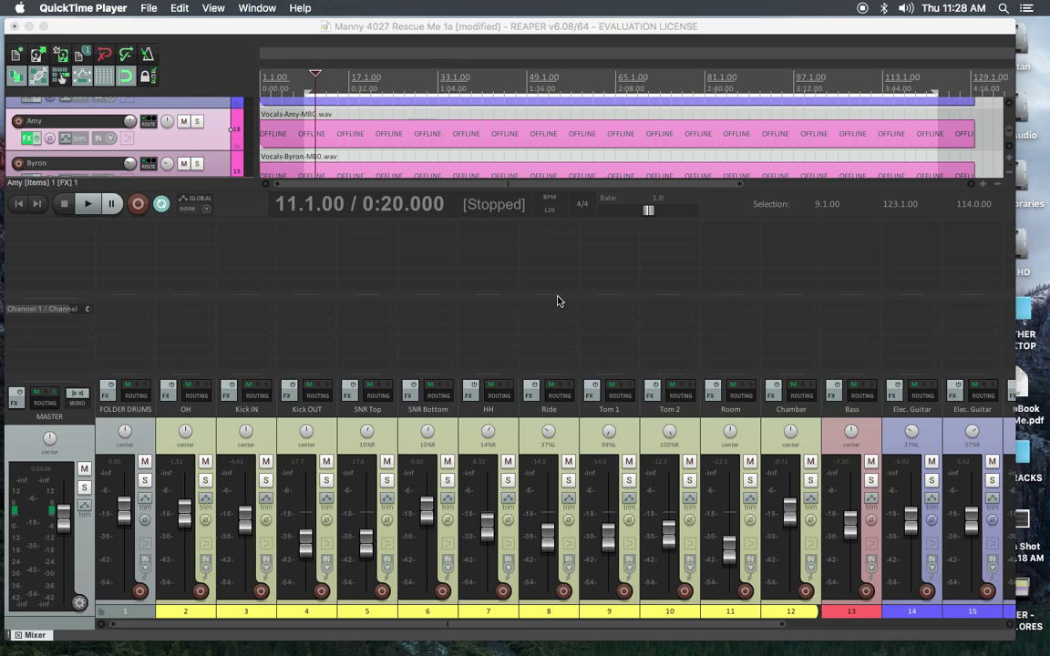
Open the ReaComp compressor inserted on vocal track 18 and place its window clear of the track's mixer strip
{"action": "left_click", "coordinate": [761, 626]}
{"action": "scroll", "coordinate": [844, 616], "scroll_direction": "right", "scroll_amount": 5}
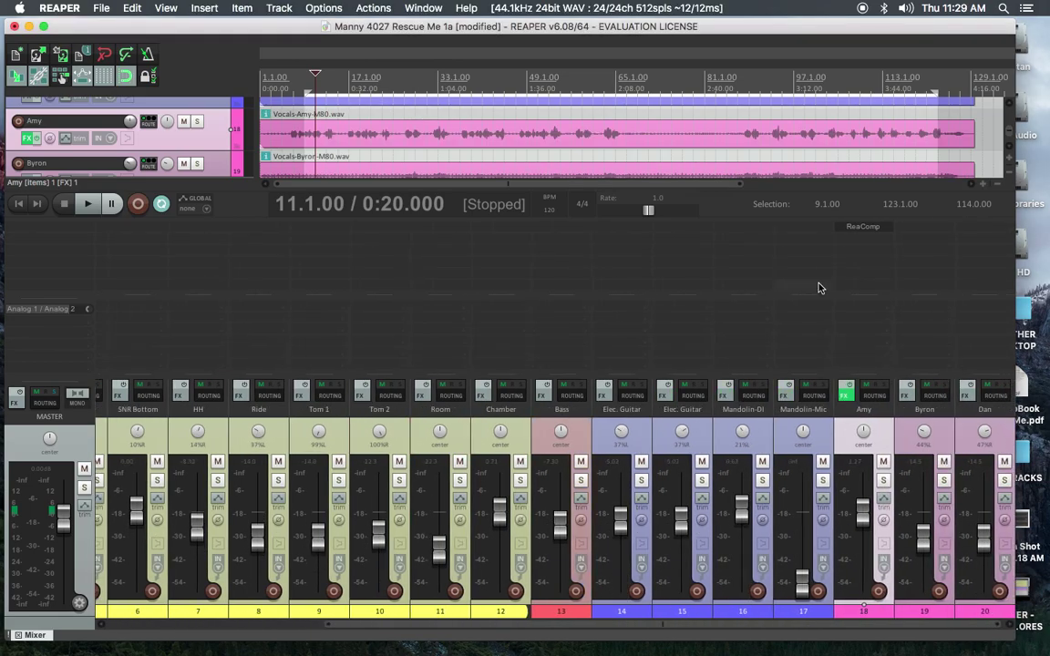
{"action": "left_click", "coordinate": [864, 228]}
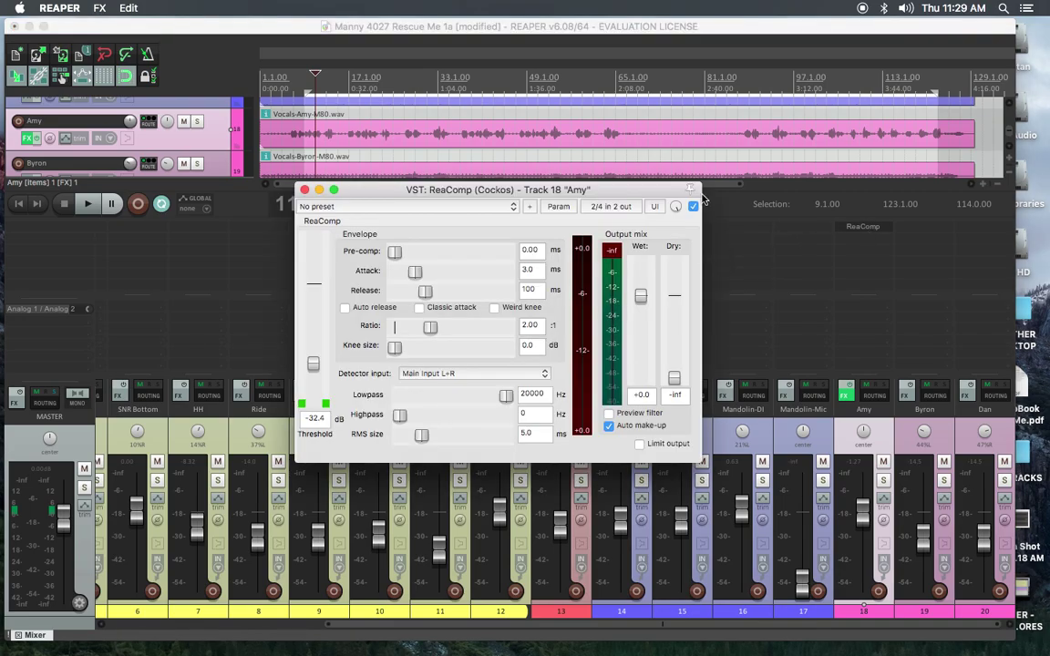
{"action": "left_click_drag", "start_coordinate": [511, 194], "coordinate": [531, 174]}
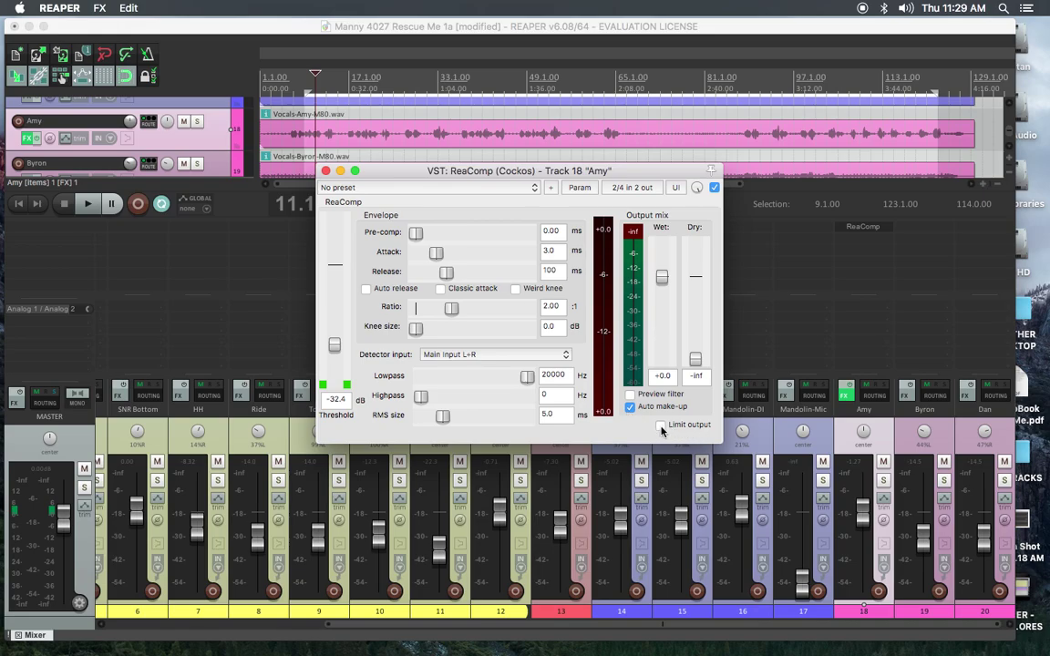
{"action": "left_click", "coordinate": [633, 232]}
Raise the Dry level in ReaComp's output mix, and return it to -inf
{"action": "mouse_move", "coordinate": [561, 173]}
{"action": "left_mouse_down"}
{"action": "mouse_move", "coordinate": [582, 173]}
{"action": "mouse_move", "coordinate": [578, 185]}
{"action": "mouse_move", "coordinate": [548, 159]}
{"action": "left_mouse_up"}
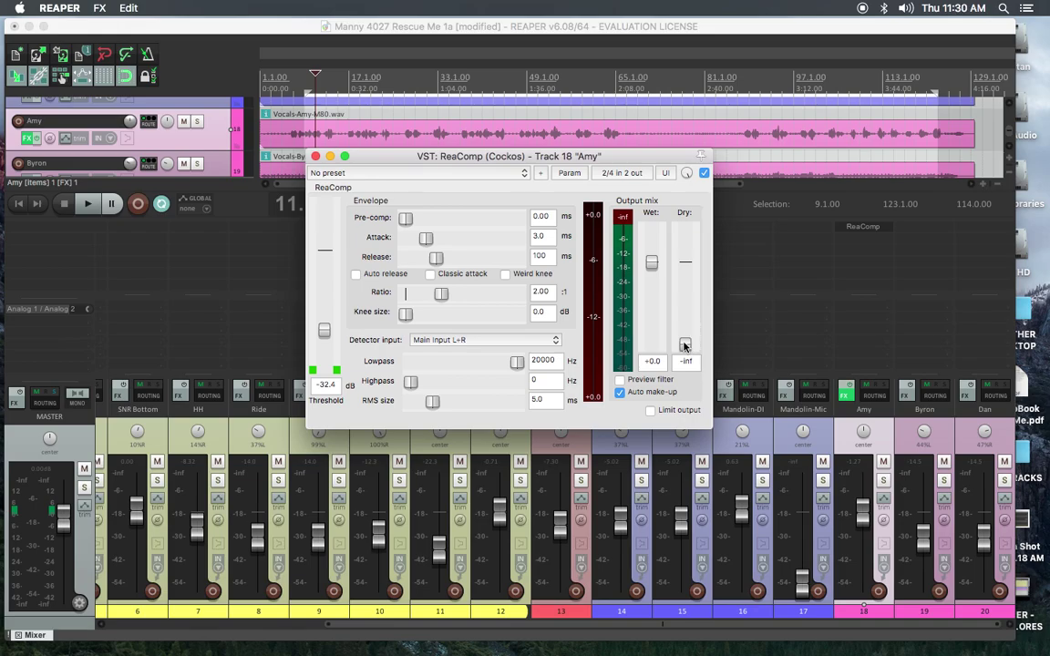
{"action": "left_click_drag", "start_coordinate": [685, 346], "coordinate": [687, 311]}
{"action": "left_click_drag", "start_coordinate": [687, 311], "coordinate": [692, 374]}
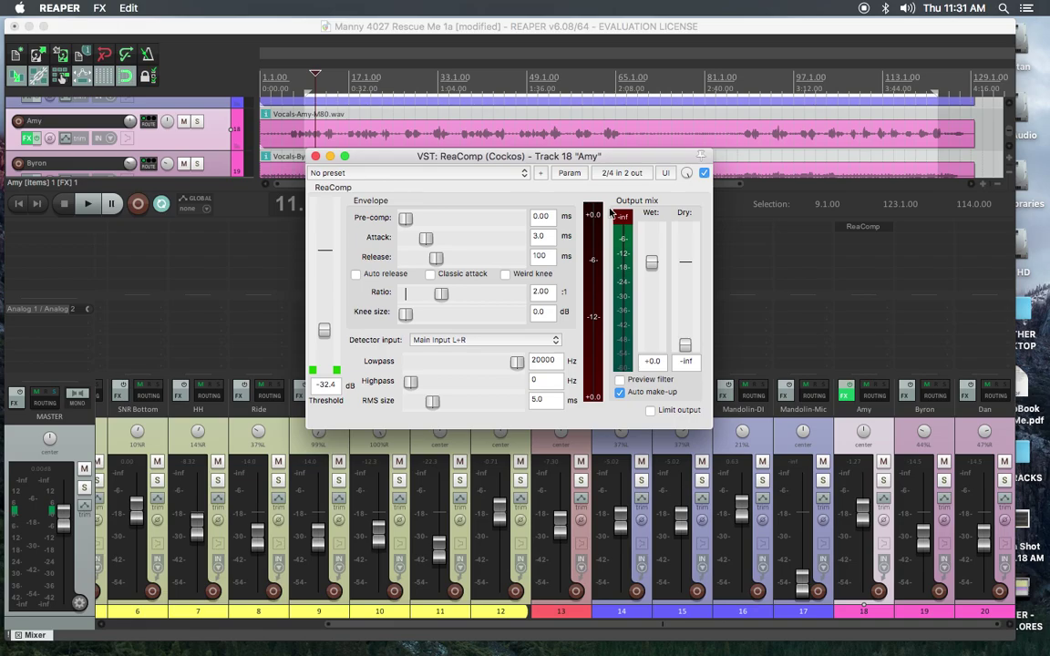
Toggle ReaComp's bypass on vocal track 18 repeatedly to compare the processed and unprocessed states
{"action": "left_click", "coordinate": [702, 174]}
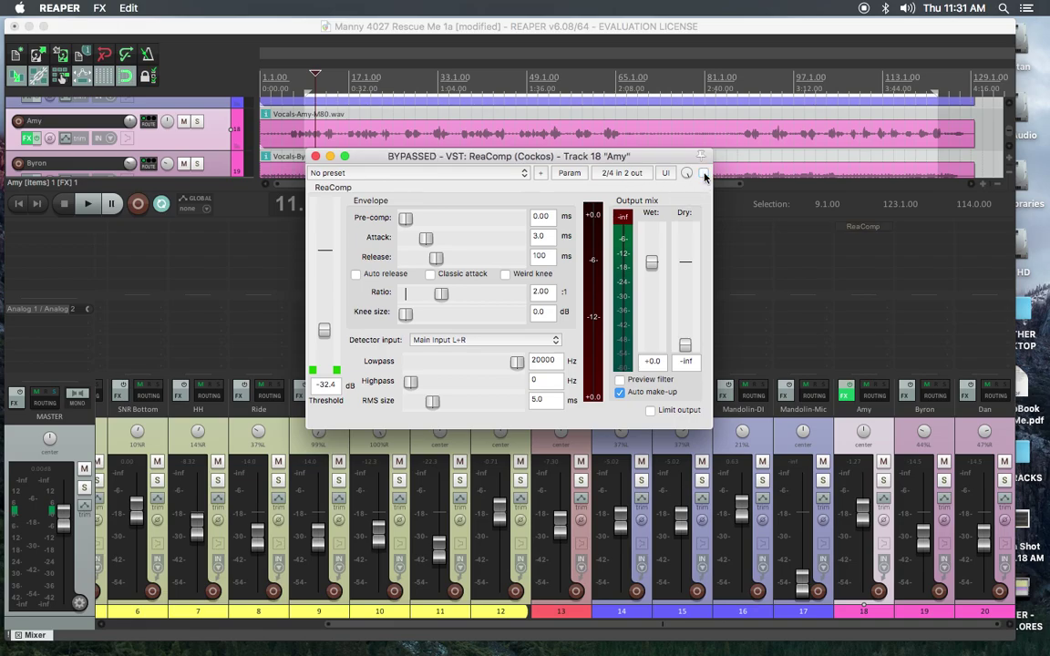
{"action": "left_click", "coordinate": [703, 173]}
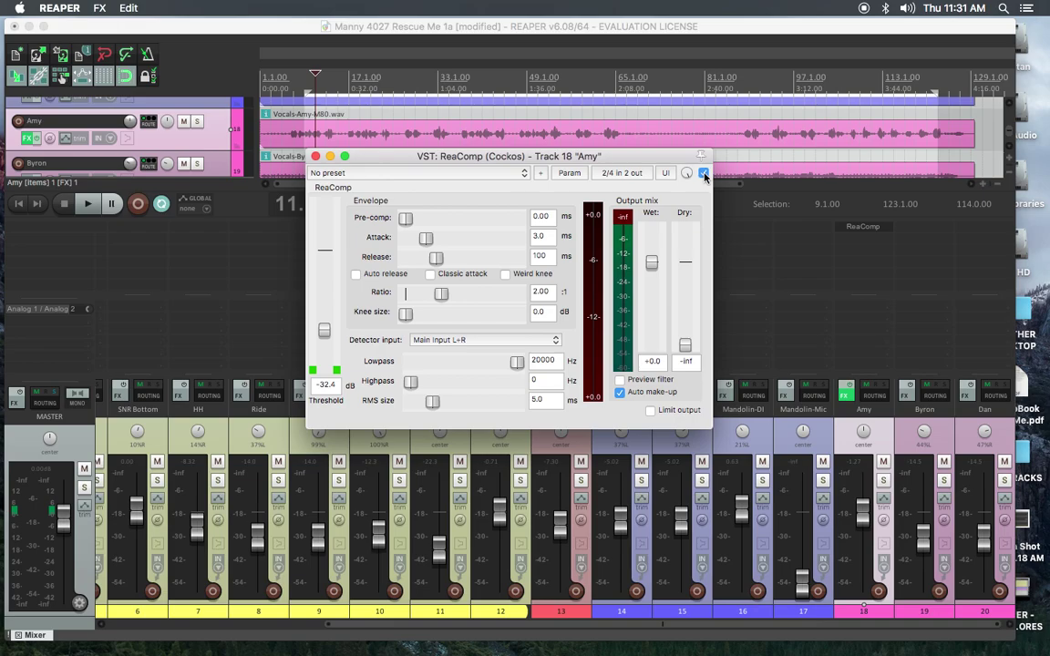
{"action": "left_click", "coordinate": [703, 173]}
{"action": "left_click", "coordinate": [703, 173]}
{"action": "left_click", "coordinate": [703, 173]}
{"action": "left_click", "coordinate": [703, 174]}
{"action": "left_click", "coordinate": [703, 173]}
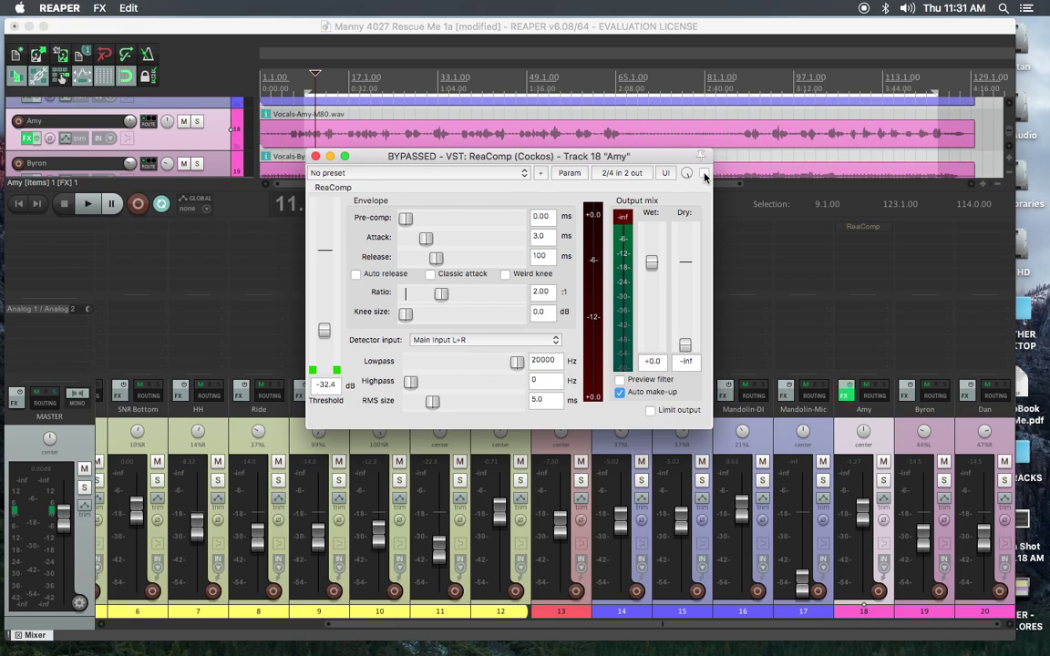
{"action": "left_click", "coordinate": [703, 173]}
{"action": "left_click", "coordinate": [703, 173]}
Solo vocal track 18 and switch its ReaComp between bypassed and active several times, leaving it active
{"action": "left_click", "coordinate": [882, 482]}
{"action": "left_click", "coordinate": [704, 174]}
{"action": "left_click", "coordinate": [704, 173]}
{"action": "left_click", "coordinate": [704, 173]}
{"action": "left_click", "coordinate": [704, 173]}
{"action": "left_click", "coordinate": [703, 174]}
{"action": "left_click", "coordinate": [705, 173]}
{"action": "left_click", "coordinate": [705, 173]}
{"action": "left_click", "coordinate": [705, 173]}
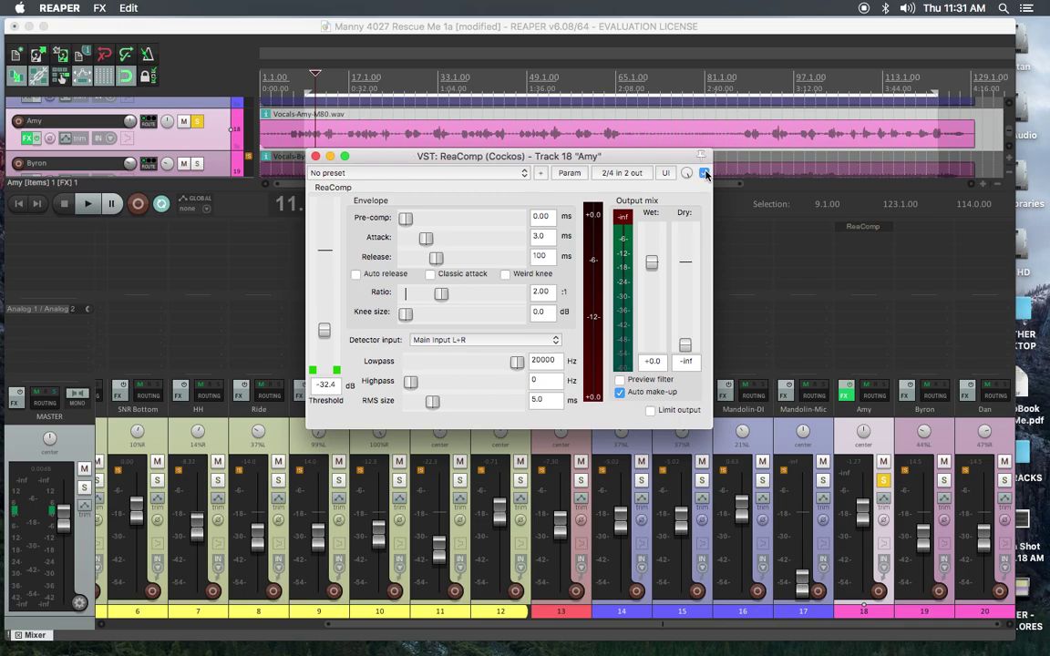
Bypass ReaComp on vocal track 18, close its window and unsolo the track
{"action": "mouse_move", "coordinate": [510, 159]}
{"action": "left_mouse_down"}
{"action": "mouse_move", "coordinate": [485, 152]}
{"action": "mouse_move", "coordinate": [540, 155]}
{"action": "mouse_move", "coordinate": [551, 188]}
{"action": "mouse_move", "coordinate": [525, 173]}
{"action": "left_mouse_up"}
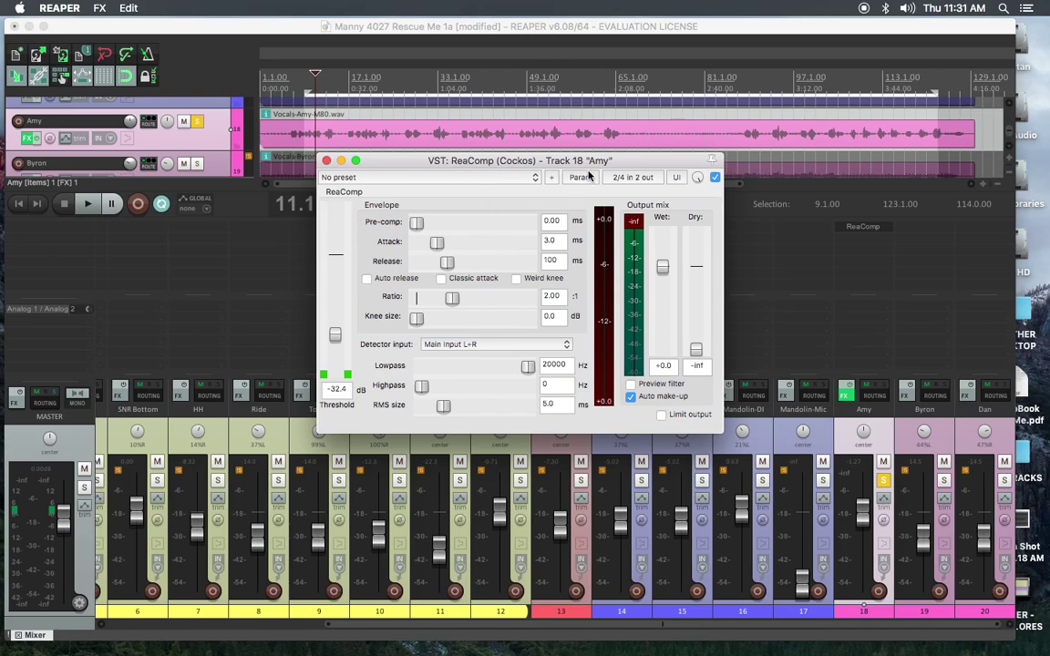
{"action": "left_click", "coordinate": [716, 178]}
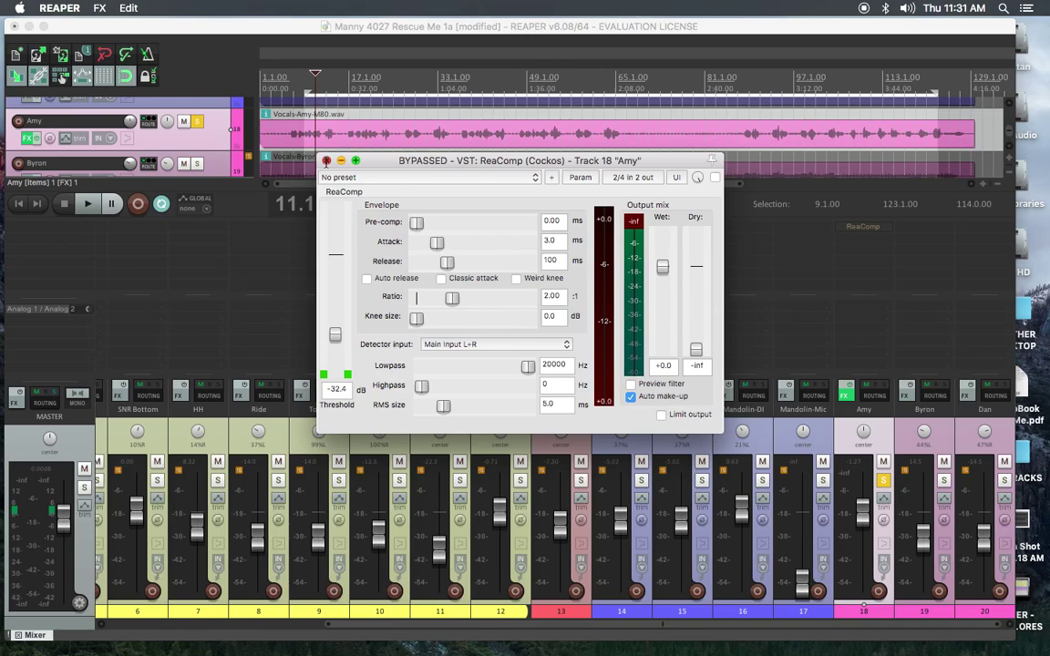
{"action": "left_click", "coordinate": [326, 160]}
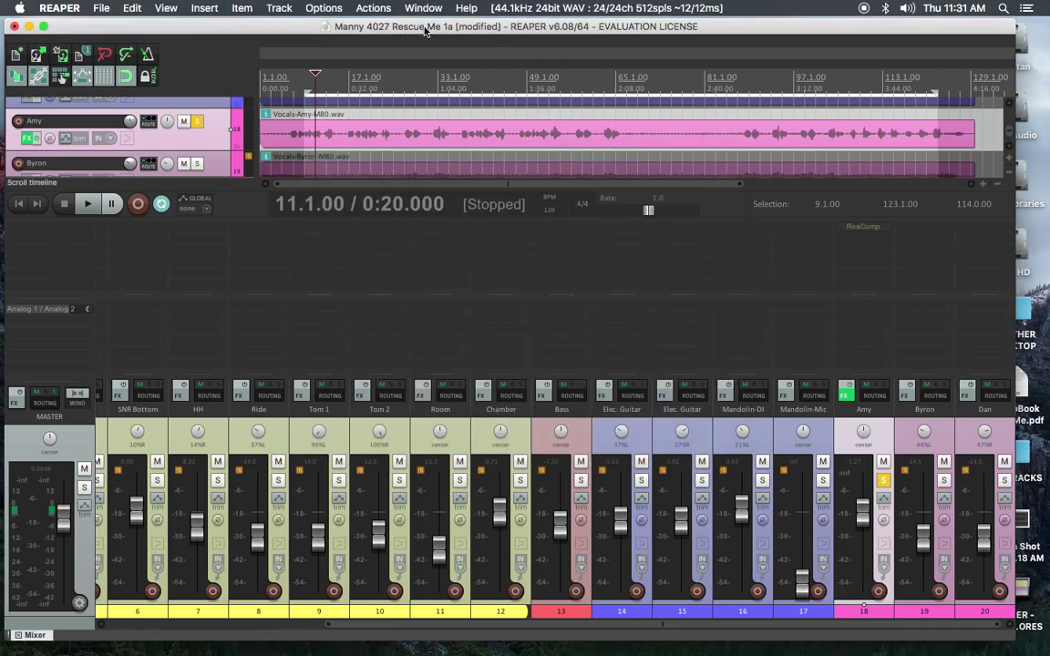
{"action": "left_click_drag", "start_coordinate": [500, 624], "coordinate": [493, 629]}
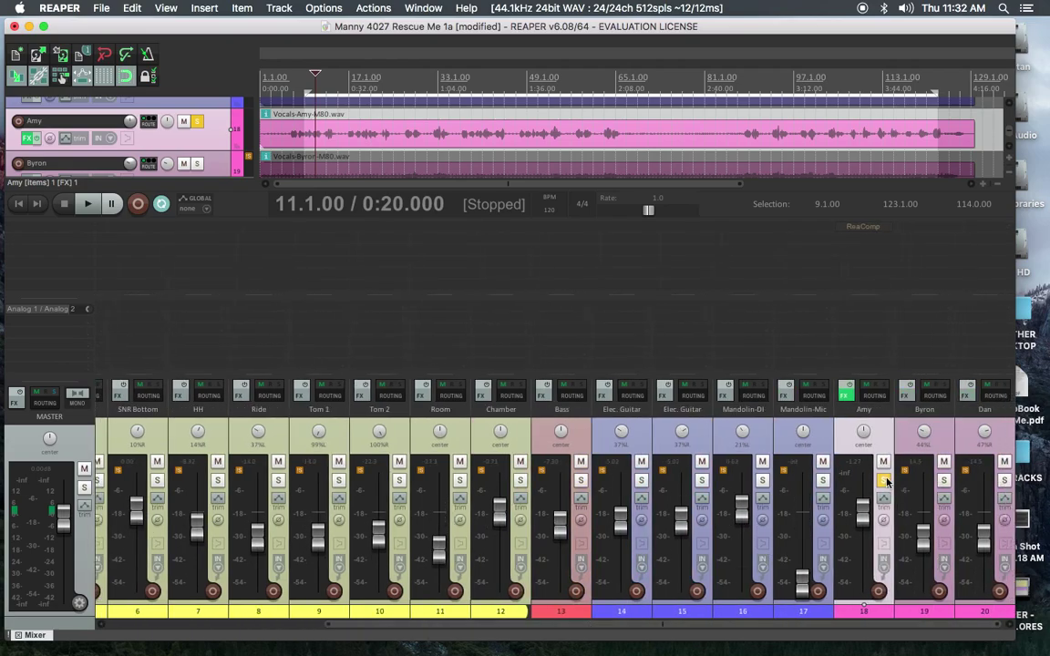
{"action": "left_click", "coordinate": [884, 481]}
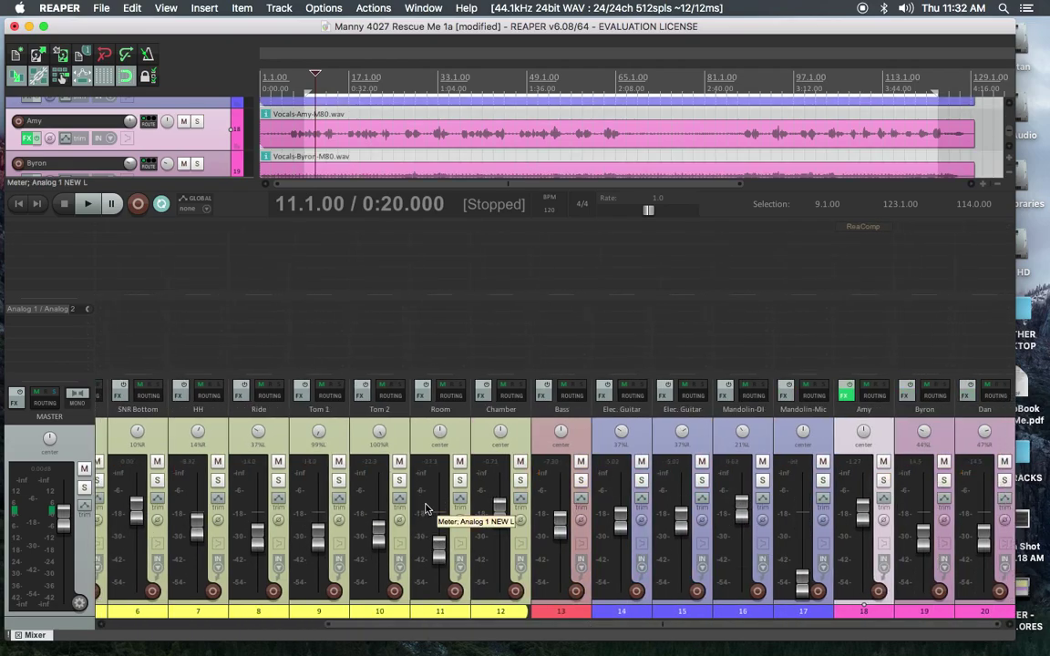
Play the mix from bar 11, solo the FOLDER DRUMS track to hear the drums alone, and stop playback
{"action": "key", "text": "space"}
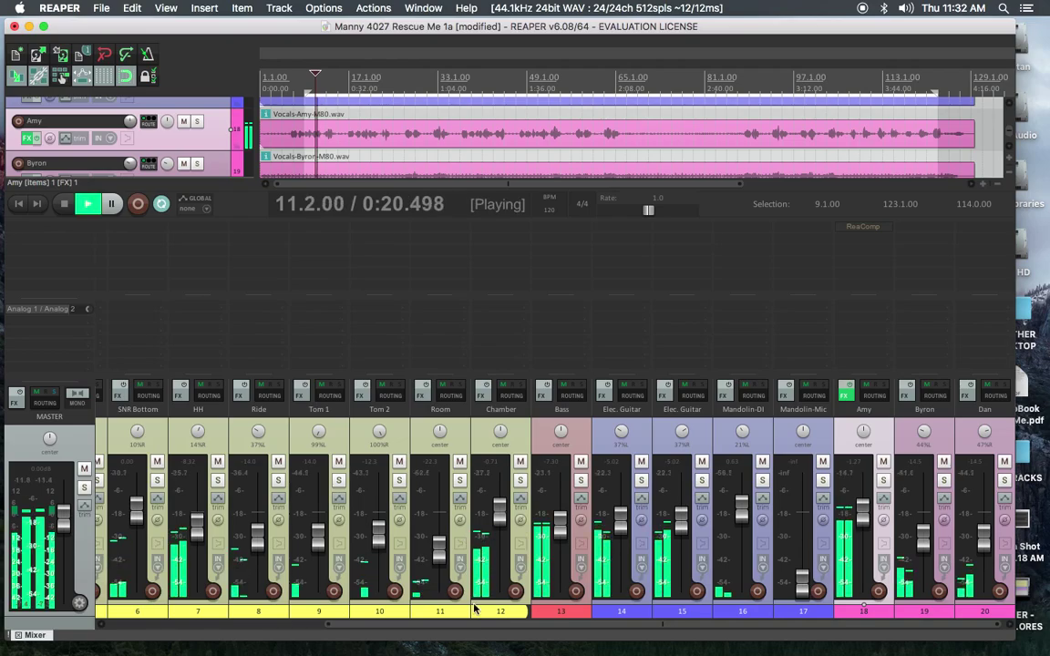
{"action": "left_click_drag", "start_coordinate": [454, 626], "coordinate": [88, 625]}
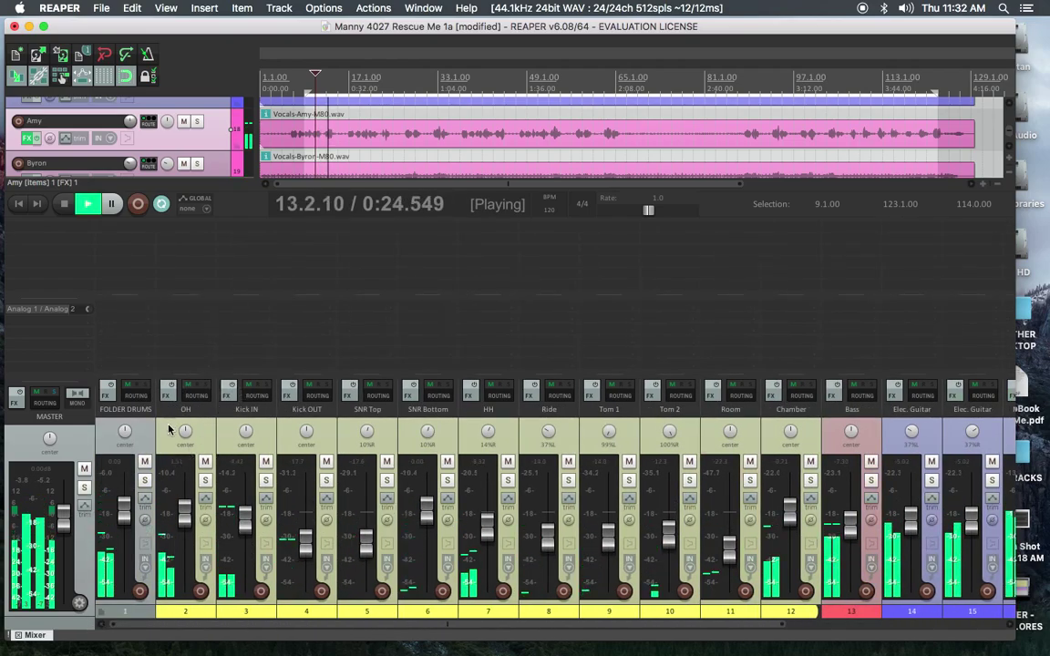
{"action": "left_click", "coordinate": [144, 483]}
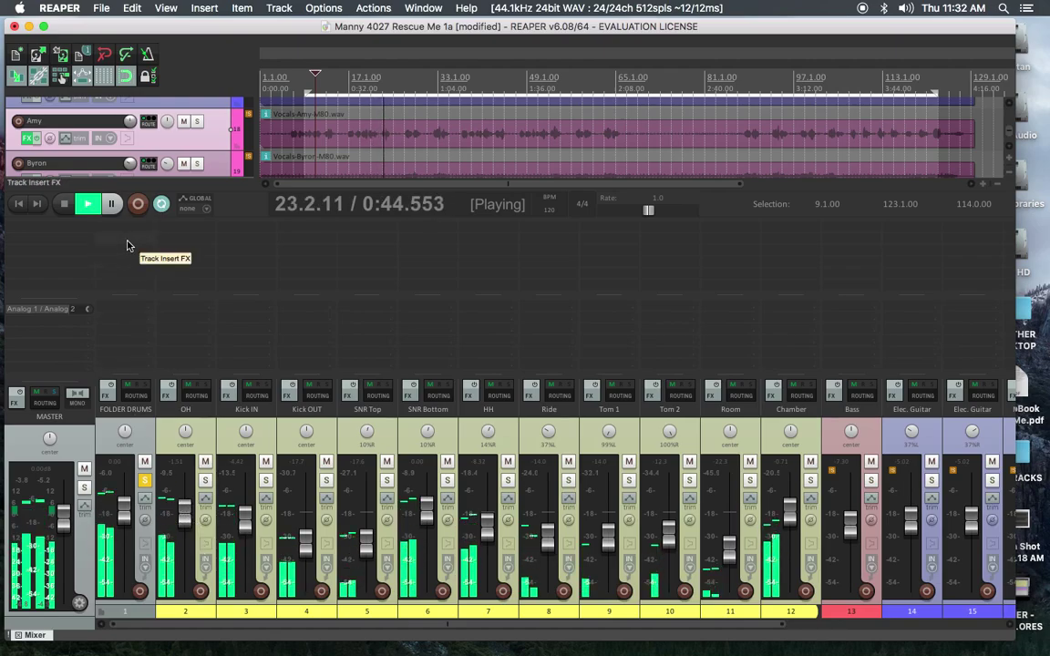
{"action": "key", "text": "space"}
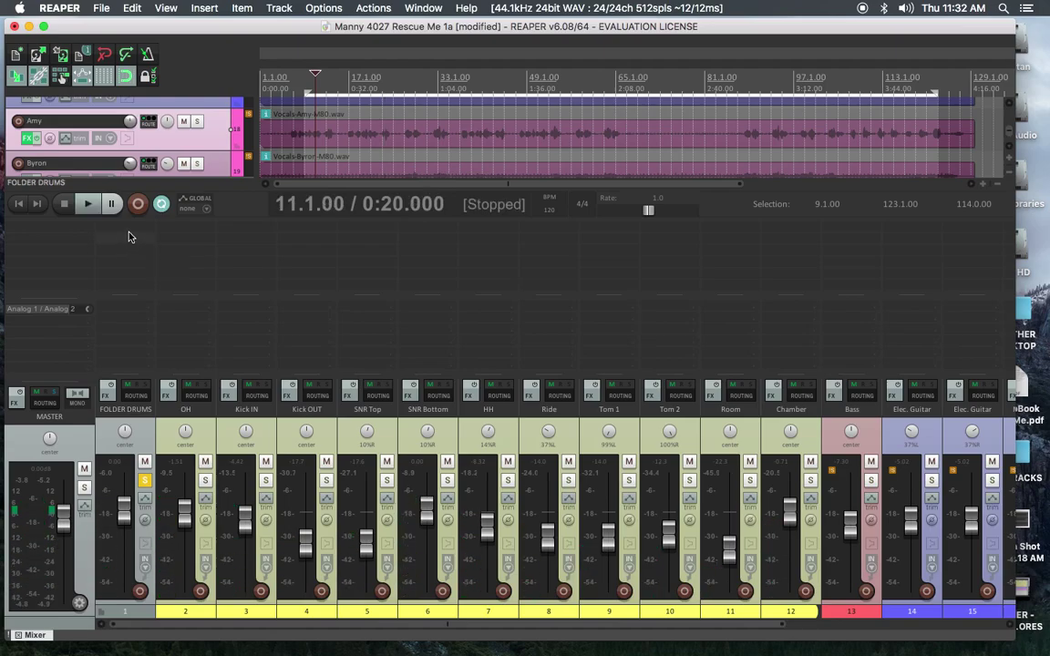
Add the Cockos ReaComp compressor to the FOLDER DRUMS track and centre its window over the mixer
{"action": "double_click", "coordinate": [125, 241]}
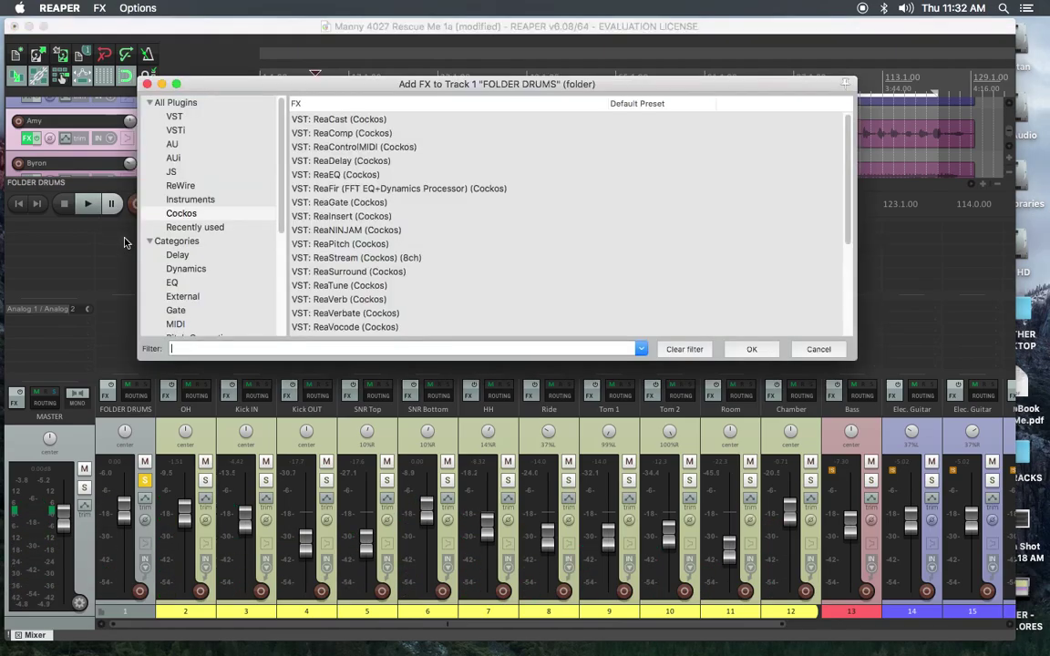
{"action": "left_click", "coordinate": [323, 137]}
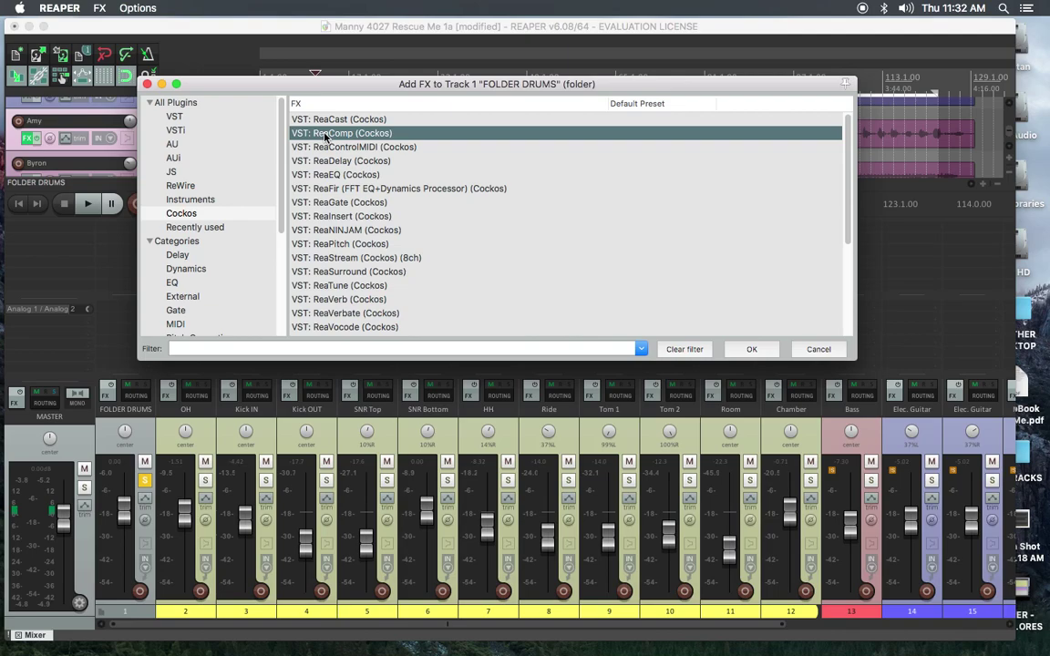
{"action": "double_click", "coordinate": [324, 137]}
{"action": "left_click_drag", "start_coordinate": [228, 43], "coordinate": [547, 172]}
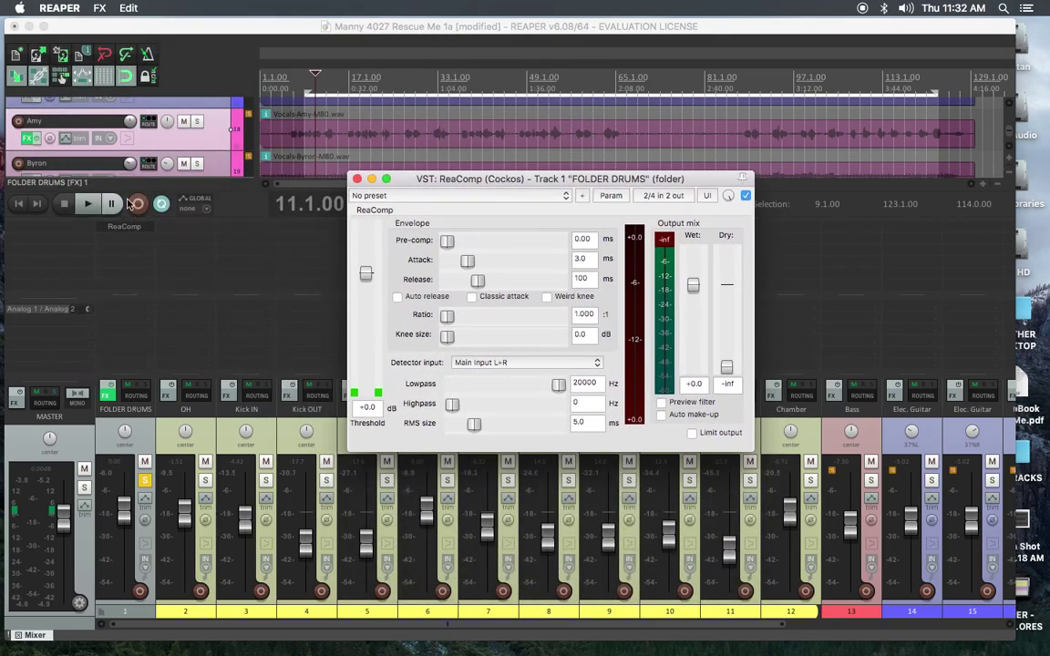
Play the soloed drums and load the "stock - NY Drum Buss" preset in ReaComp
{"action": "key", "text": "space"}
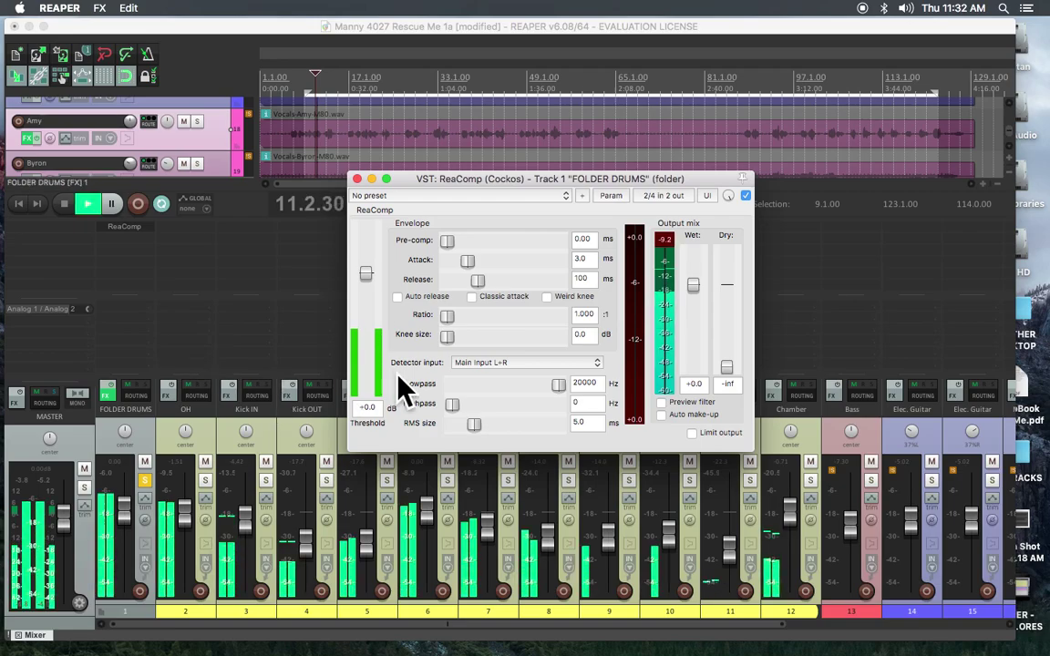
{"action": "left_click", "coordinate": [408, 196]}
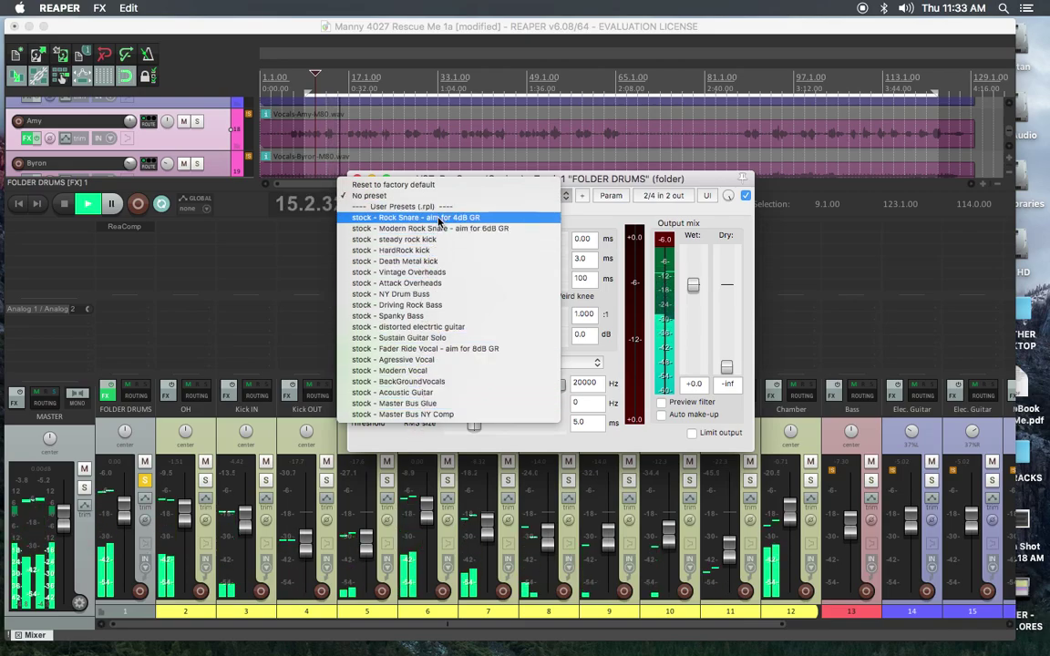
{"action": "left_click", "coordinate": [425, 294]}
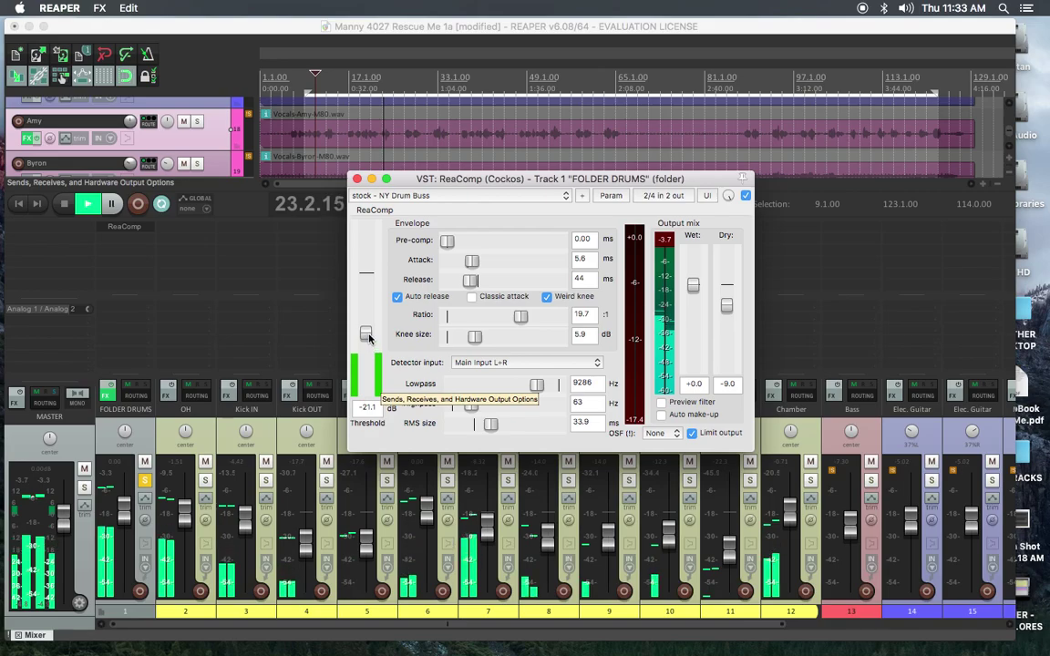
Set the drum compressor's threshold to about -25.3 dB and enable Auto make-up
{"action": "scroll", "coordinate": [369, 337], "scroll_direction": "up", "scroll_amount": 5}
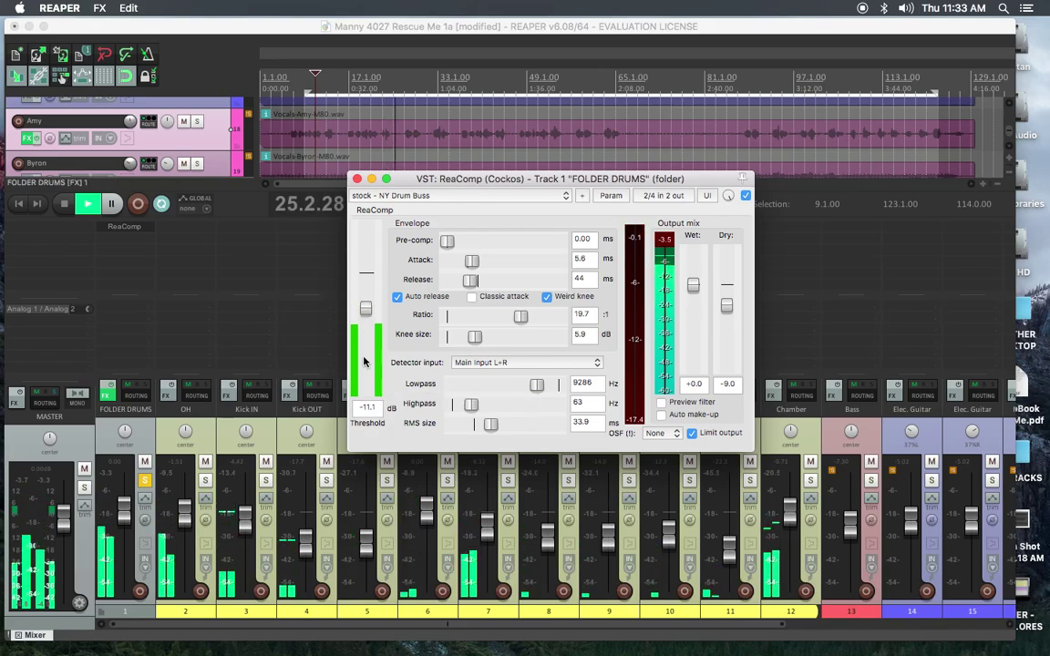
{"action": "left_click_drag", "start_coordinate": [365, 312], "coordinate": [364, 346]}
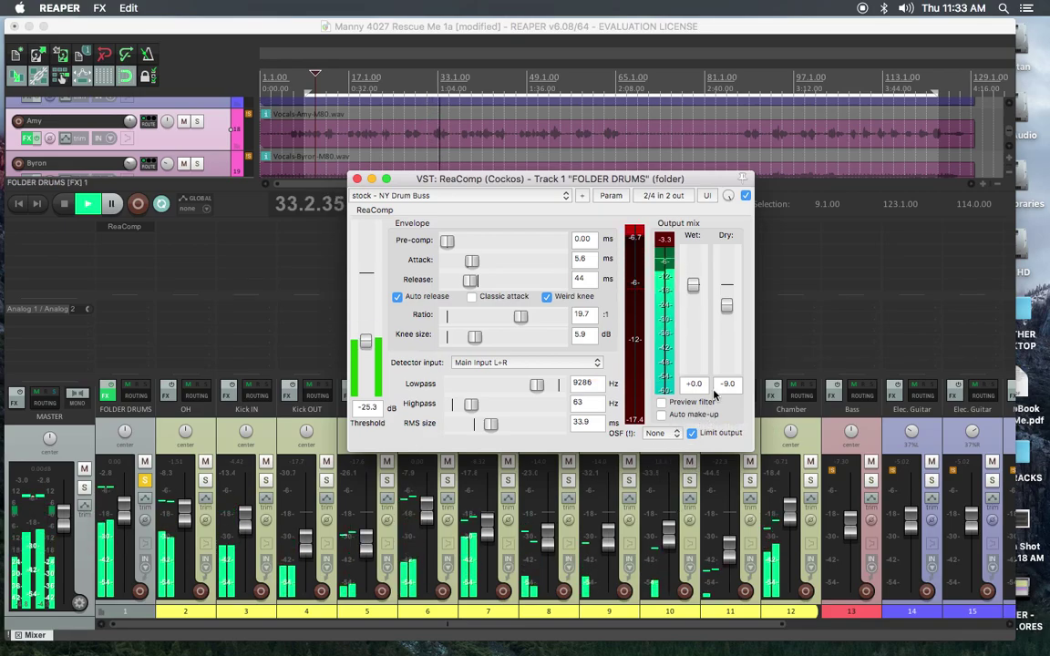
{"action": "left_click", "coordinate": [662, 415]}
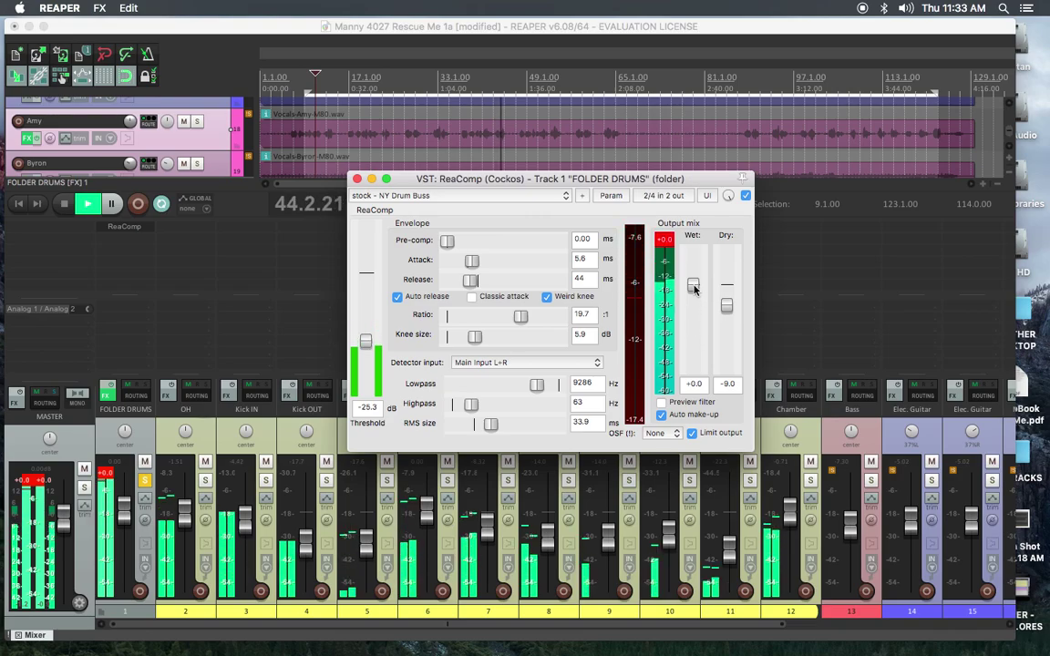
Lower ReaComp's Wet output to about -4.0 dB, resetting its clip indicator to check the peaks
{"action": "left_click_drag", "start_coordinate": [693, 292], "coordinate": [692, 297]}
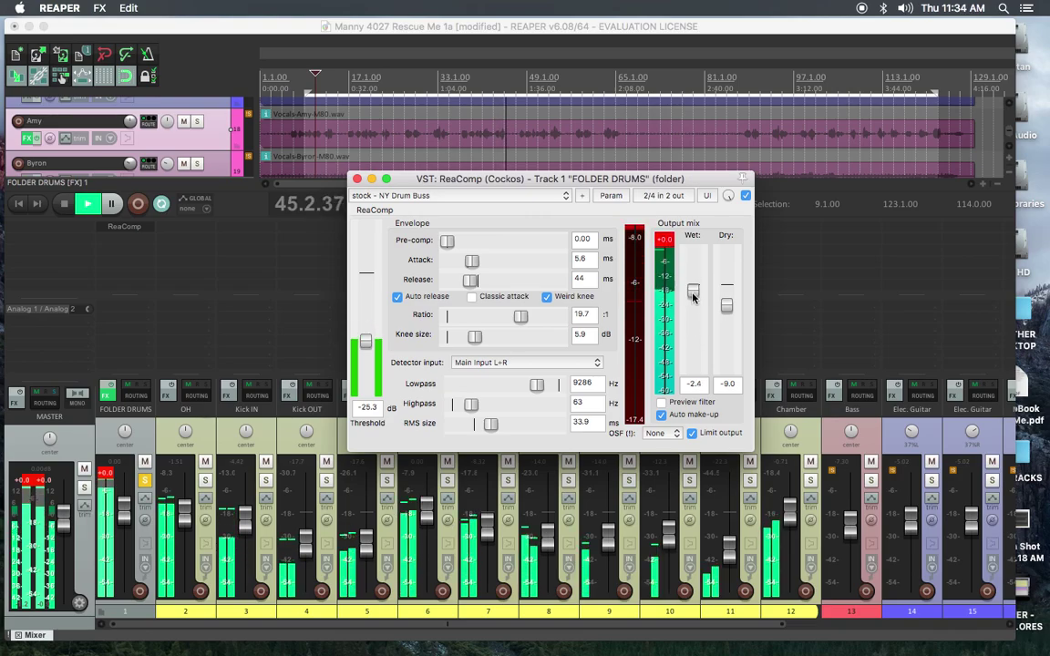
{"action": "left_click", "coordinate": [665, 240]}
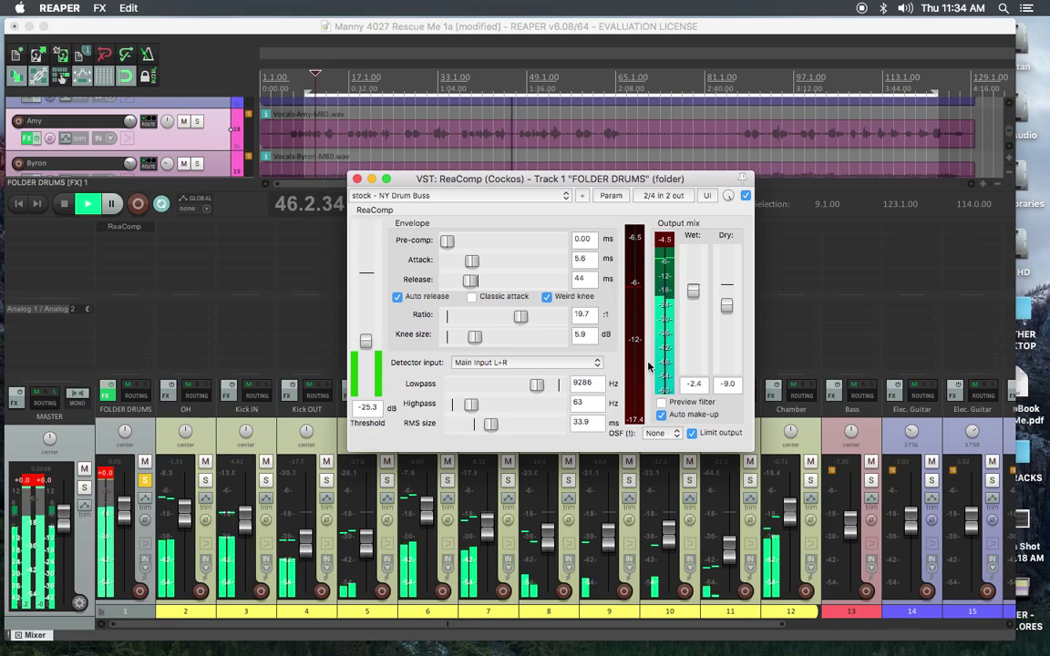
{"action": "left_click", "coordinate": [667, 244]}
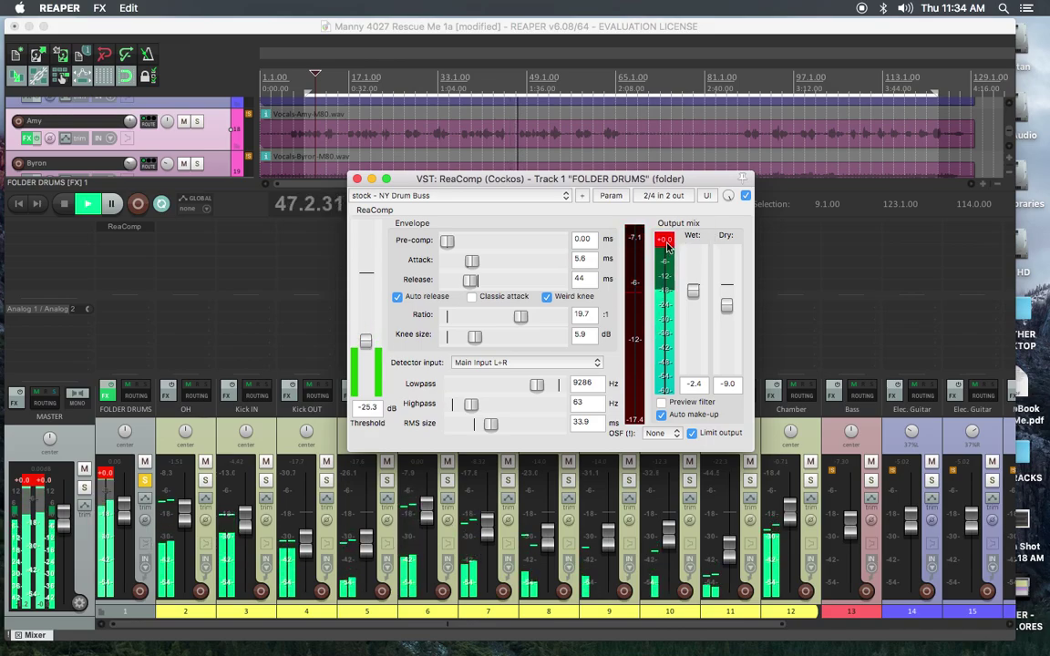
{"action": "left_click", "coordinate": [668, 252]}
{"action": "left_click_drag", "start_coordinate": [696, 294], "coordinate": [695, 297]}
{"action": "left_click", "coordinate": [665, 244]}
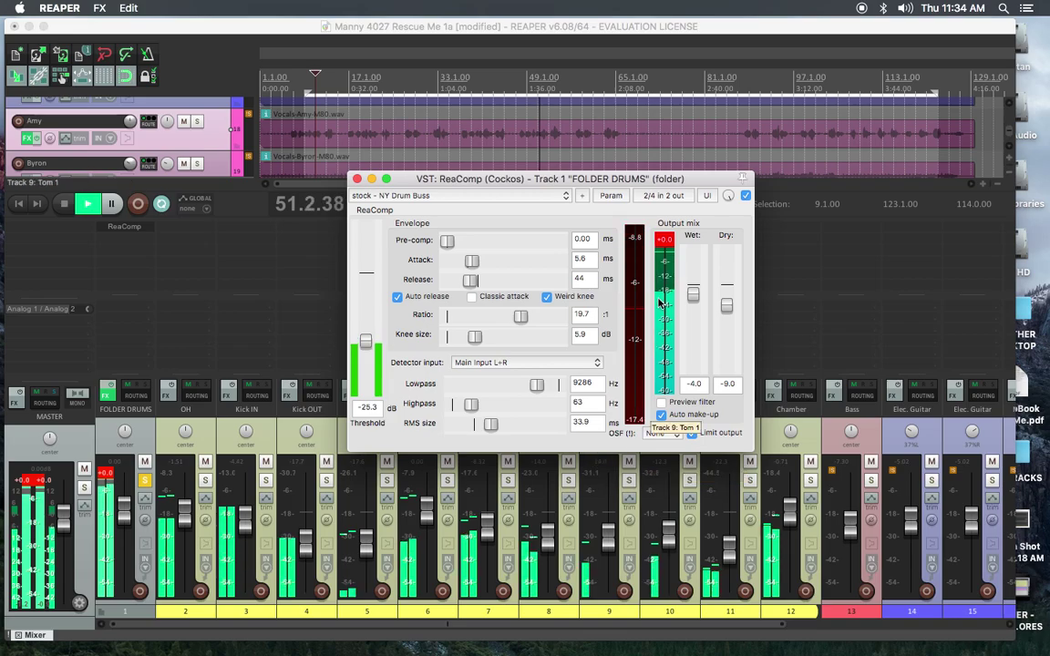
{"action": "left_click", "coordinate": [666, 241]}
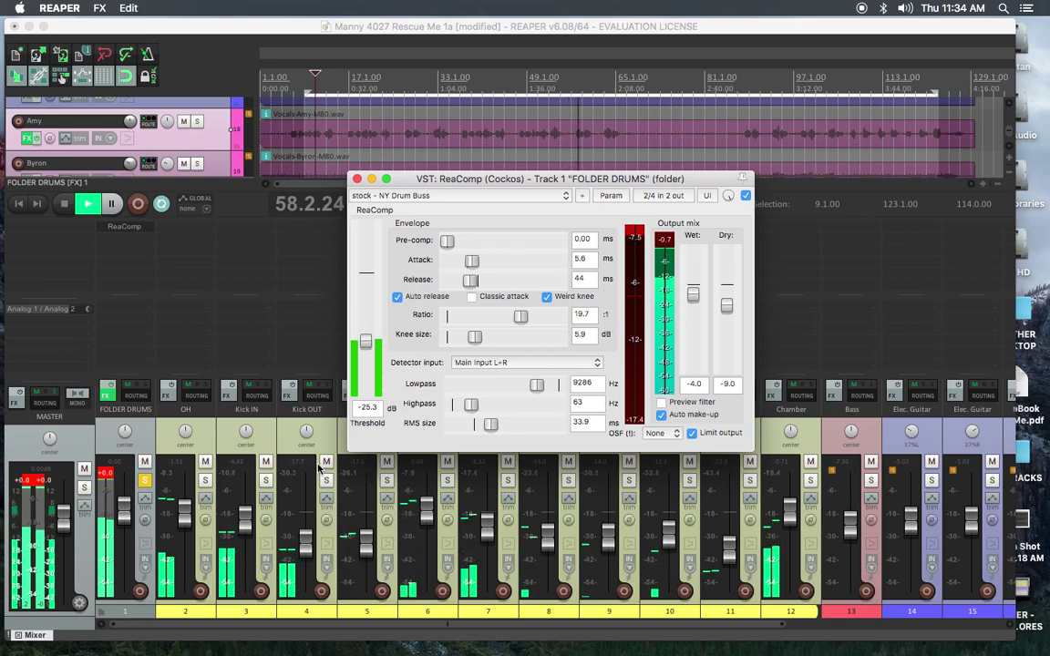
Reset the FOLDER DRUMS peak indicator, lower the track's fader to about -2.4 dB, and reset ReaComp's clip indicator
{"action": "left_click", "coordinate": [106, 476]}
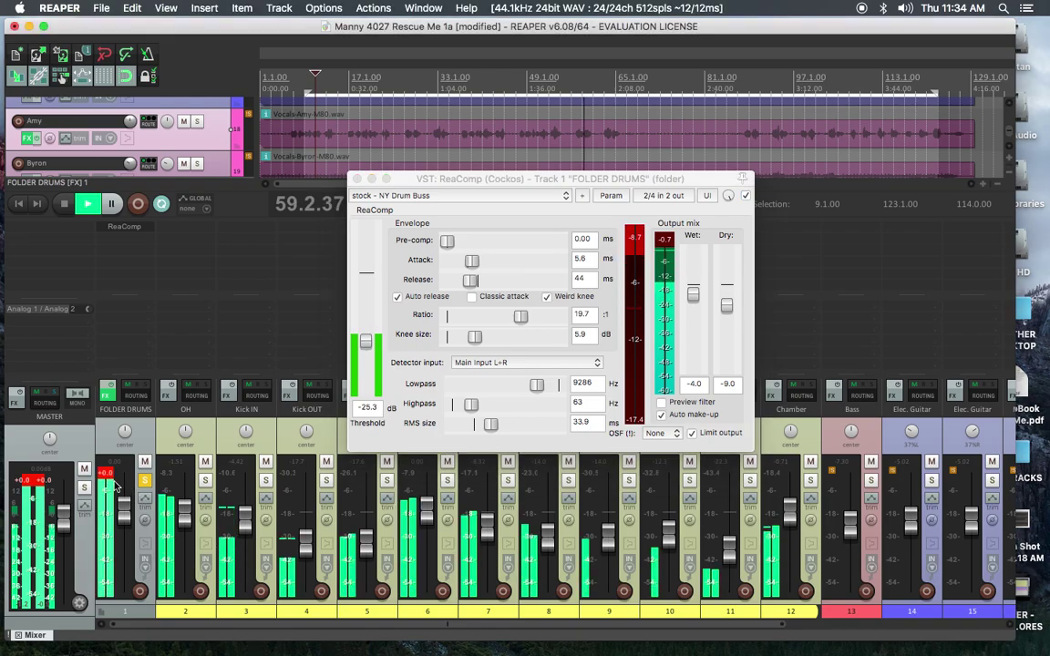
{"action": "left_click_drag", "start_coordinate": [128, 519], "coordinate": [128, 528]}
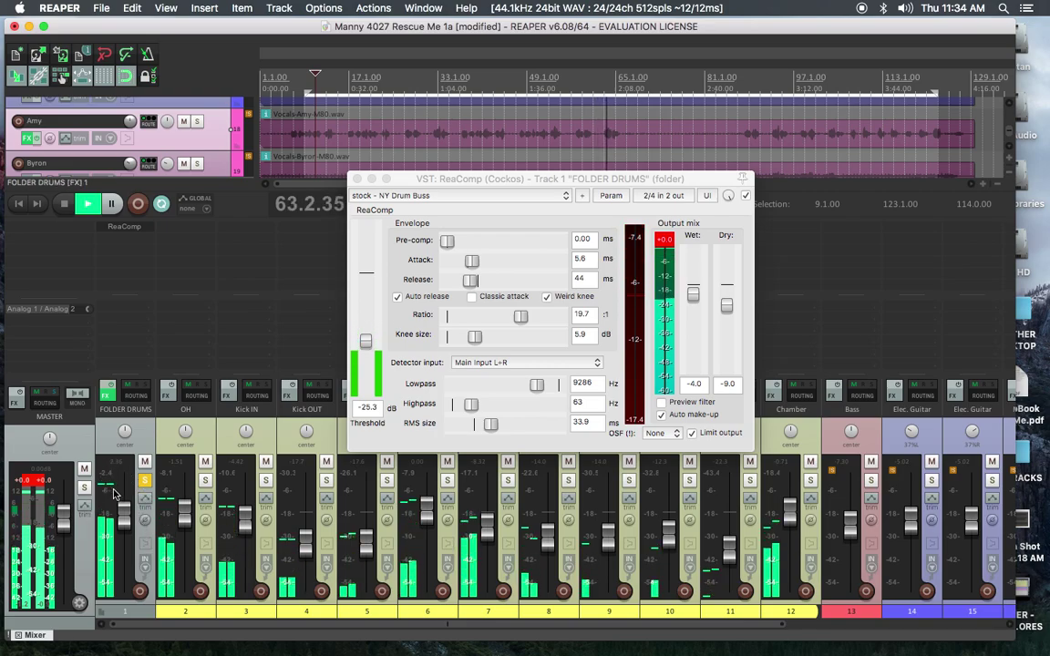
{"action": "left_click", "coordinate": [666, 239]}
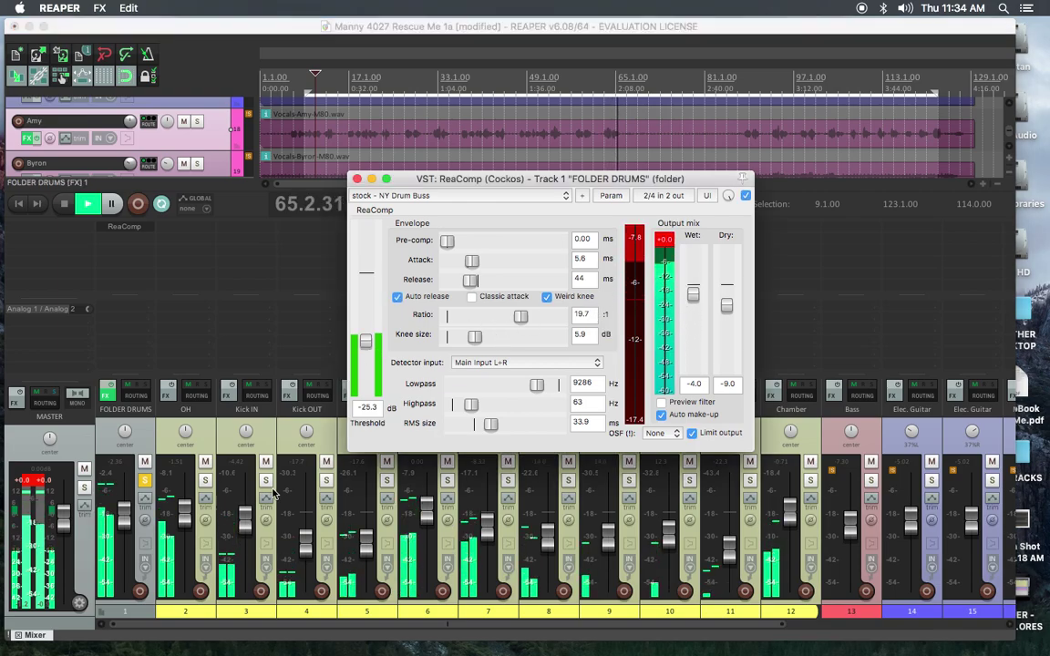
Return the FOLDER DRUMS fader to 0.00 dB and lower ReaComp's Wet output to about -11.4 dB, clearing the track and master clip indicators
{"action": "left_click", "coordinate": [147, 522]}
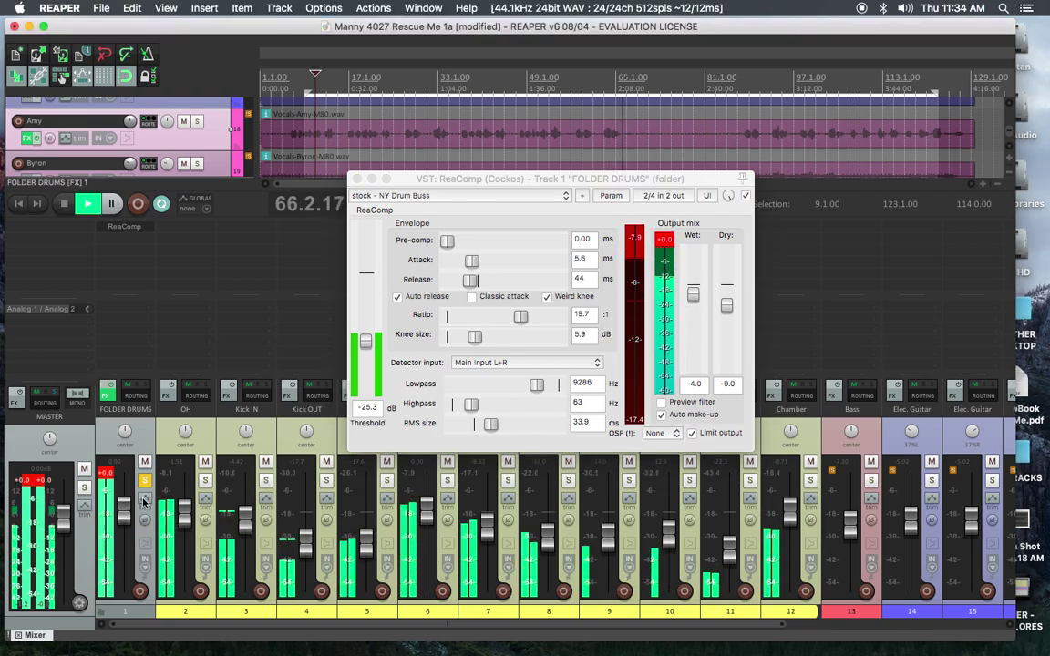
{"action": "left_click", "coordinate": [702, 298]}
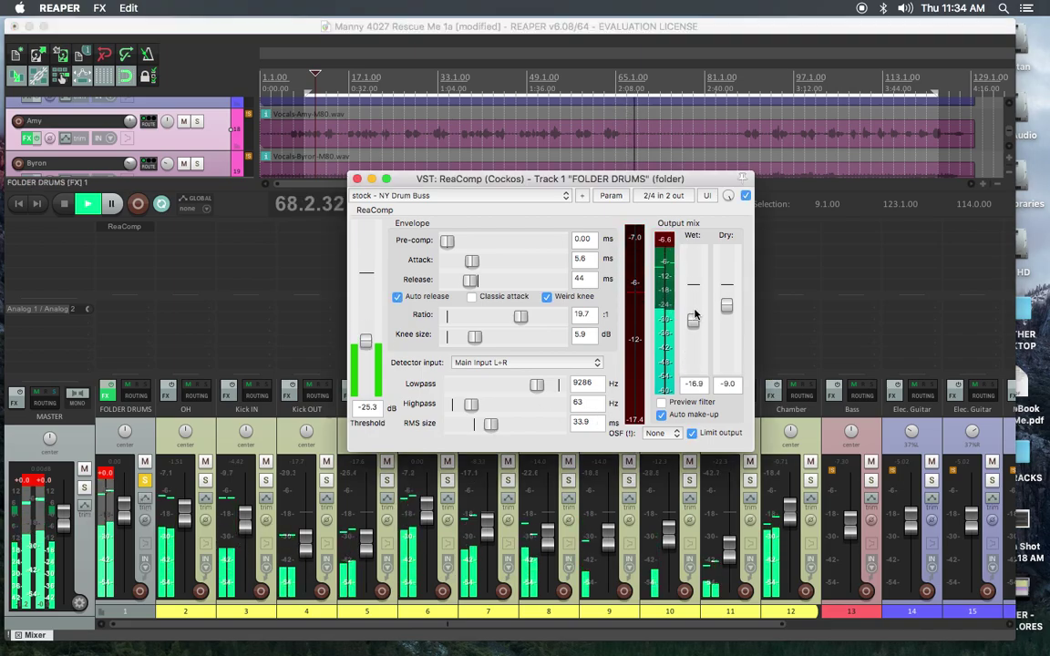
{"action": "left_click_drag", "start_coordinate": [696, 328], "coordinate": [695, 317]}
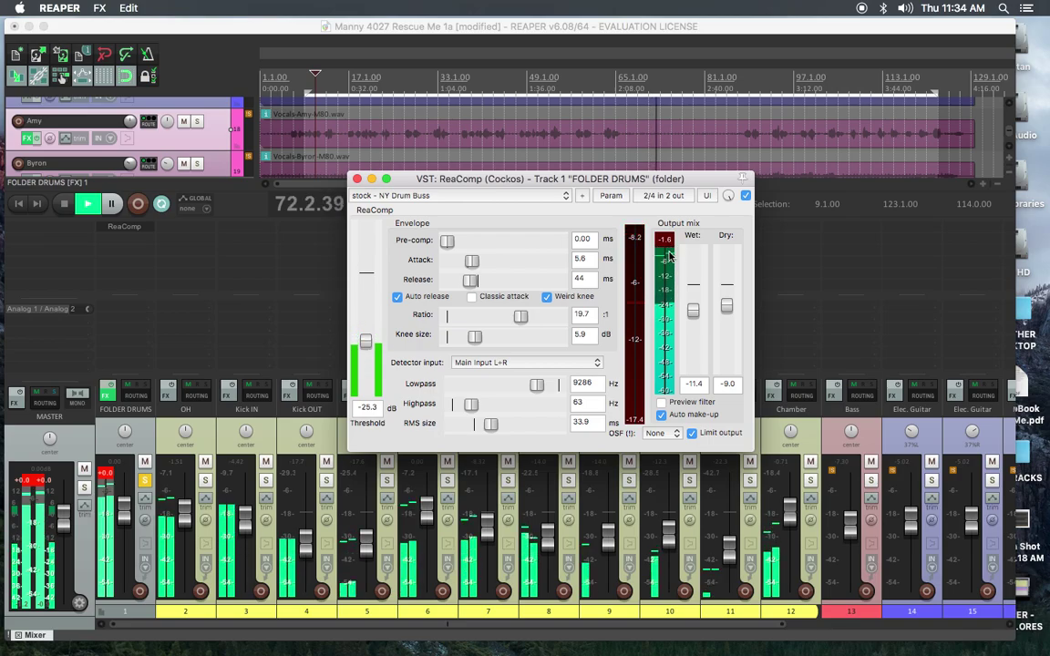
{"action": "left_click", "coordinate": [106, 475]}
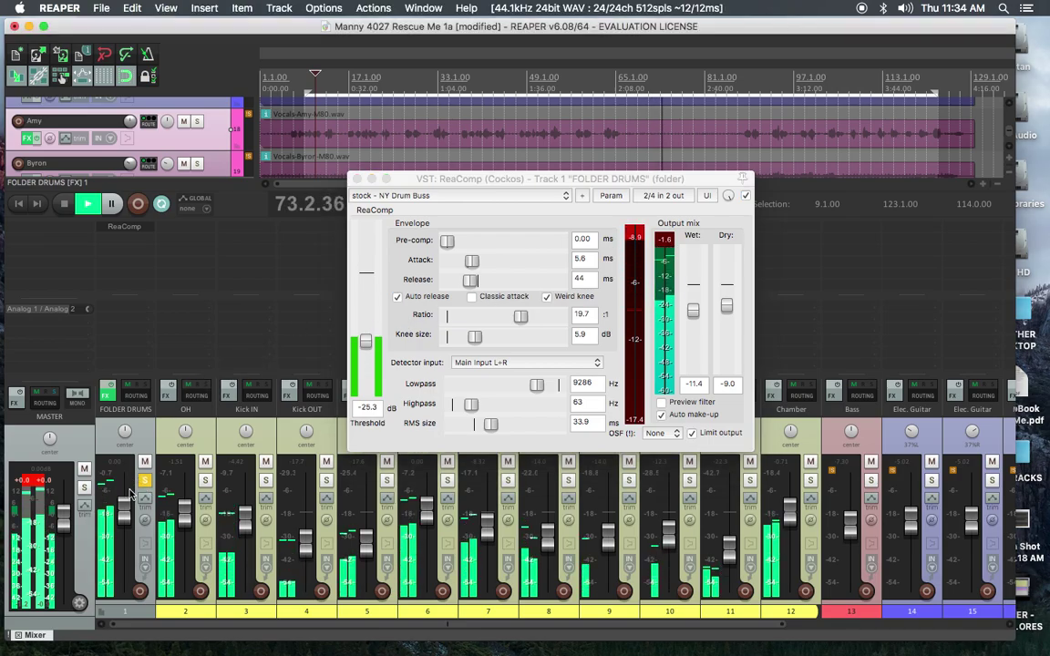
{"action": "left_click", "coordinate": [33, 486]}
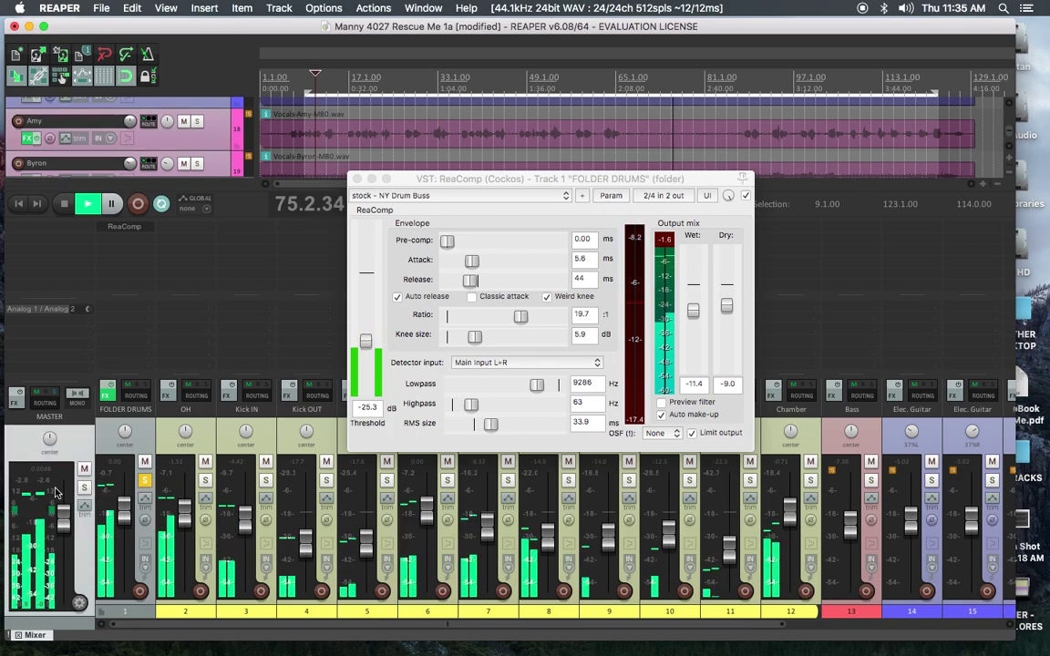
Bypass ReaComp on the drum folder and re-enable it to compare the uncompressed and compressed drums
{"action": "mouse_move", "coordinate": [302, 506]}
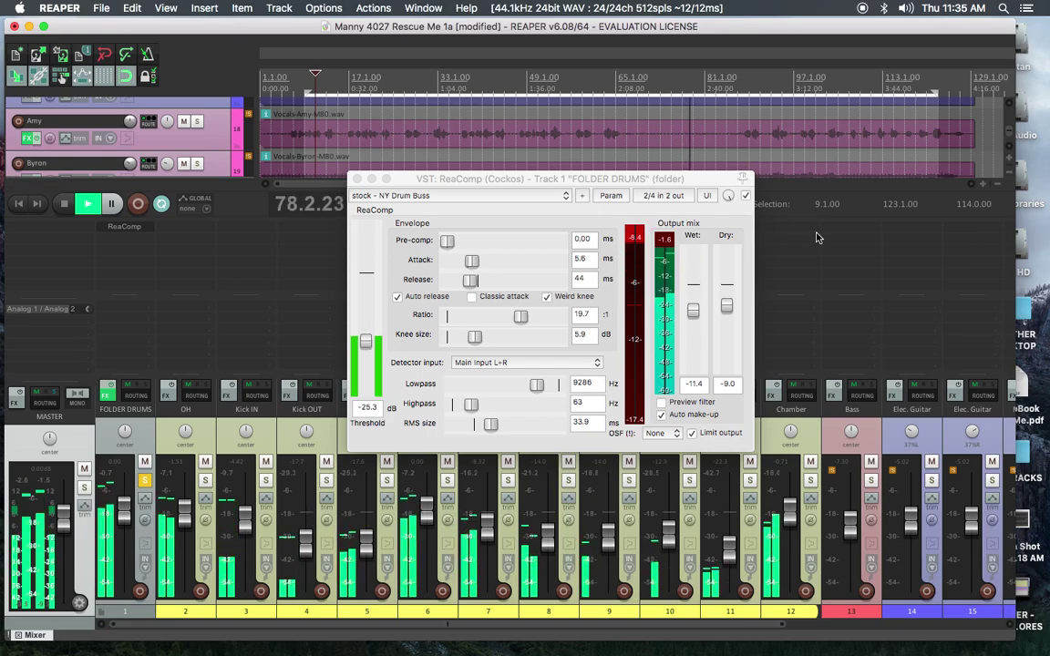
{"action": "left_click", "coordinate": [747, 197]}
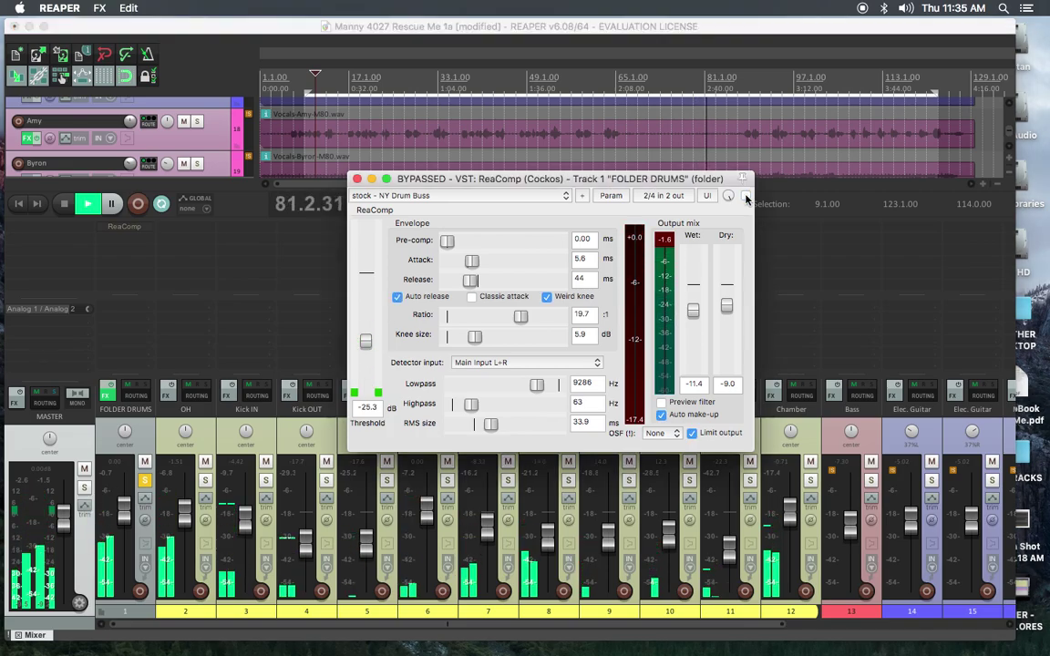
{"action": "left_click", "coordinate": [746, 197]}
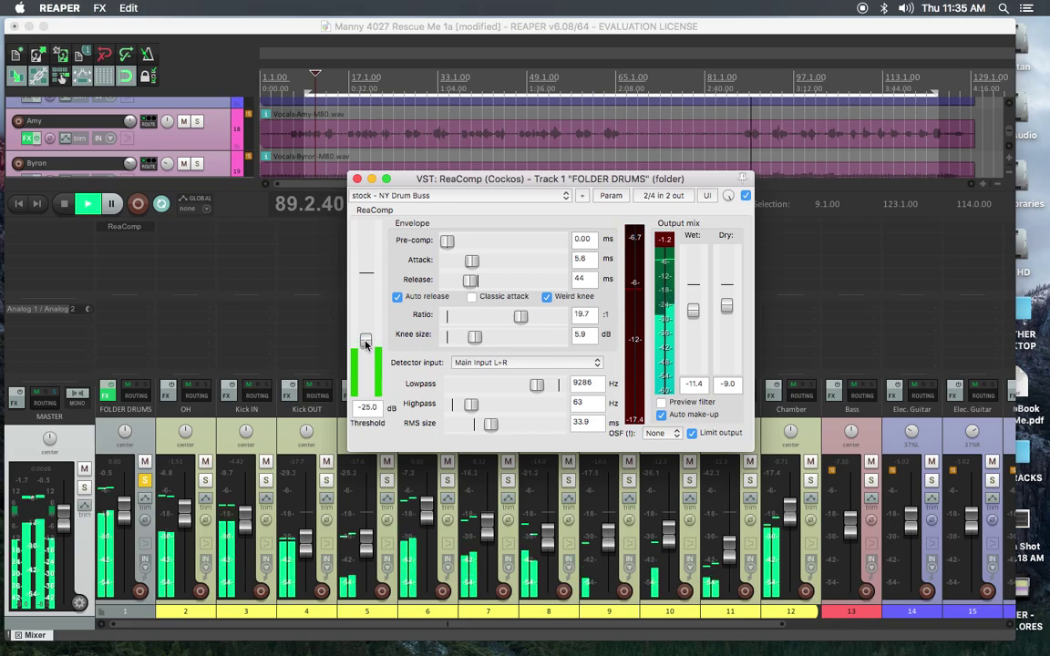
Raise the drum folder compressor's threshold to about -20.6 dB and close ReaComp
{"action": "left_click_drag", "start_coordinate": [365, 344], "coordinate": [365, 340]}
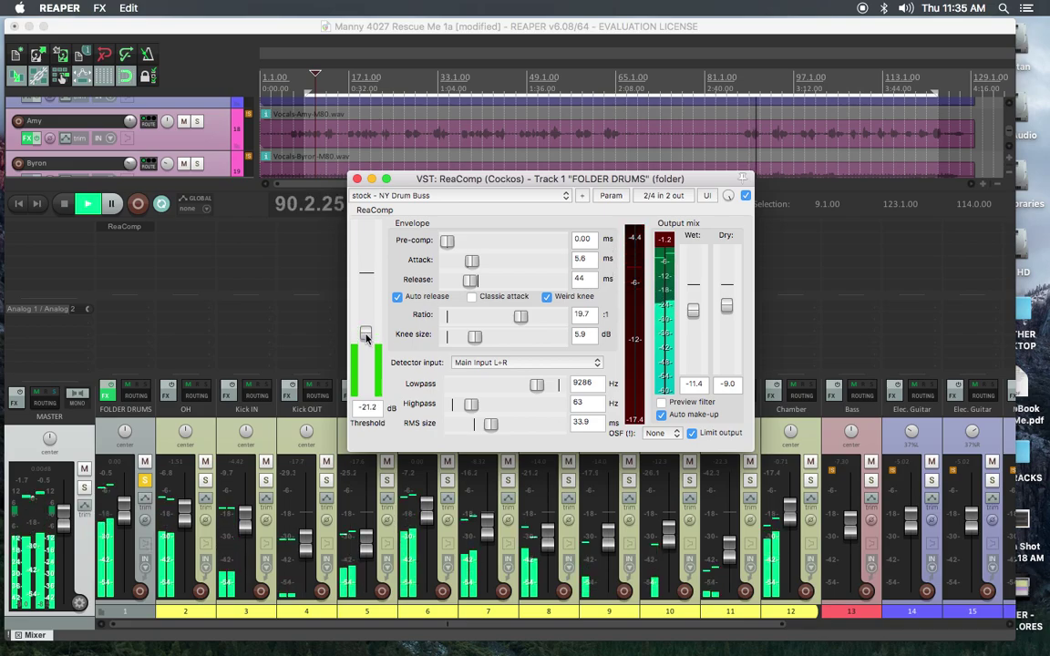
{"action": "left_click_drag", "start_coordinate": [368, 337], "coordinate": [367, 337]}
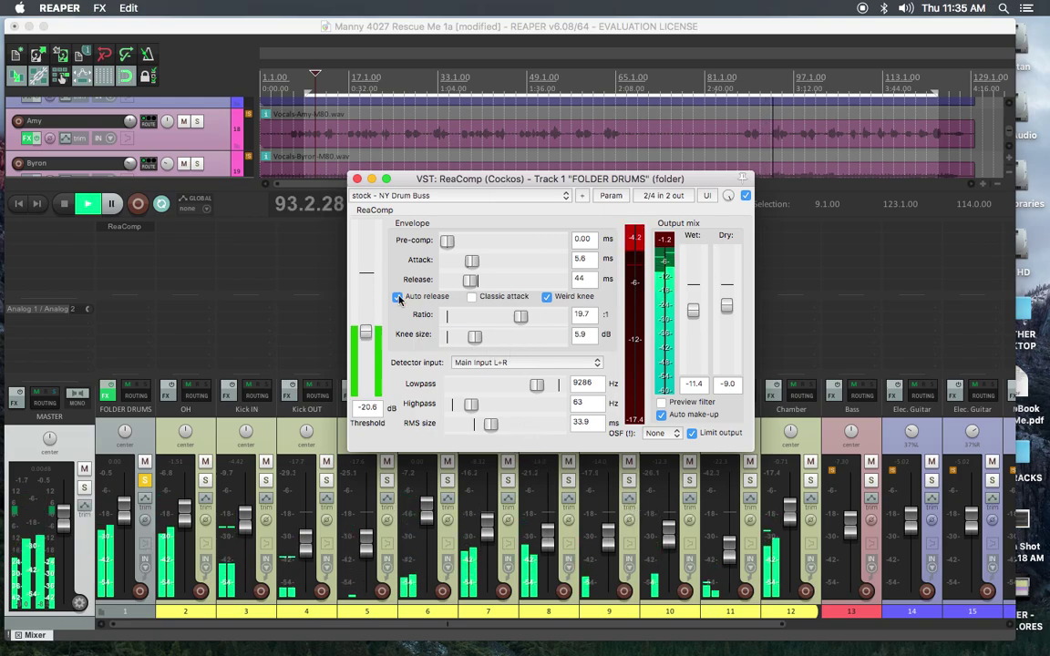
{"action": "left_click", "coordinate": [357, 179]}
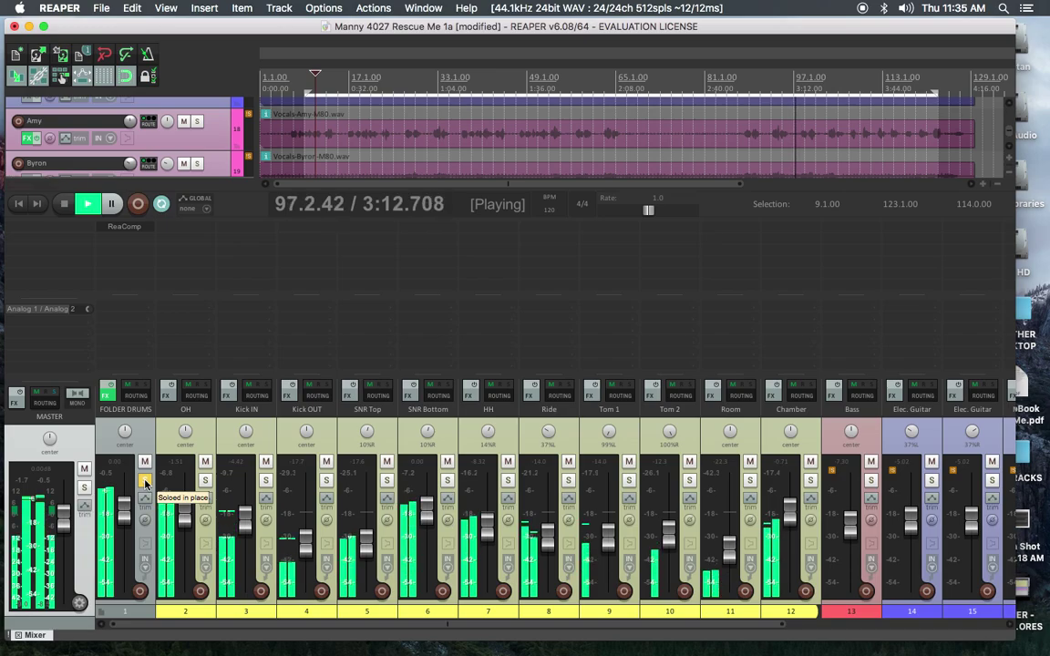
Unsolo FOLDER DRUMS to hear the drums in the full mix, solo the folder again, and stop playback
{"action": "left_click", "coordinate": [144, 480]}
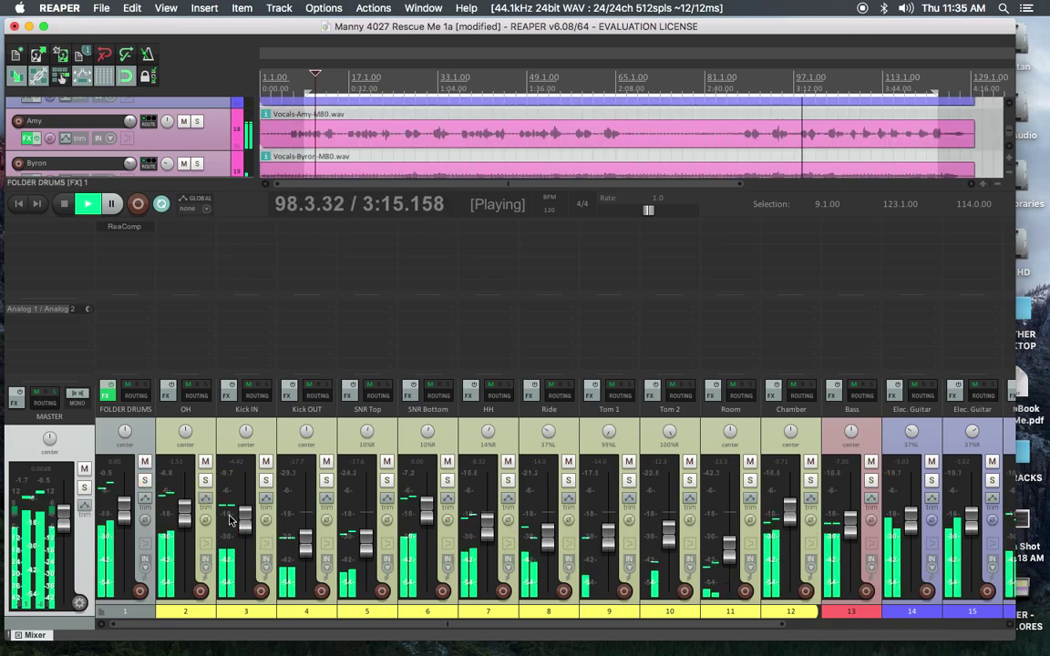
{"action": "left_click", "coordinate": [144, 480]}
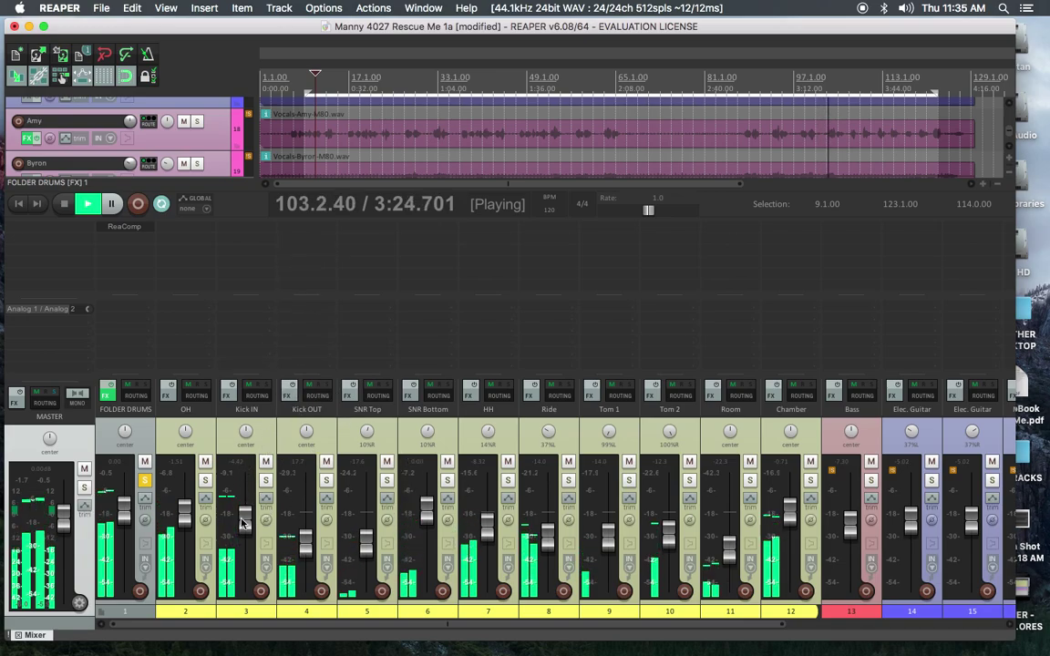
{"action": "mouse_move", "coordinate": [244, 501]}
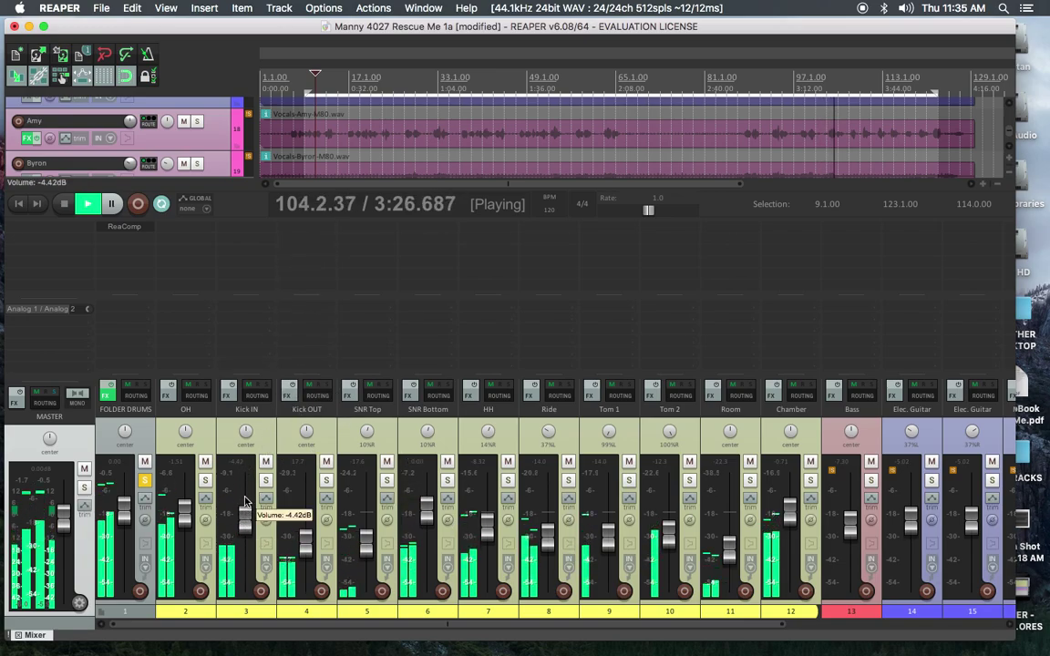
{"action": "key", "text": "space"}
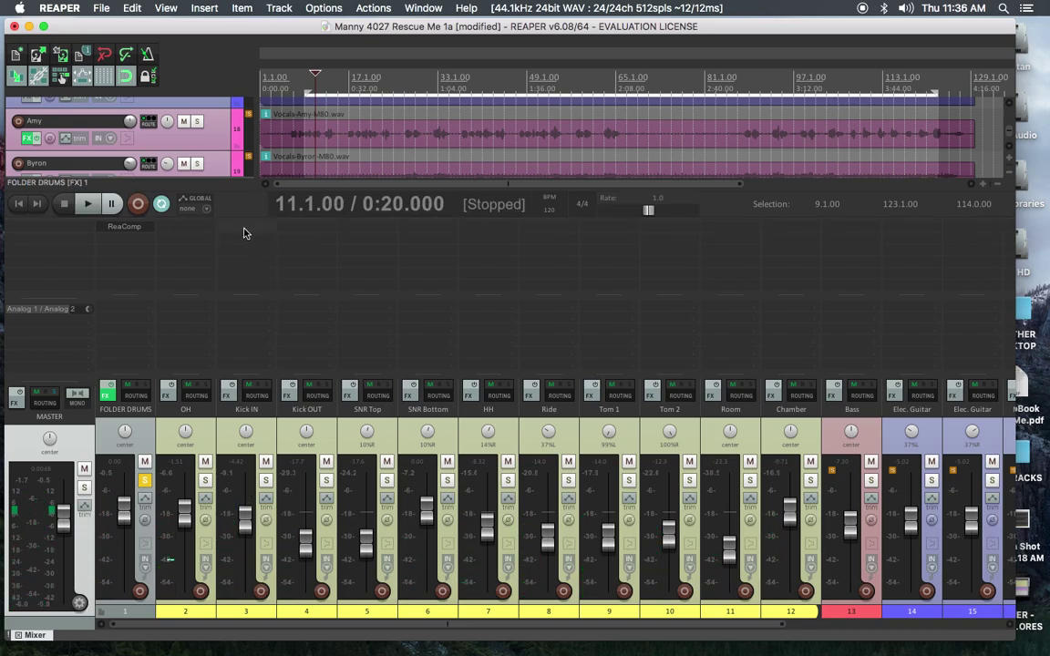
Insert ReaComp on the Kick IN track and load the "stock - HardRock kick" preset
{"action": "double_click", "coordinate": [244, 230]}
{"action": "double_click", "coordinate": [355, 134]}
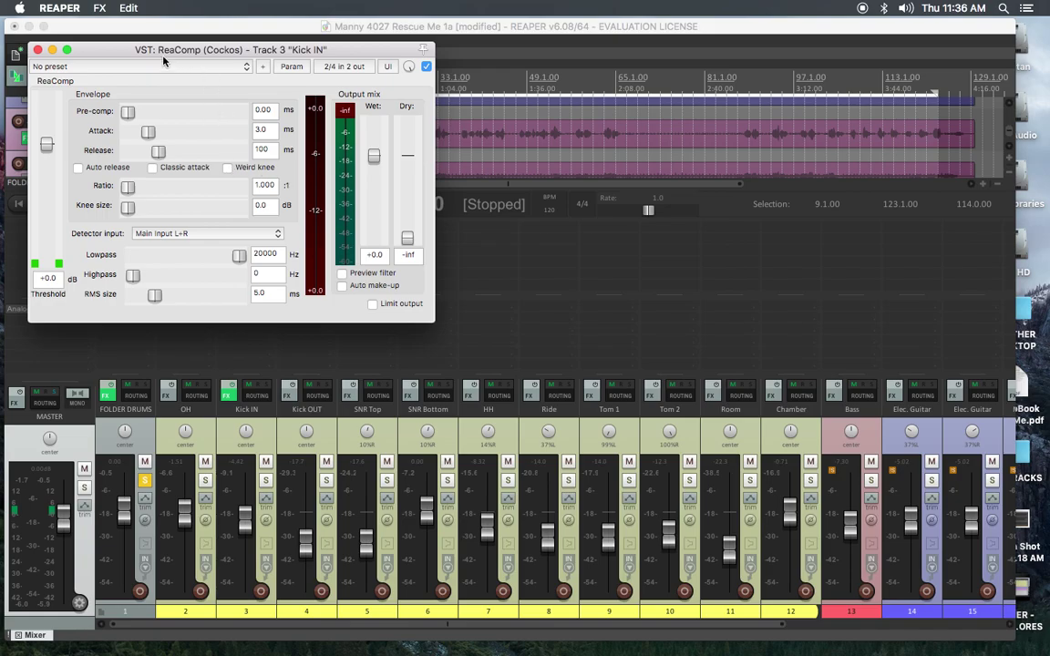
{"action": "left_click", "coordinate": [129, 66]}
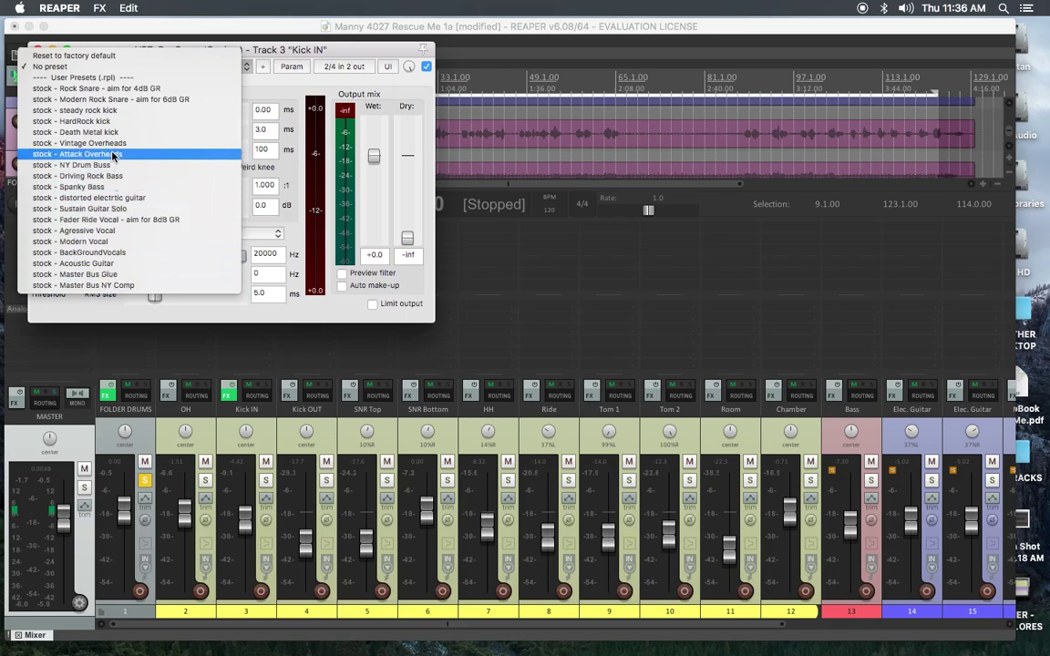
{"action": "left_click", "coordinate": [113, 122]}
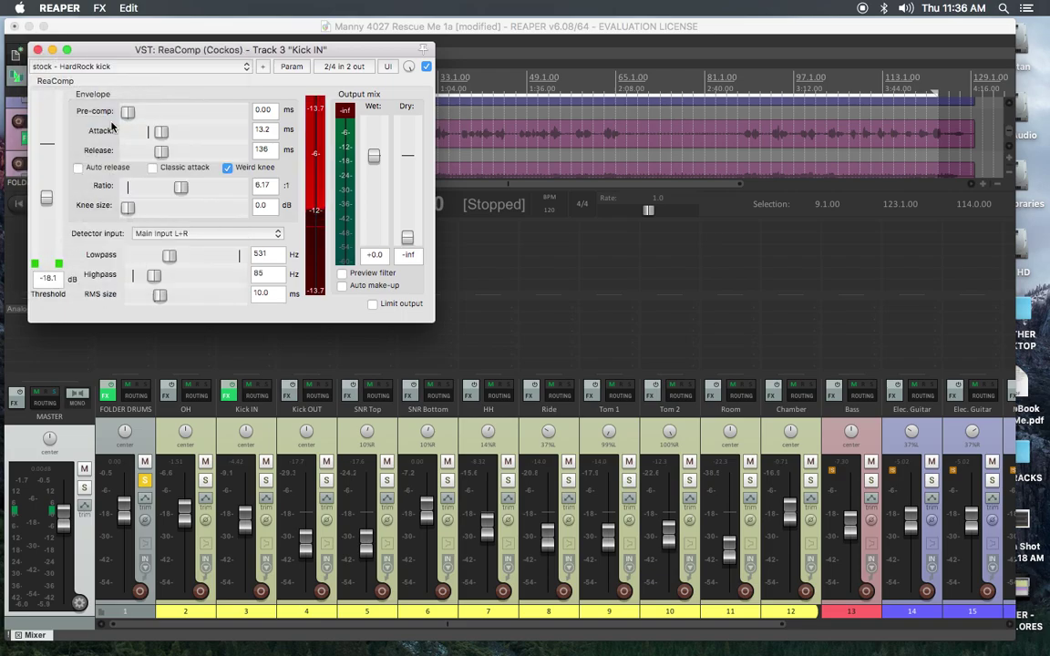
{"action": "left_click_drag", "start_coordinate": [258, 54], "coordinate": [749, 149]}
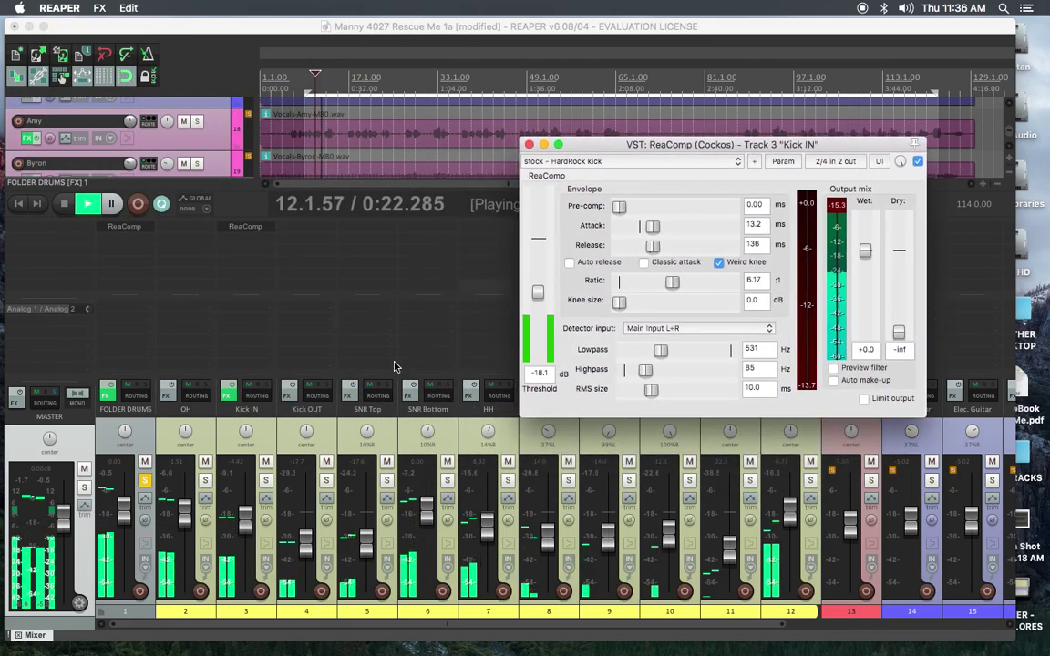
Solo the Kick IN track during playback and lower its compressor's threshold to about -30.0 dB
{"action": "left_click", "coordinate": [267, 482]}
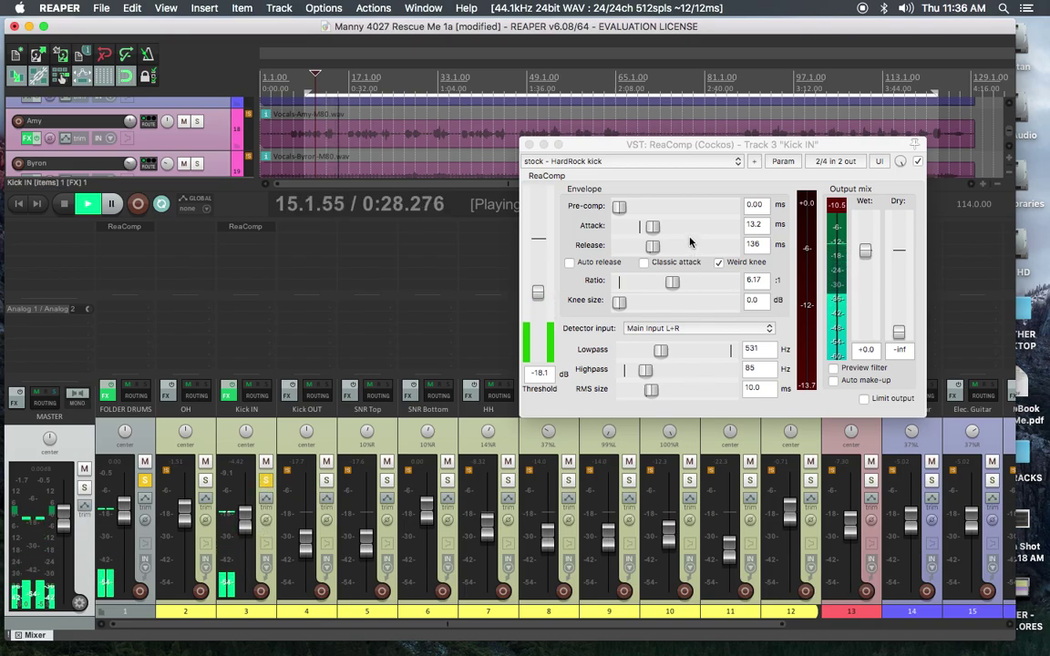
{"action": "left_click_drag", "start_coordinate": [656, 146], "coordinate": [612, 112]}
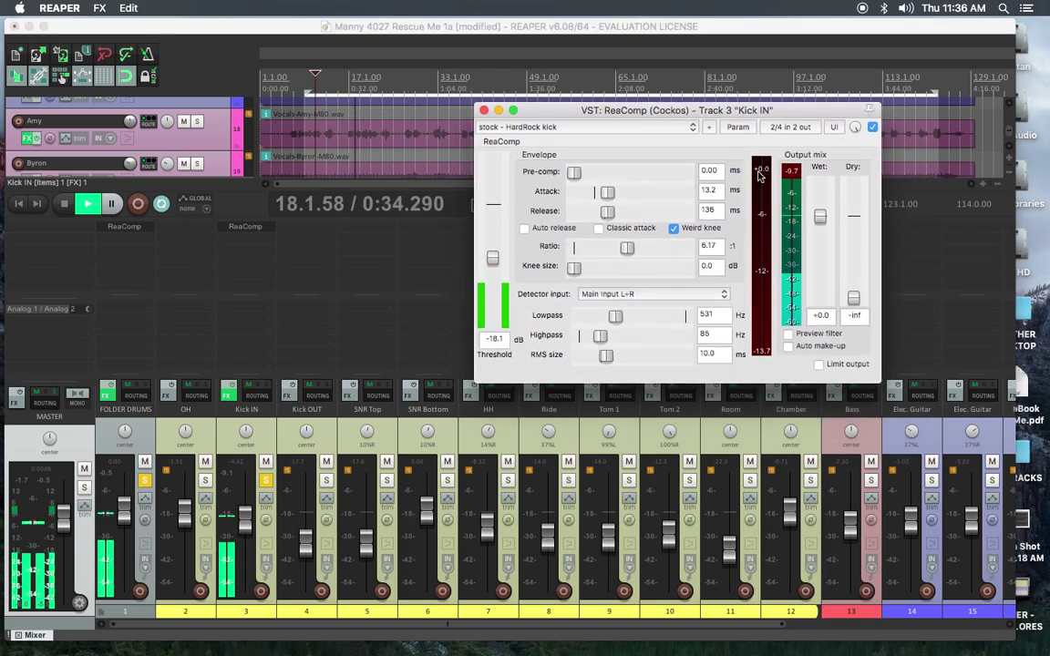
{"action": "left_click_drag", "start_coordinate": [492, 258], "coordinate": [492, 281]}
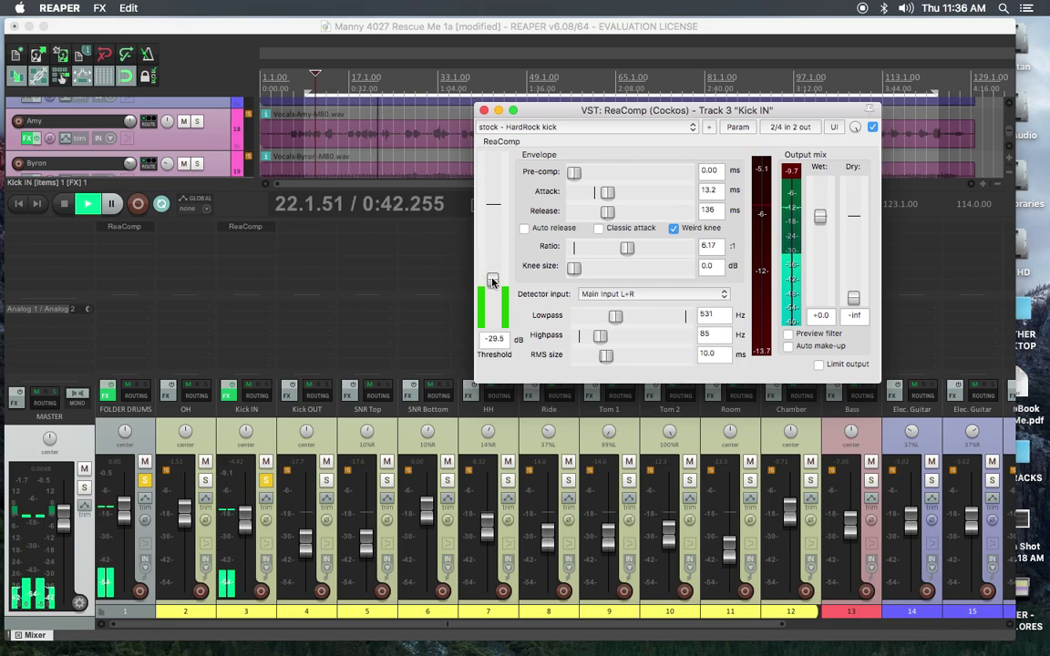
{"action": "left_click_drag", "start_coordinate": [496, 281], "coordinate": [495, 283]}
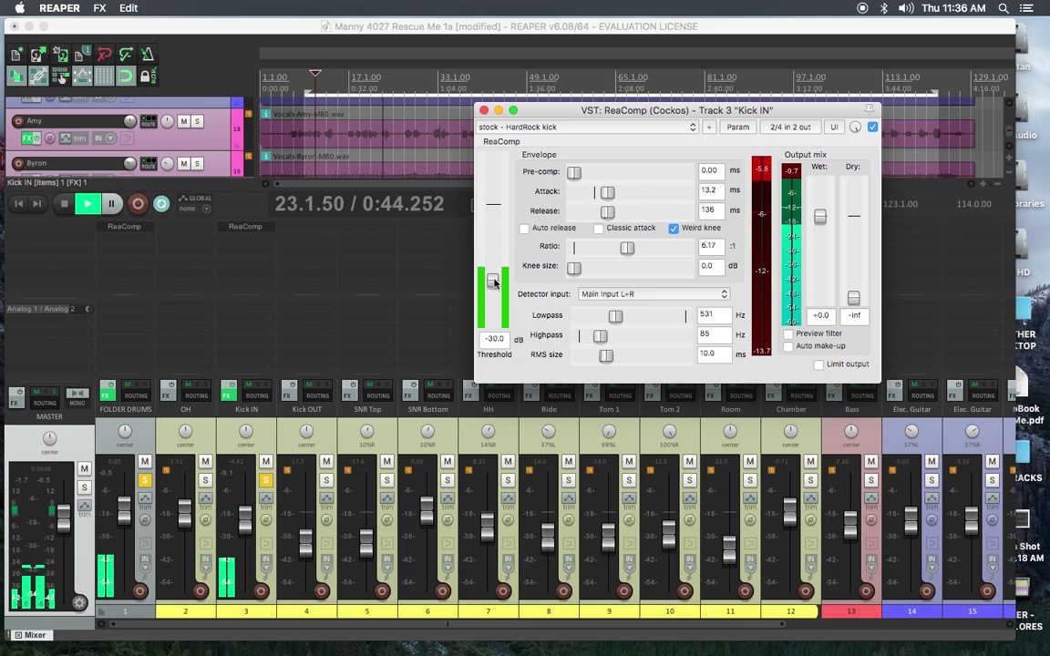
Enable Auto make-up and Limit output on the kick compressor, with the threshold at about -27.4 dB and Wet at about -4.3 dB
{"action": "left_click", "coordinate": [788, 347]}
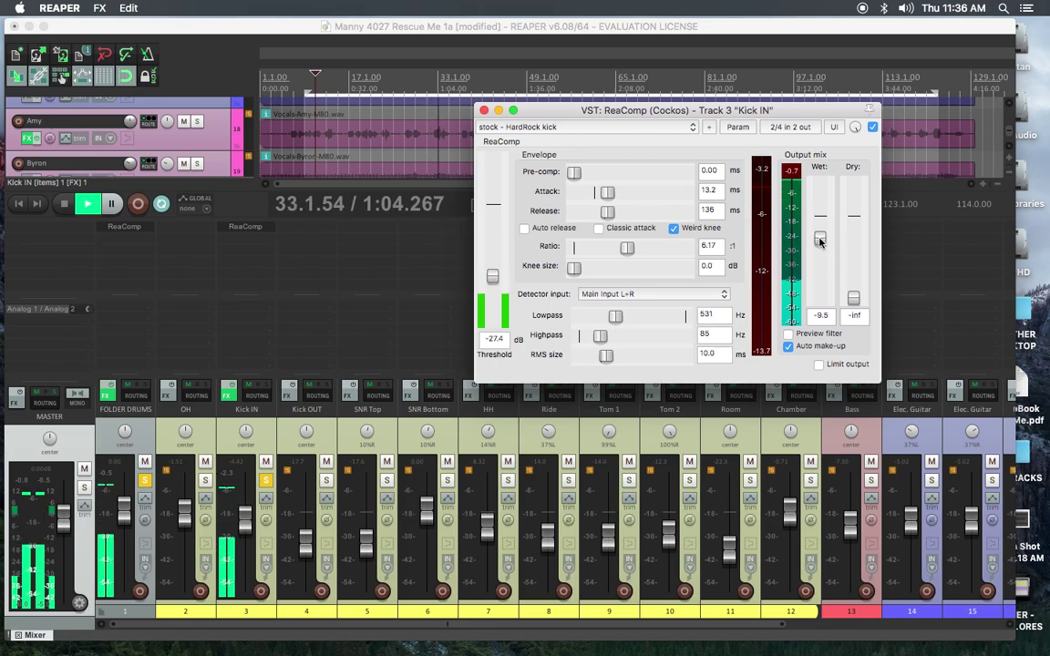
{"action": "left_click_drag", "start_coordinate": [821, 239], "coordinate": [822, 233]}
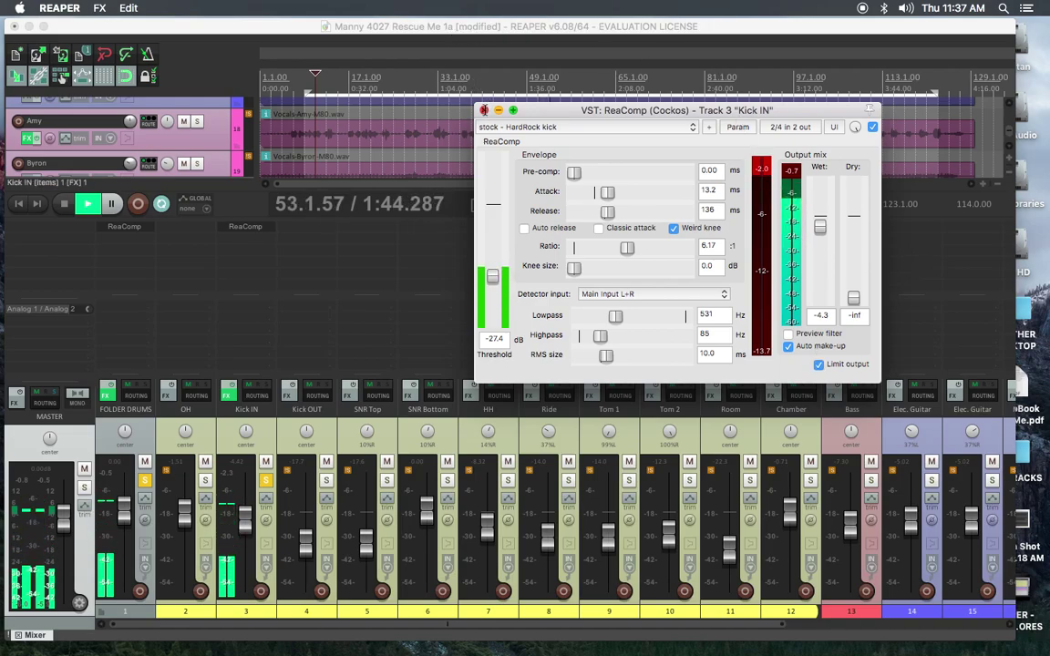
{"action": "left_click", "coordinate": [485, 110]}
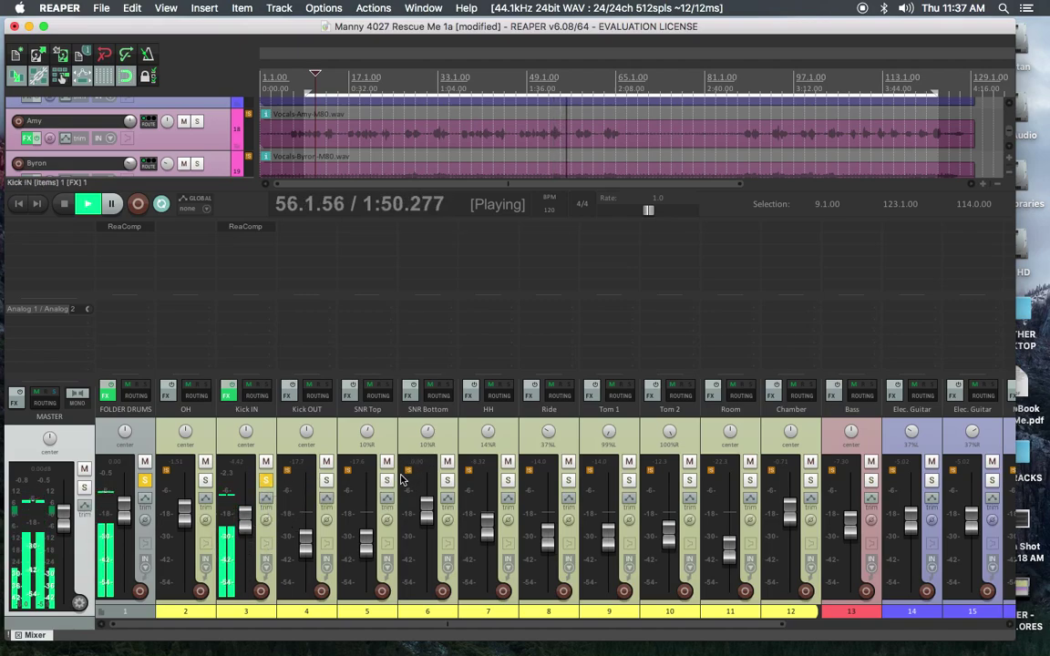
Solo the SNR Bottom track in place of Kick IN and insert ReaComp on it
{"action": "left_click", "coordinate": [447, 481]}
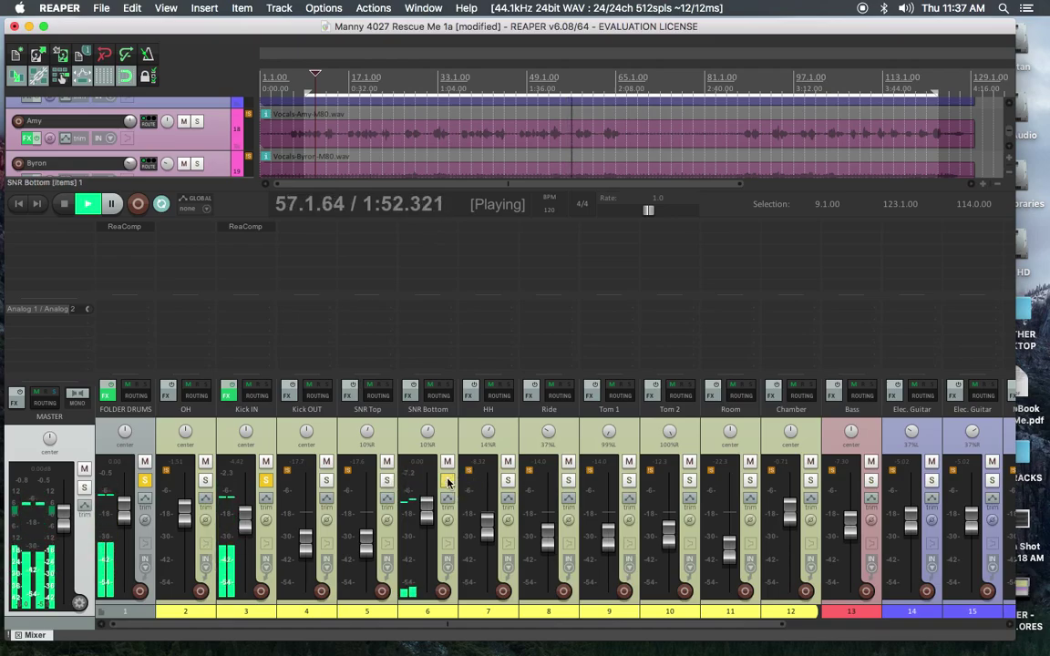
{"action": "left_click", "coordinate": [266, 481]}
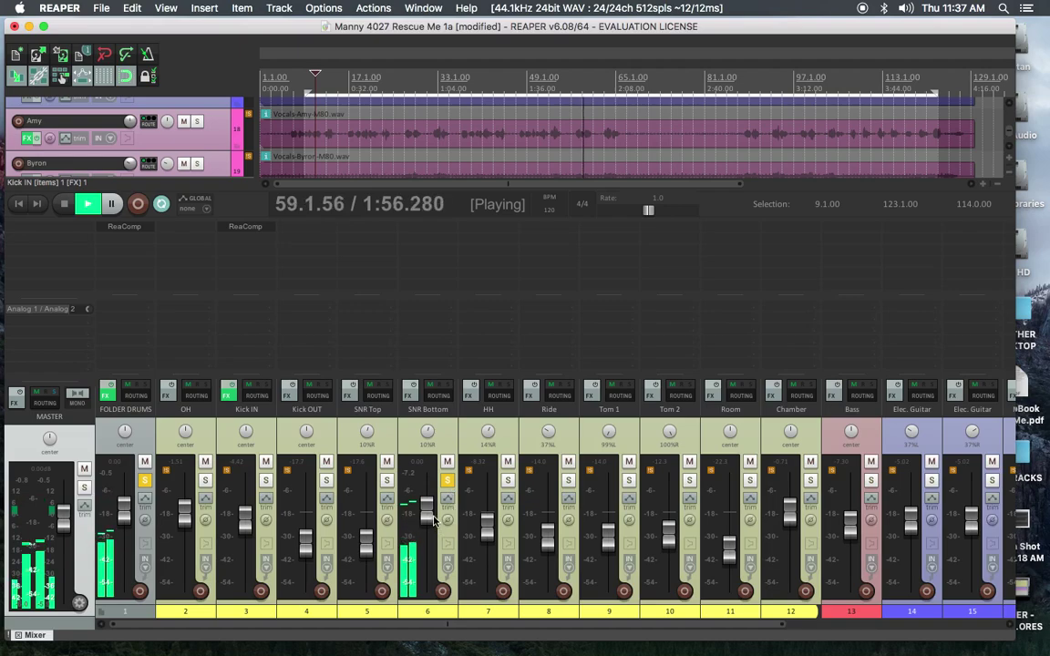
{"action": "double_click", "coordinate": [422, 244]}
{"action": "left_click", "coordinate": [337, 135]}
{"action": "double_click", "coordinate": [337, 135]}
{"action": "left_click_drag", "start_coordinate": [222, 49], "coordinate": [705, 166]}
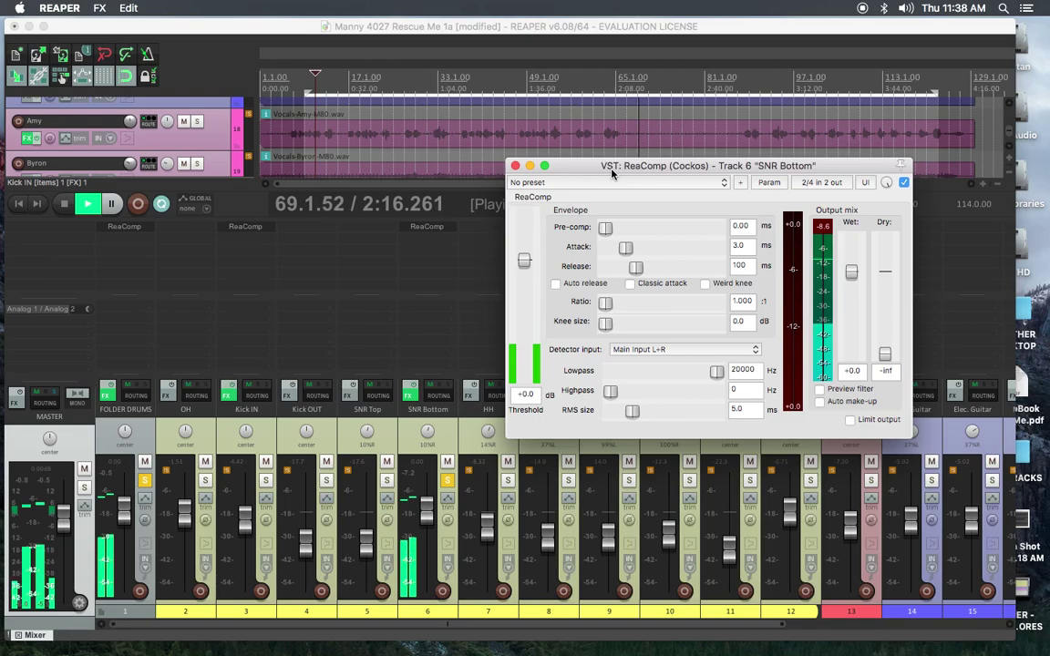
{"action": "left_click_drag", "start_coordinate": [615, 171], "coordinate": [606, 233]}
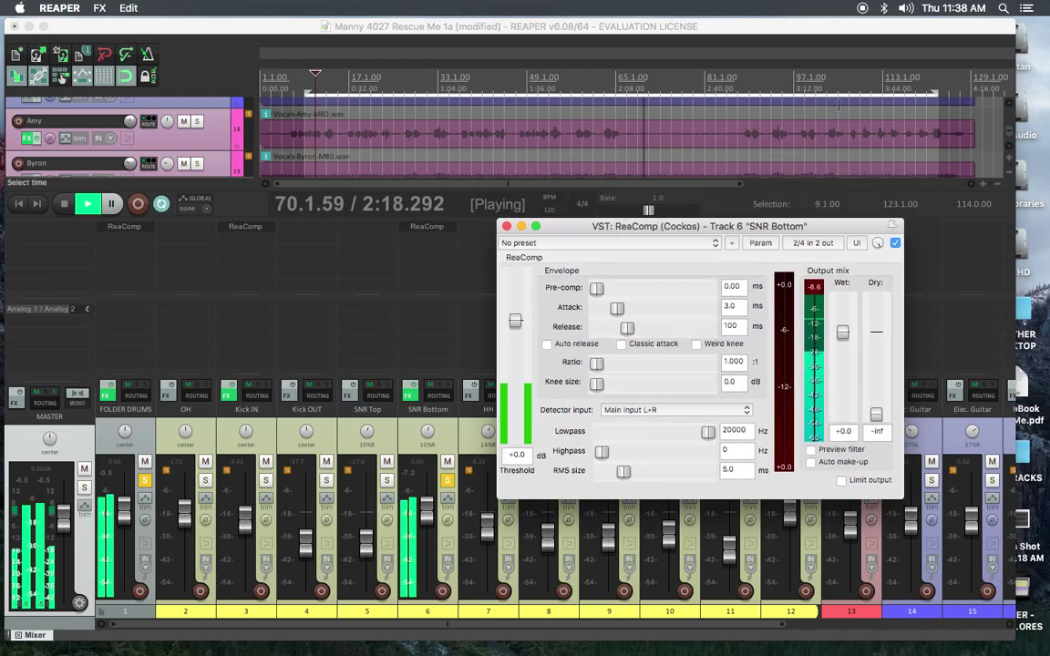
{"action": "left_click_drag", "start_coordinate": [616, 226], "coordinate": [611, 111]}
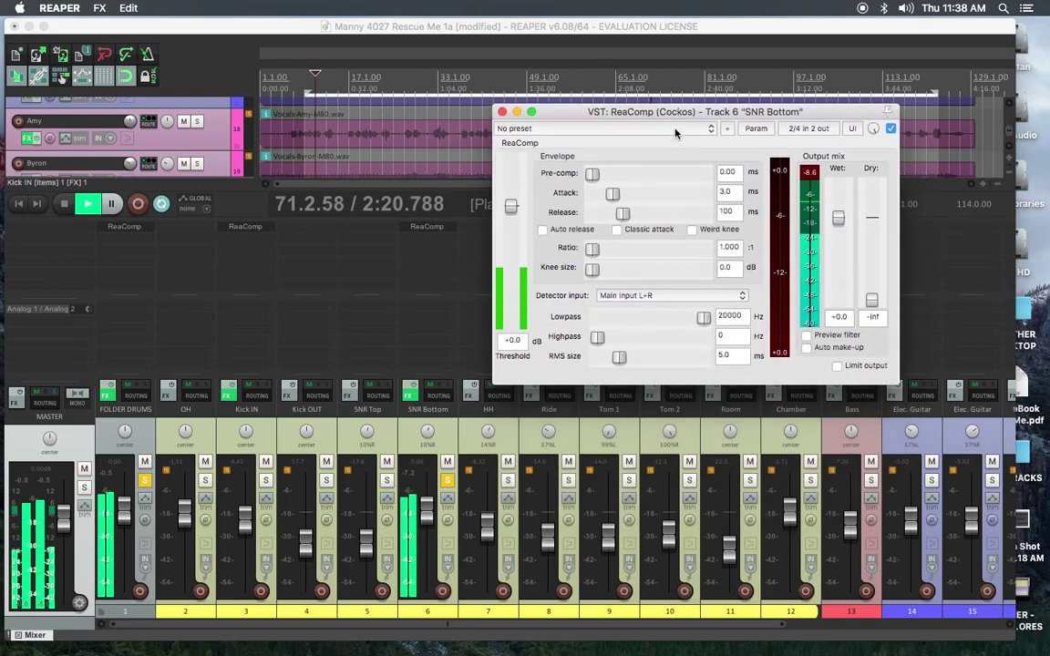
Load the "stock - Modern Rock Snare - aim for 6dB GR" preset, lower the threshold to about -28.6 dB, and enable Auto make-up and Limit output
{"action": "left_click", "coordinate": [555, 129]}
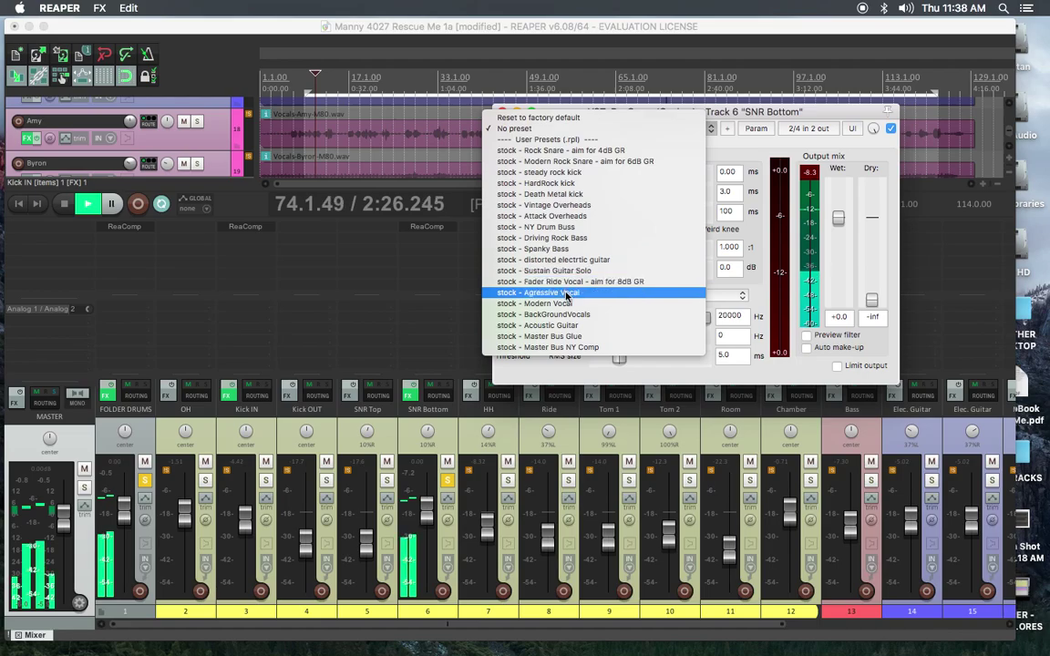
{"action": "left_click", "coordinate": [582, 161]}
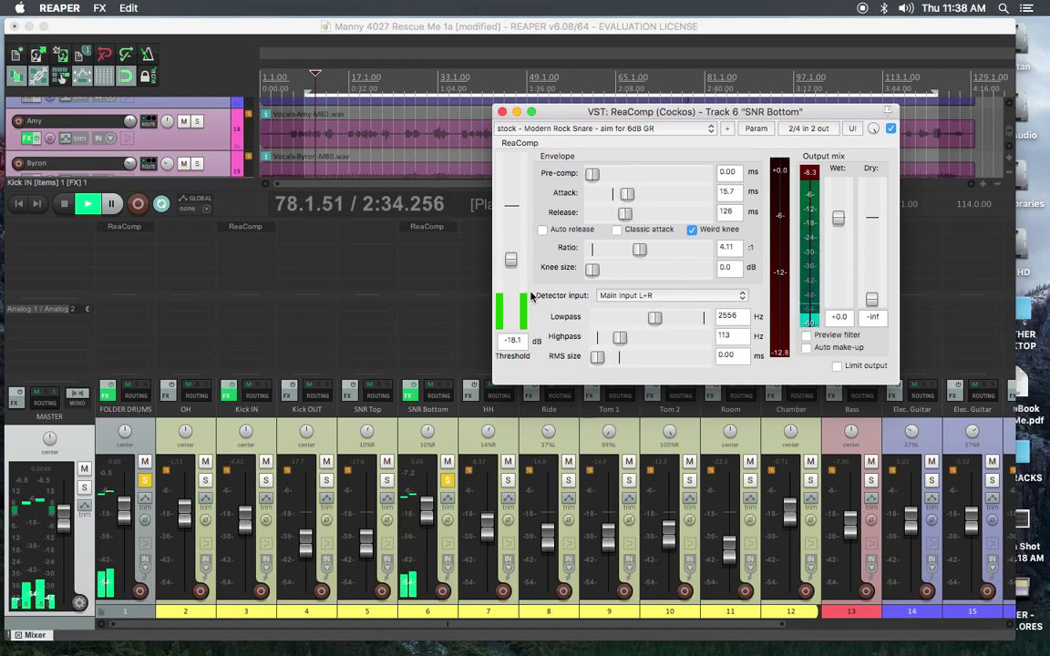
{"action": "left_click_drag", "start_coordinate": [513, 262], "coordinate": [513, 282]}
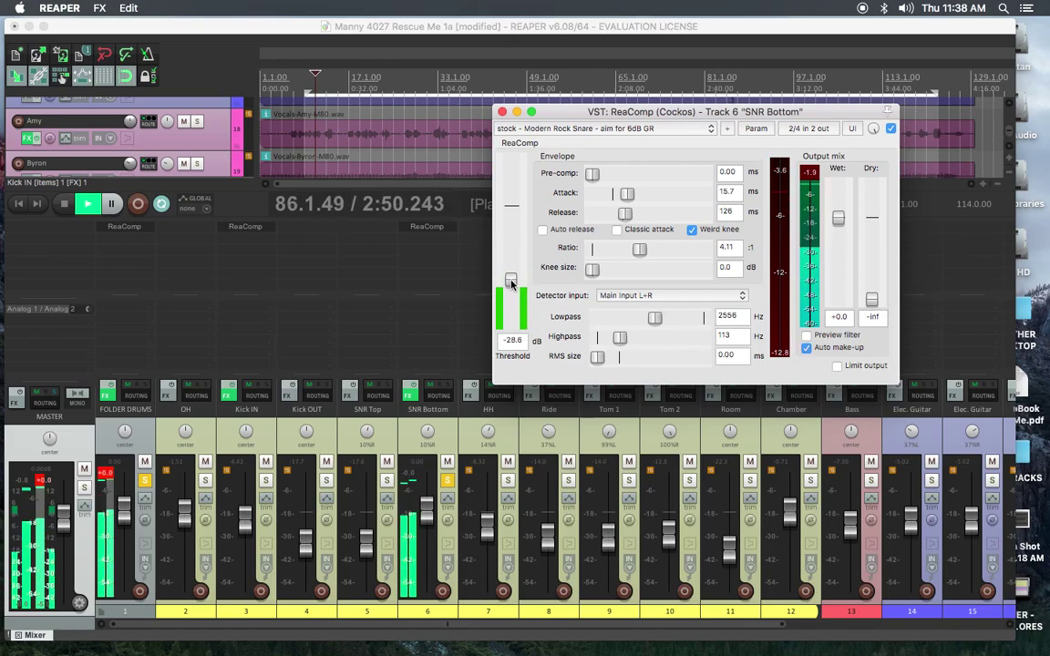
{"action": "left_click_drag", "start_coordinate": [511, 286], "coordinate": [510, 287]}
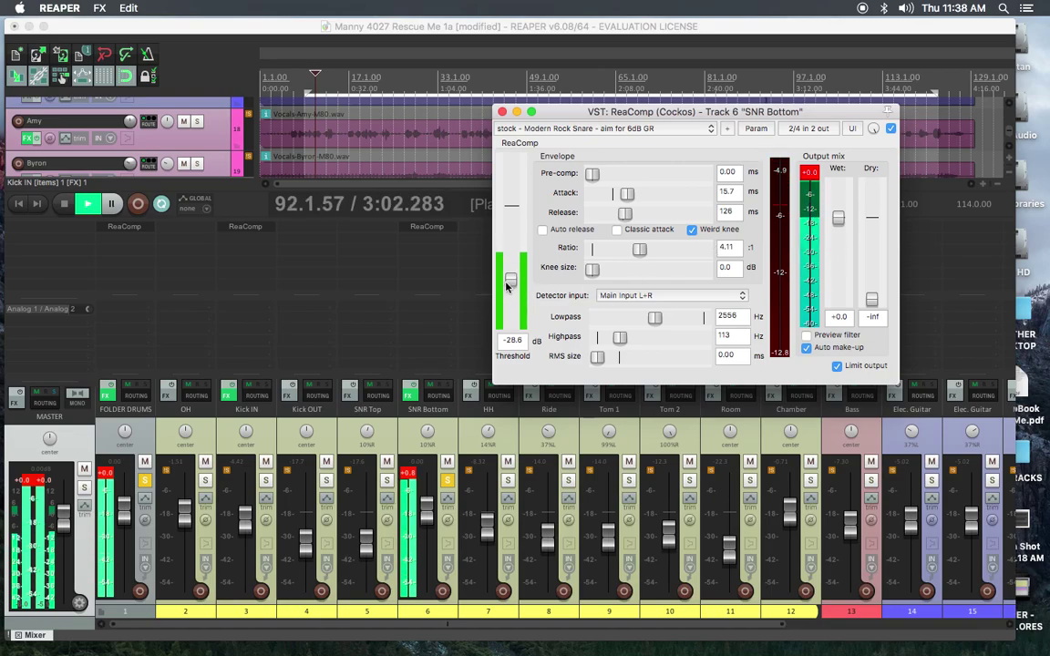
Set the SNR Bottom compressor's ratio to about 6.43:1 and threshold to about -26.1 dB, and compare the sound with the compressor bypassed
{"action": "left_click_drag", "start_coordinate": [640, 250], "coordinate": [647, 252]}
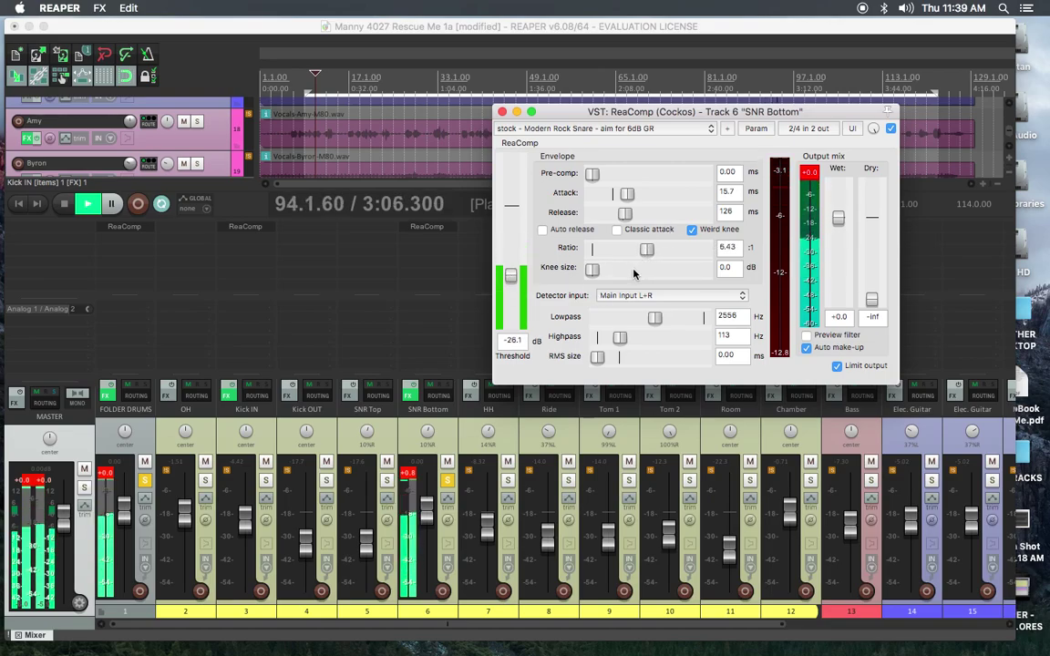
{"action": "left_click", "coordinate": [890, 131]}
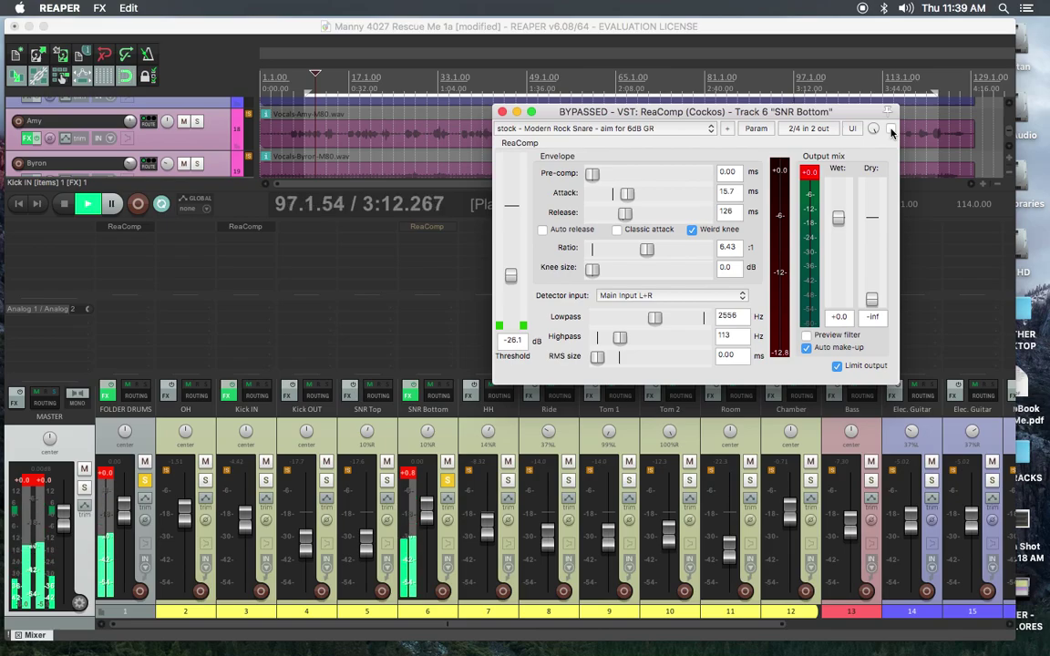
{"action": "left_click", "coordinate": [891, 131]}
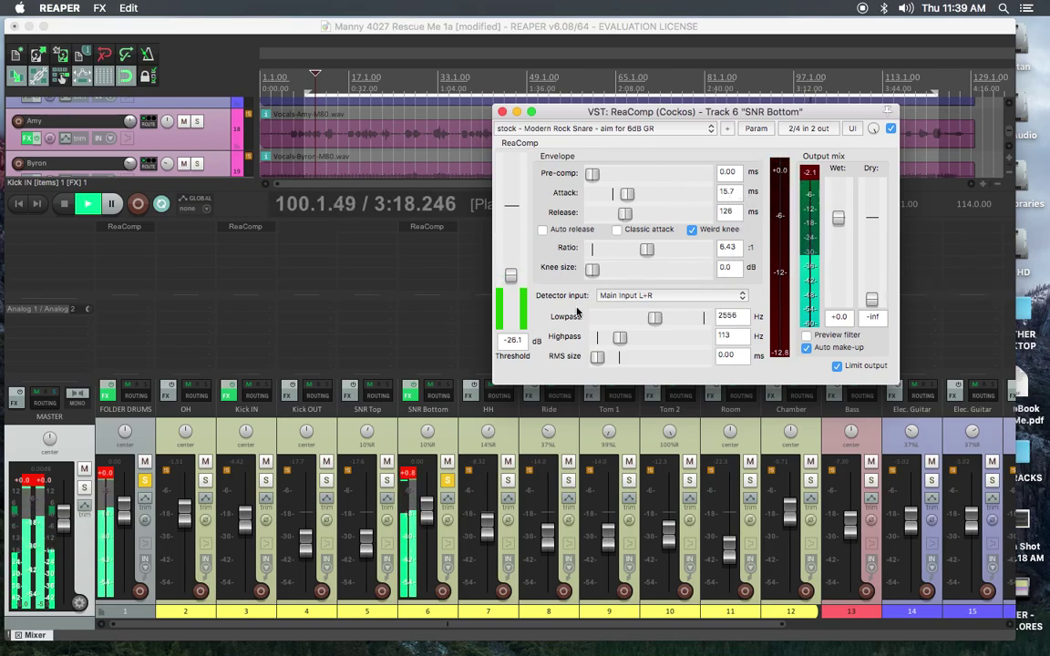
Set the SNR Bottom compressor's threshold to about -26.2 dB with Auto make-up off, and compare the sound with the compressor bypassed
{"action": "left_click_drag", "start_coordinate": [513, 280], "coordinate": [513, 283]}
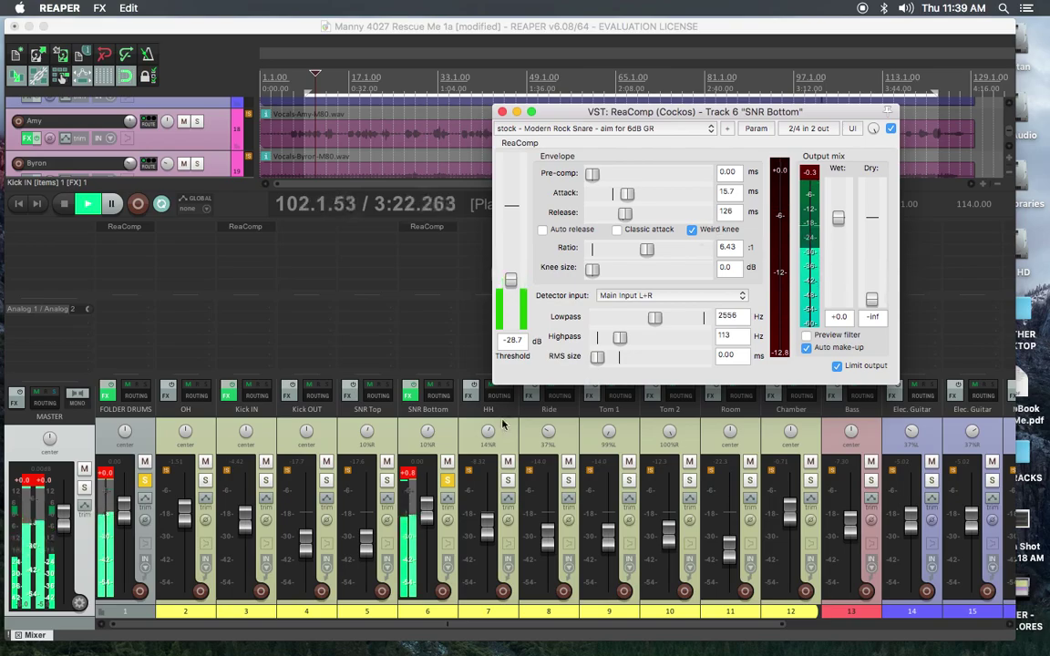
{"action": "left_click", "coordinate": [409, 474]}
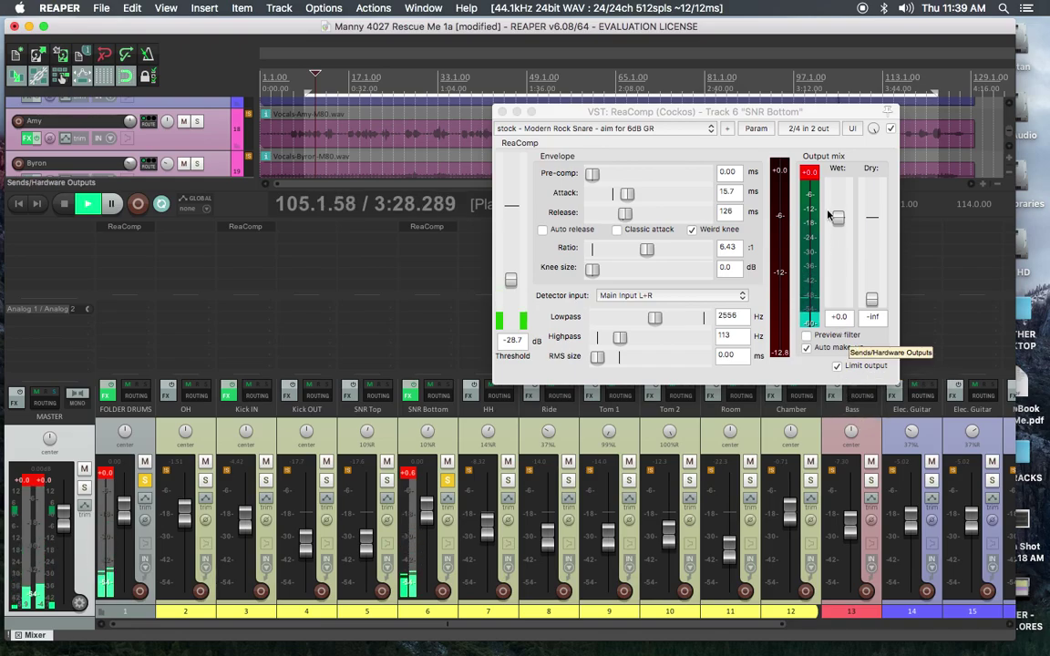
{"action": "left_click_drag", "start_coordinate": [510, 281], "coordinate": [511, 278]}
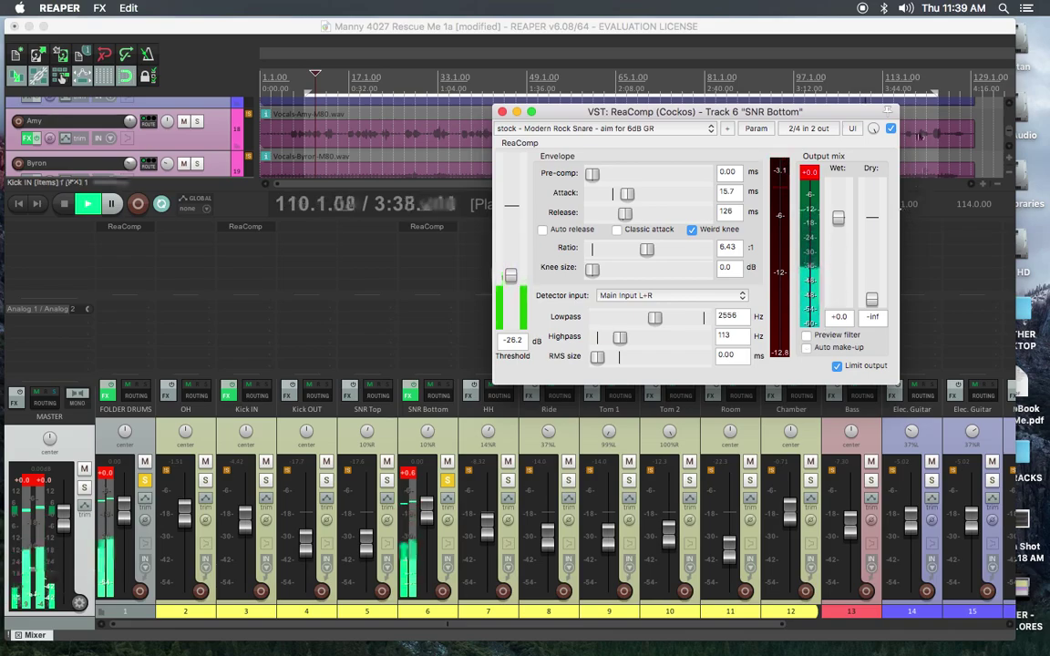
{"action": "left_click", "coordinate": [890, 129]}
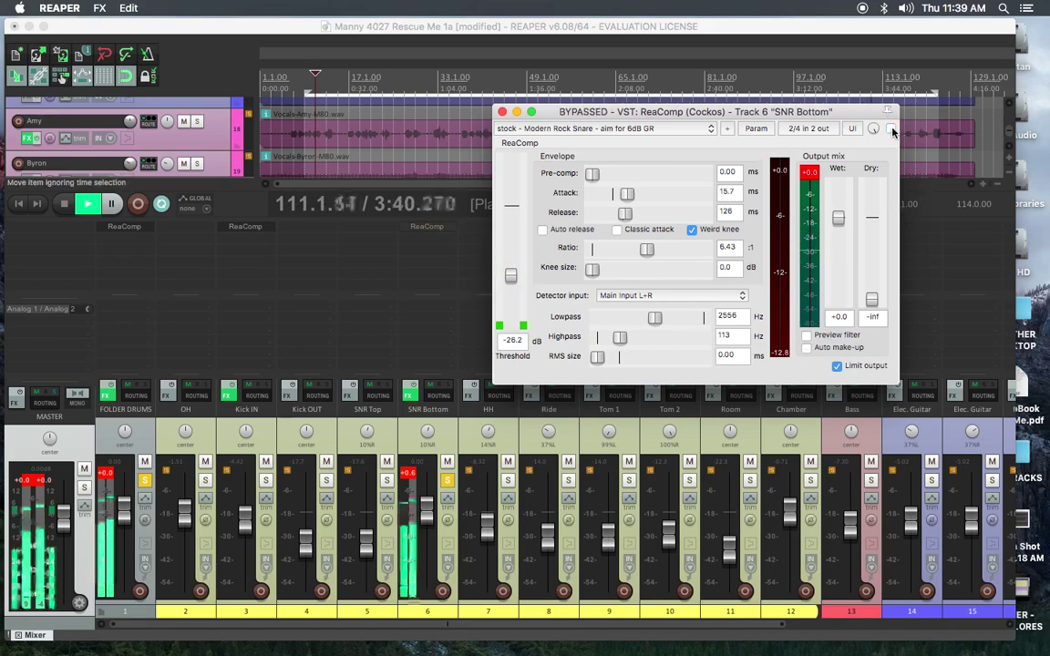
{"action": "left_click", "coordinate": [891, 129]}
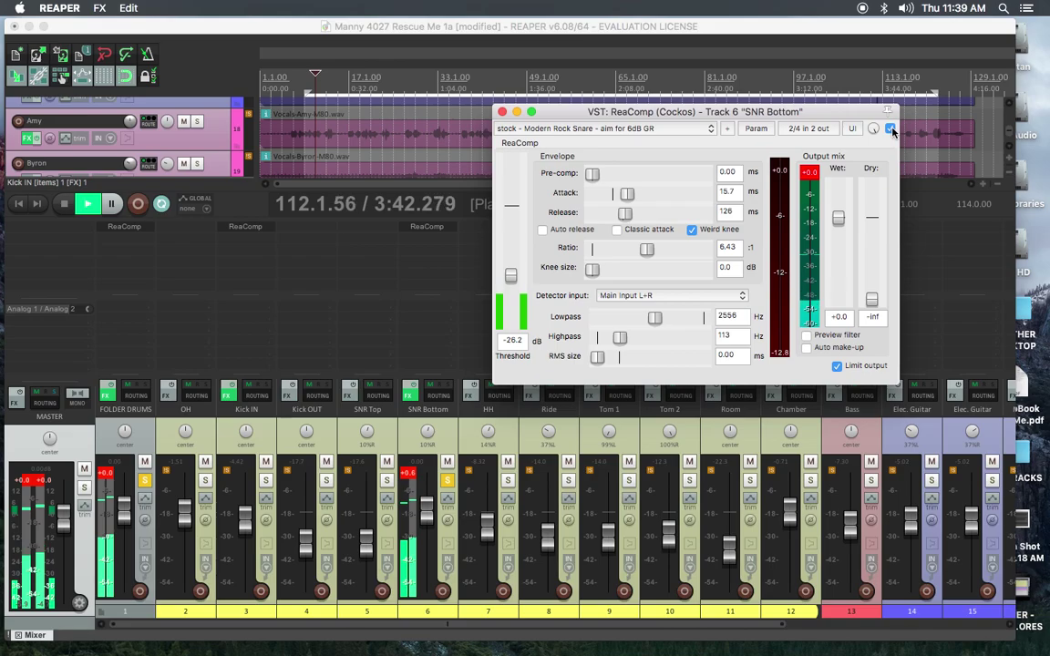
Turn Auto make-up back on for the snare compressor, lower Wet to about -3.7 dB, and compare against the bypassed signal
{"action": "left_click", "coordinate": [807, 348]}
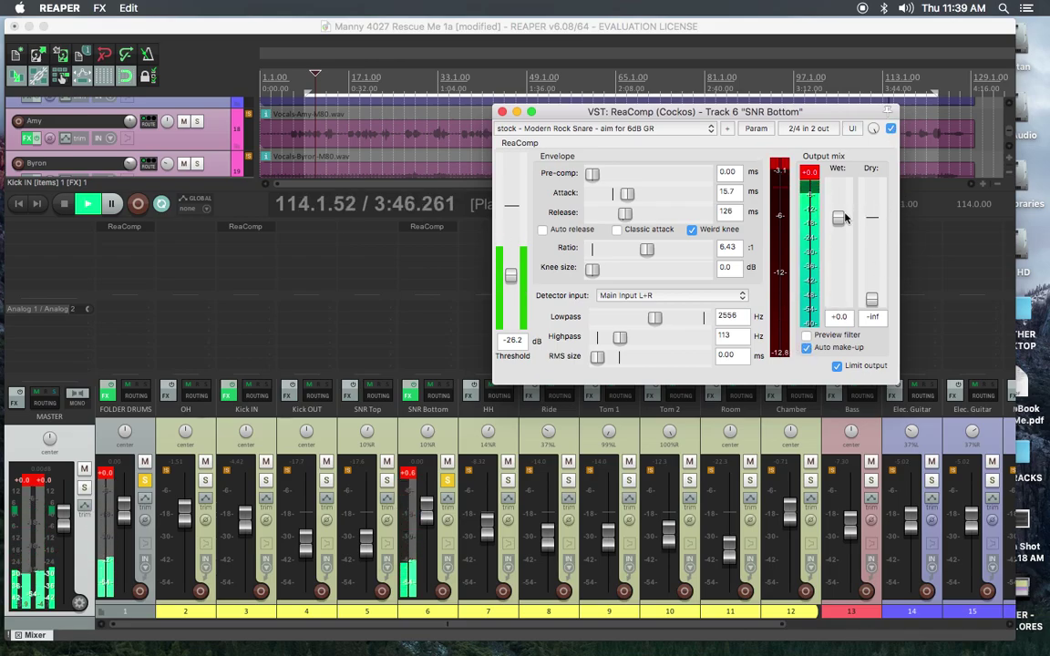
{"action": "left_click_drag", "start_coordinate": [838, 239], "coordinate": [838, 231]}
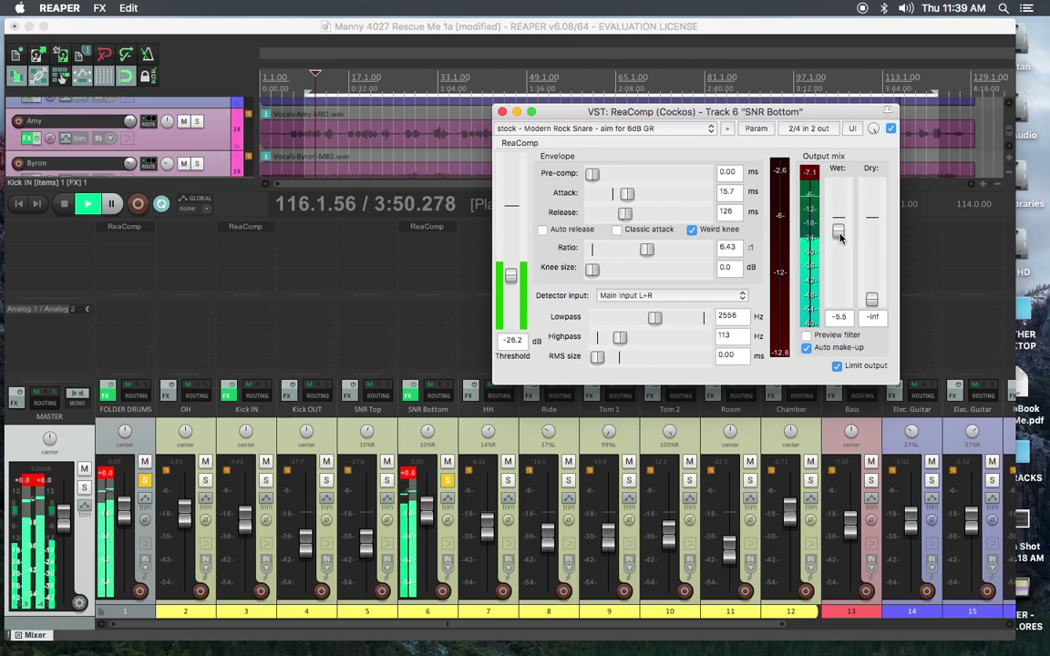
{"action": "left_click", "coordinate": [891, 129]}
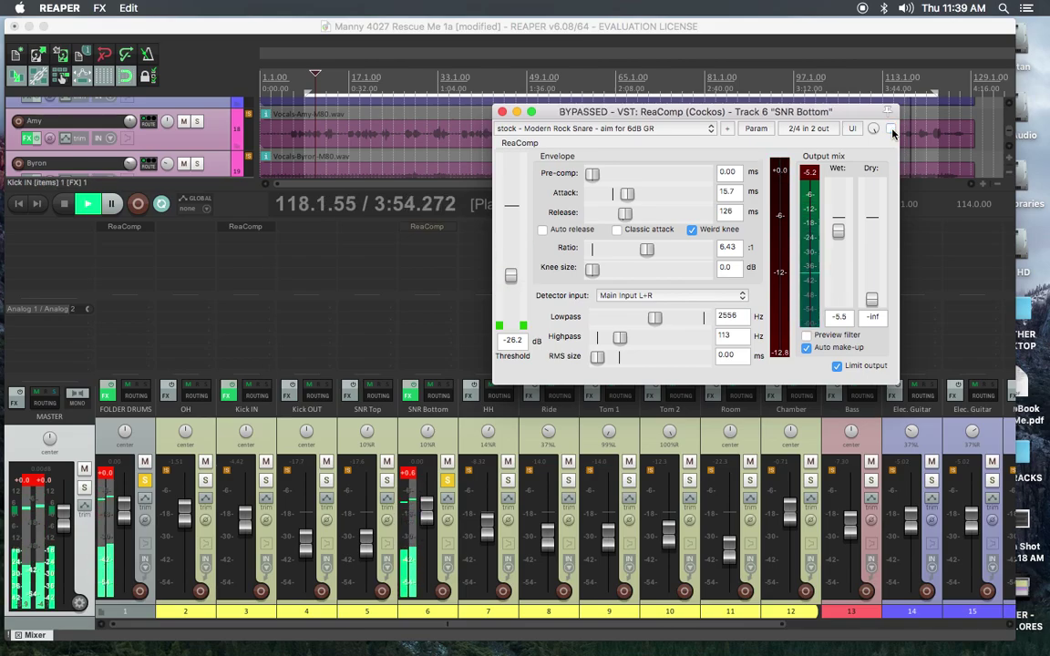
{"action": "left_click", "coordinate": [890, 128]}
{"action": "left_click_drag", "start_coordinate": [839, 232], "coordinate": [839, 227]}
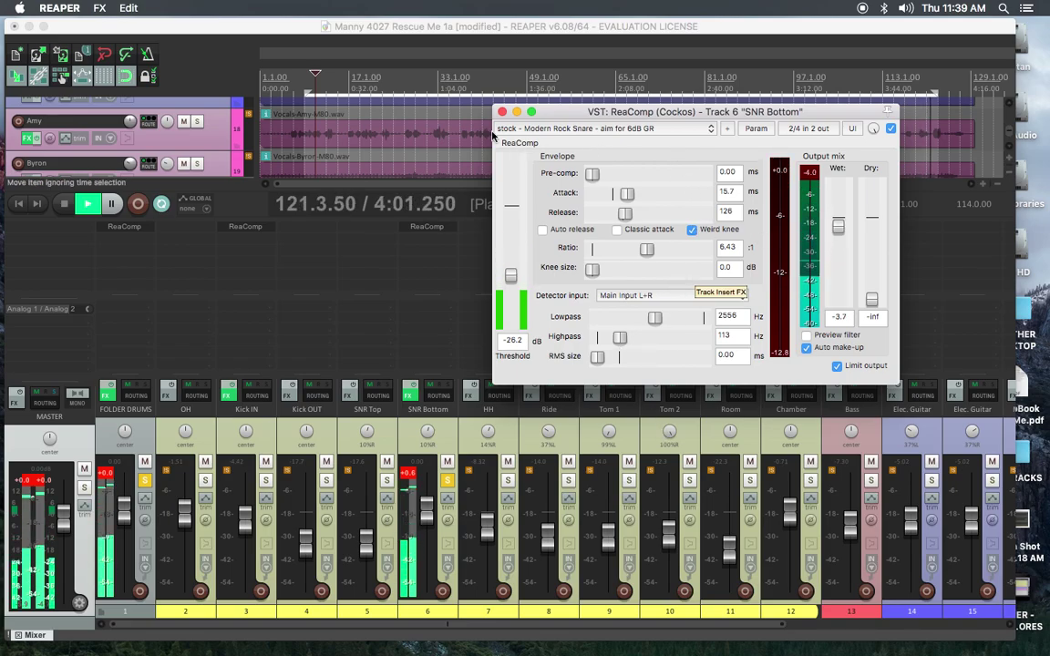
Close the SNR Bottom compressor and reset the clipped peak indicators on that track and the master
{"action": "left_click", "coordinate": [501, 111]}
{"action": "left_click", "coordinate": [408, 473]}
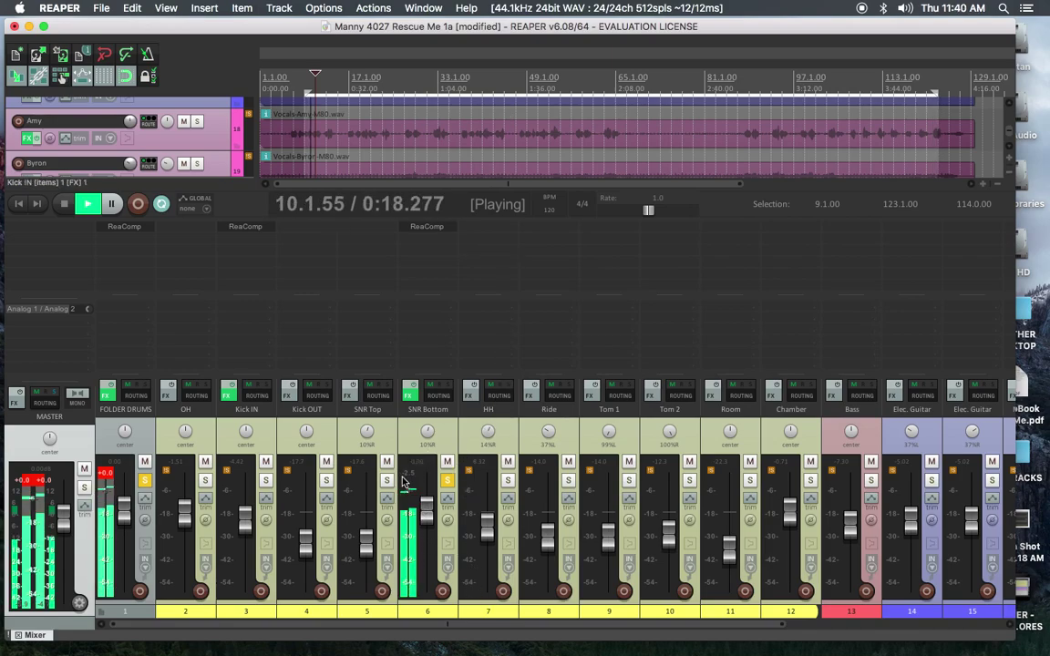
{"action": "left_click", "coordinate": [27, 480]}
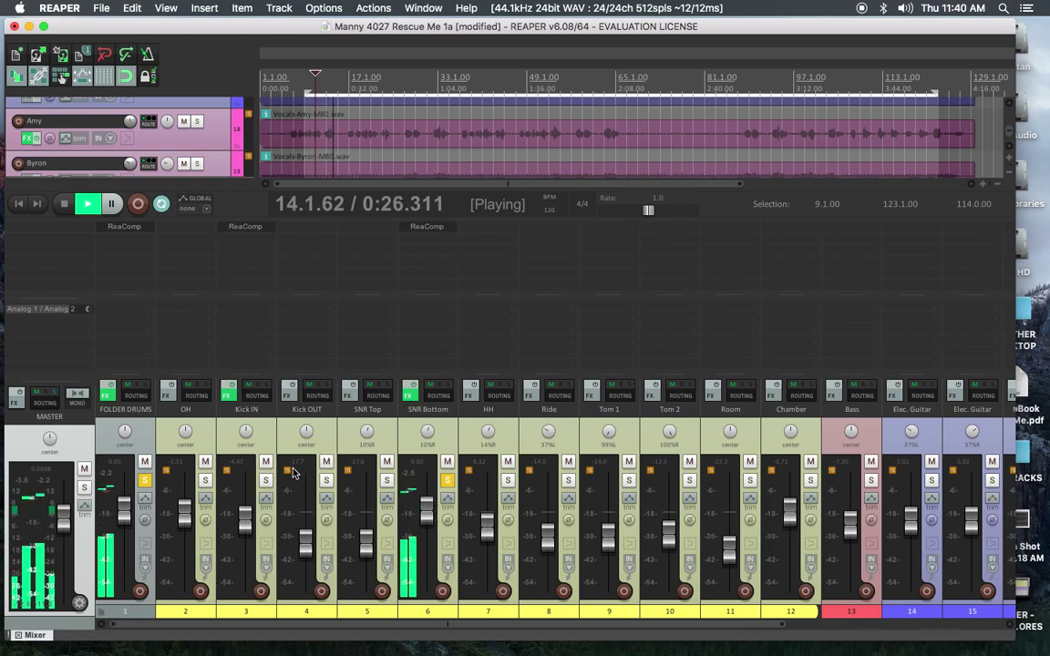
Solo Kick OUT and Kick IN alongside SNR Bottom, and lower the Kick IN volume to about -6.98 dB
{"action": "left_click", "coordinate": [327, 481]}
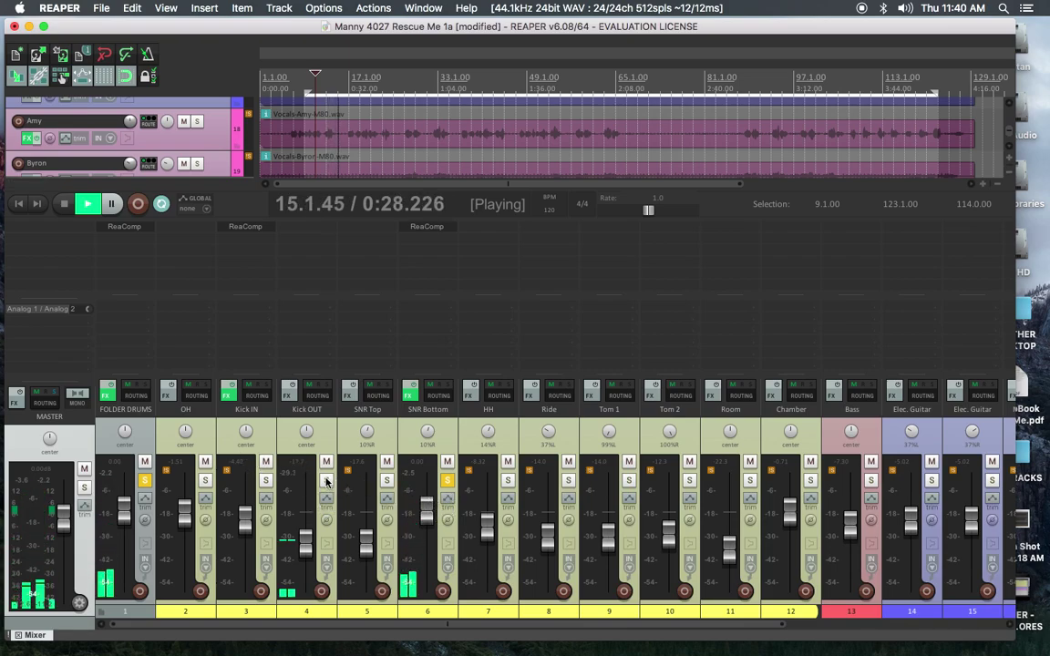
{"action": "left_click", "coordinate": [266, 481]}
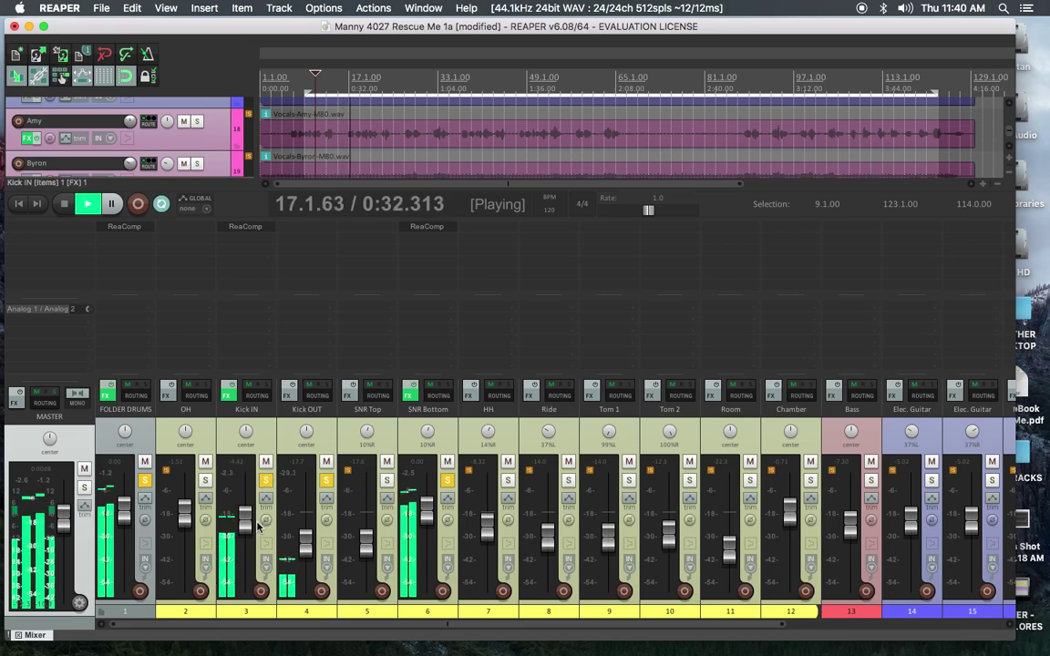
{"action": "left_click_drag", "start_coordinate": [245, 516], "coordinate": [244, 529]}
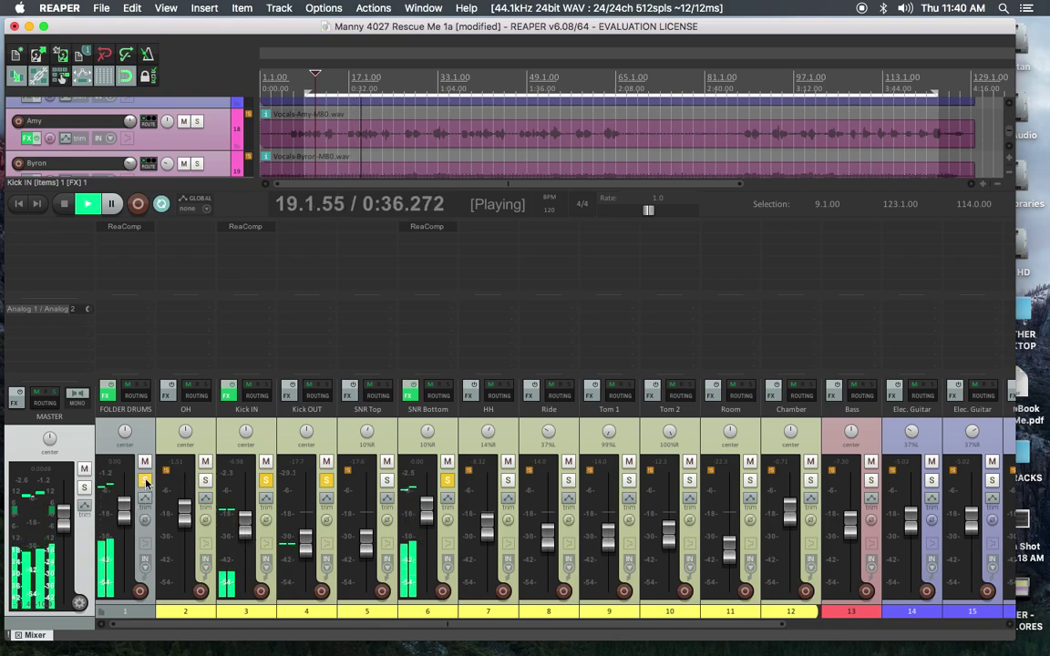
Clear the kick and snare solos to hear the full mix, and solo only FOLDER DRUMS
{"action": "left_click", "coordinate": [144, 479]}
{"action": "left_click", "coordinate": [265, 481]}
{"action": "left_click", "coordinate": [447, 482]}
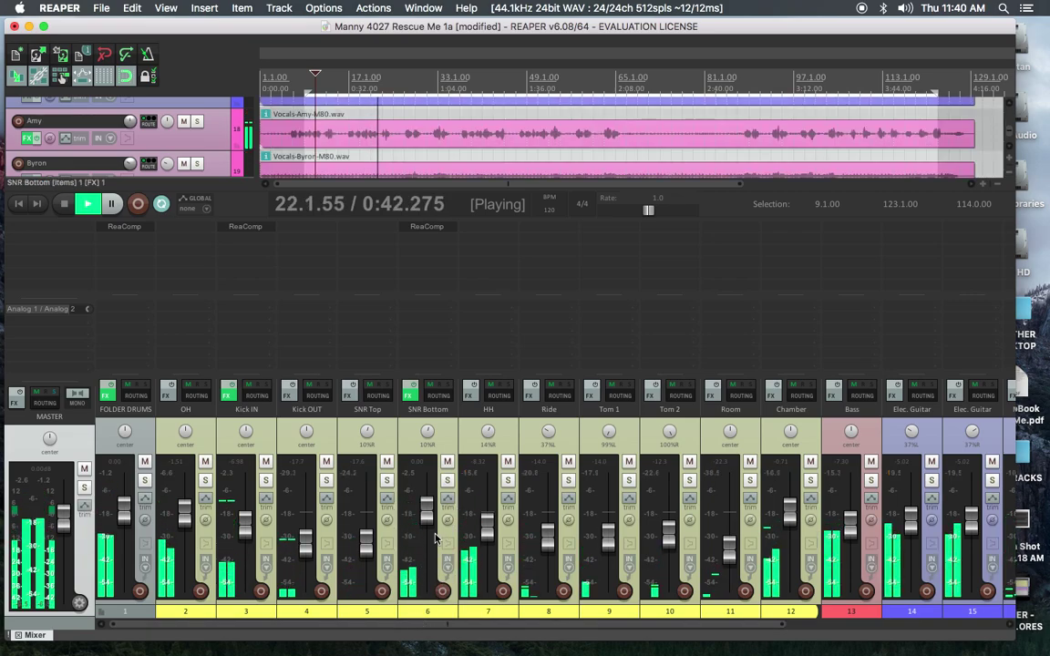
{"action": "left_click", "coordinate": [144, 481]}
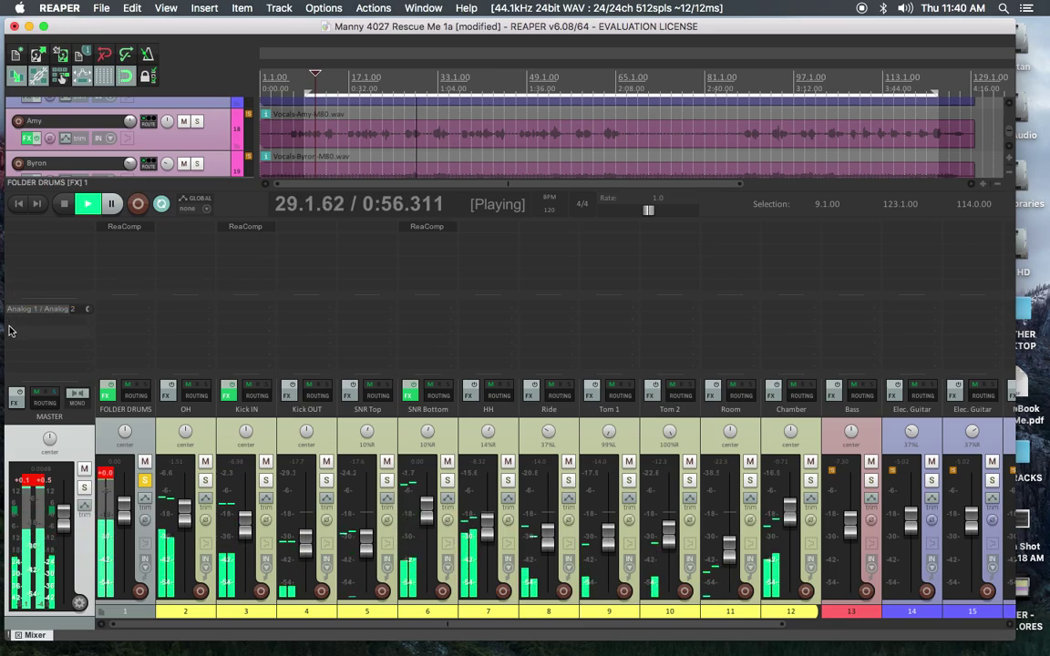
Stop playback and reset the clipped peak indicators on the master and FOLDER DRUMS
{"action": "key", "text": "space"}
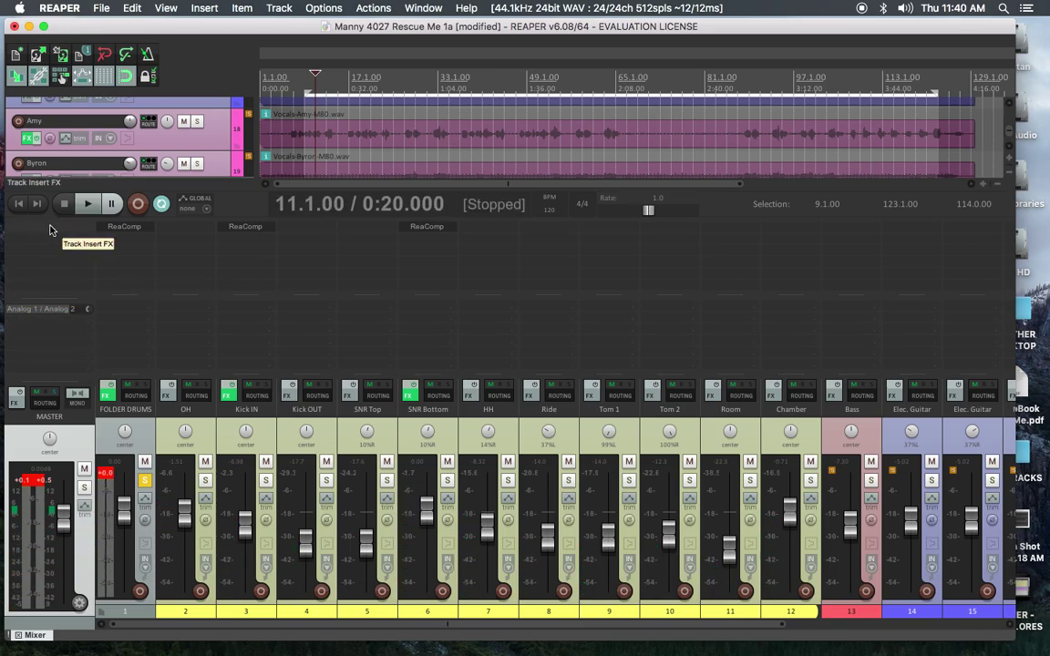
{"action": "left_click", "coordinate": [36, 481]}
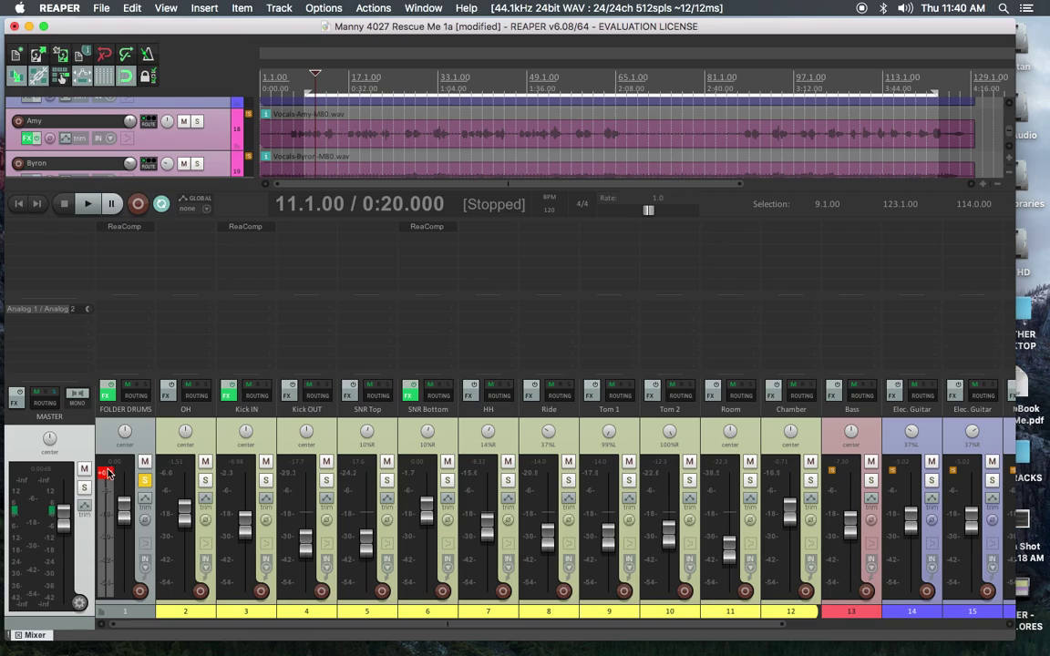
{"action": "left_click", "coordinate": [106, 473]}
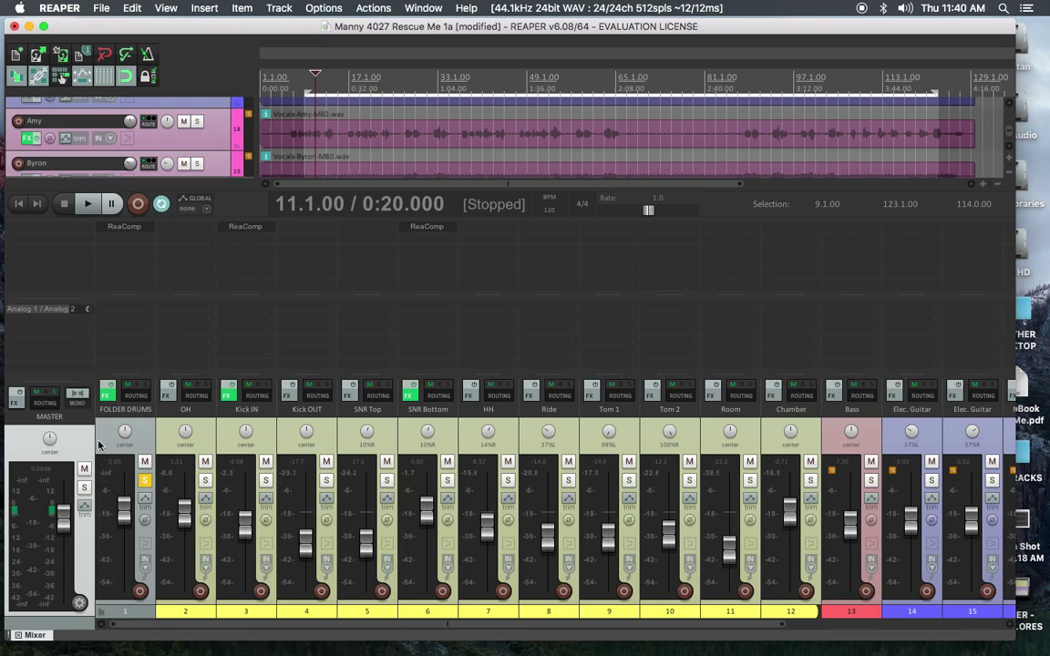
Insert ReaComp on the master track and load the "stock - Master Bus Glue" preset
{"action": "left_click", "coordinate": [50, 243]}
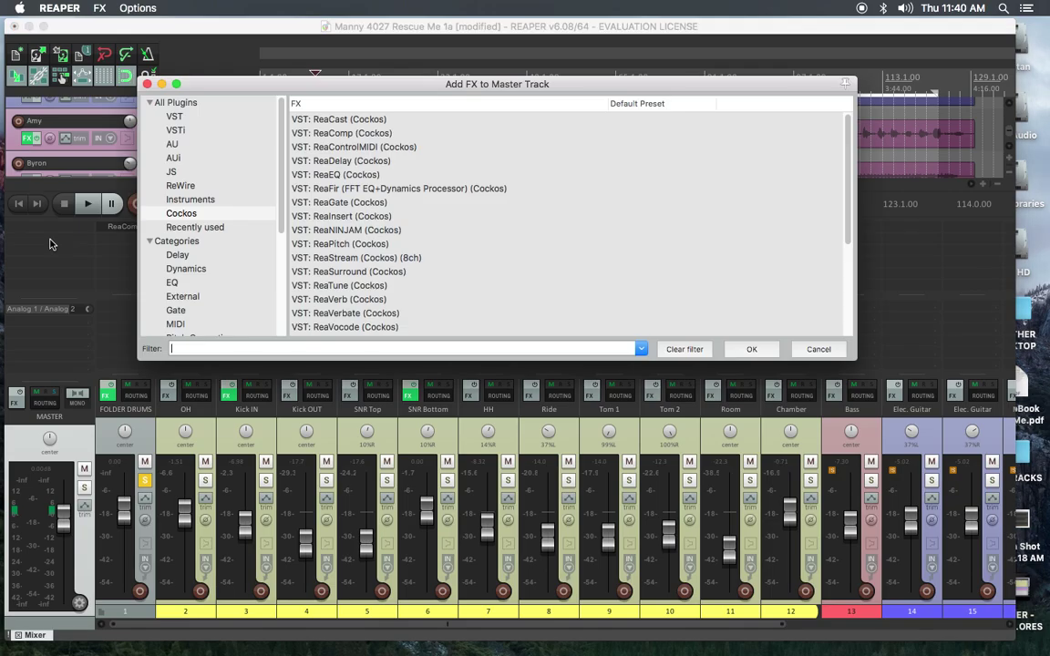
{"action": "double_click", "coordinate": [336, 133]}
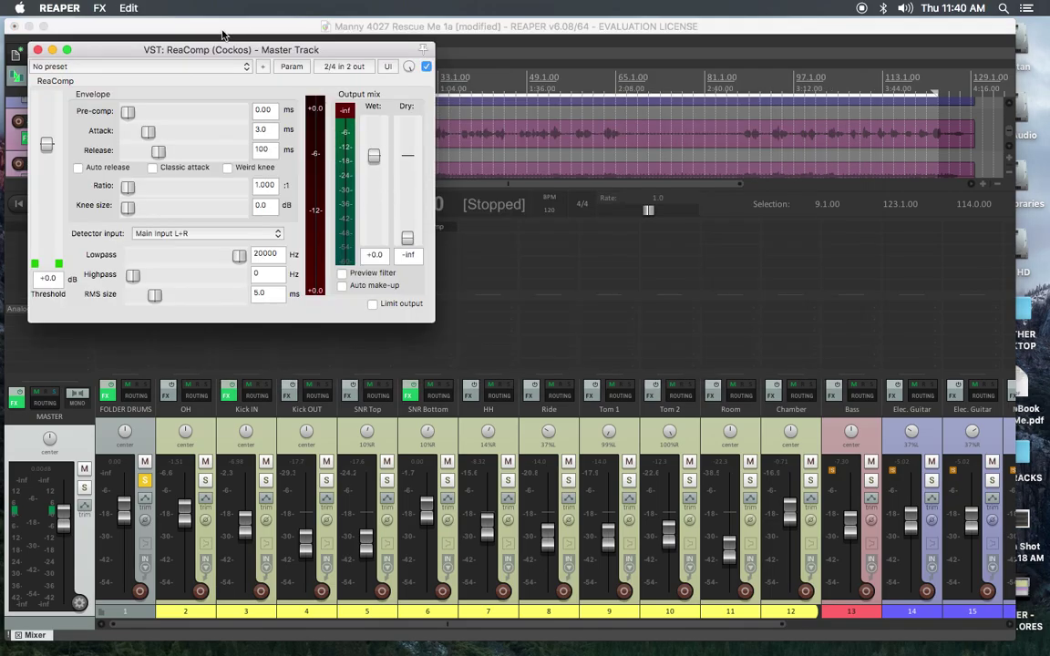
{"action": "left_click_drag", "start_coordinate": [199, 52], "coordinate": [589, 133]}
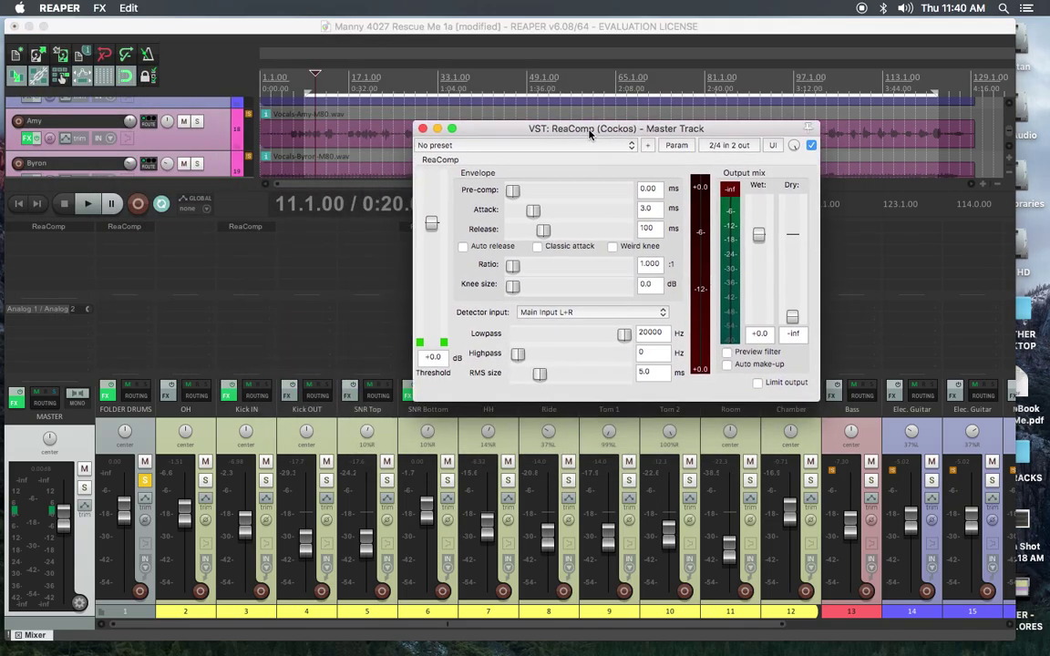
{"action": "left_click", "coordinate": [496, 146]}
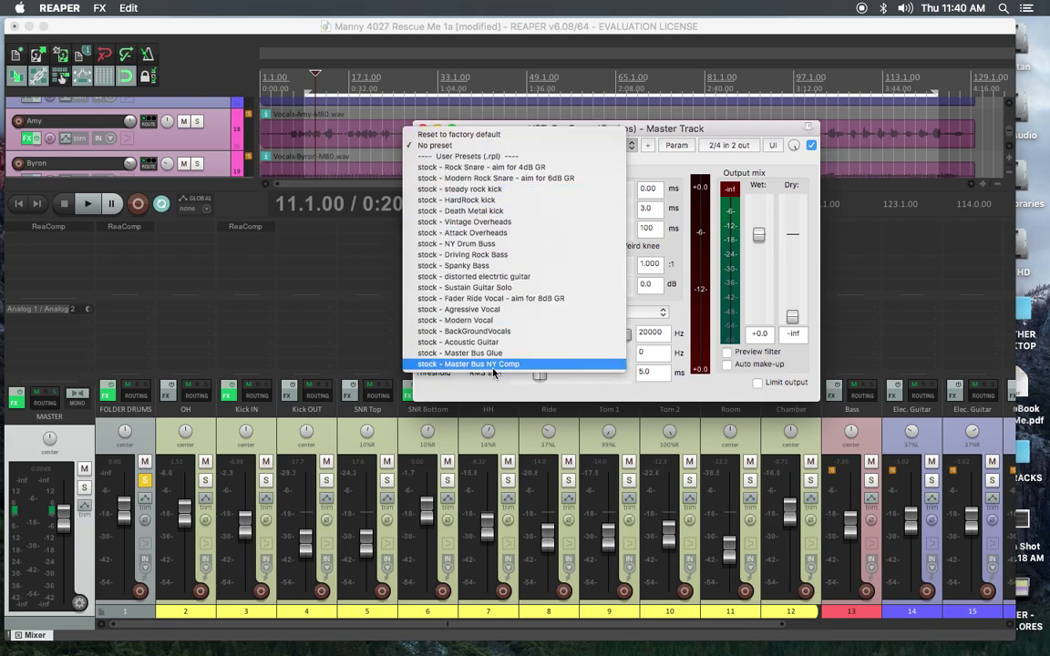
{"action": "left_click", "coordinate": [483, 221]}
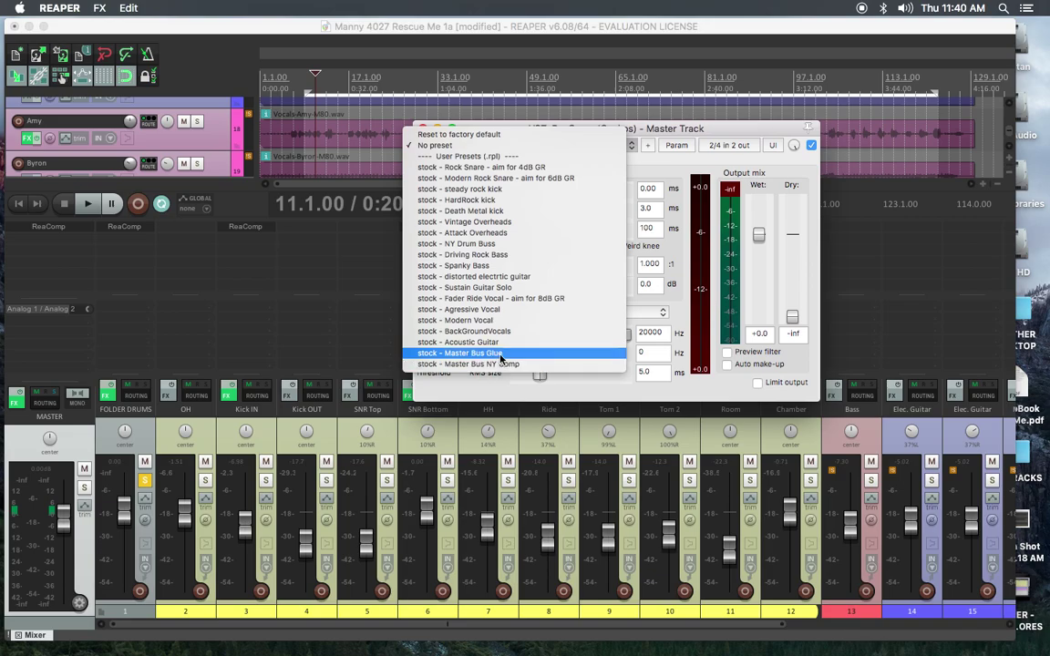
{"action": "left_click", "coordinate": [464, 354]}
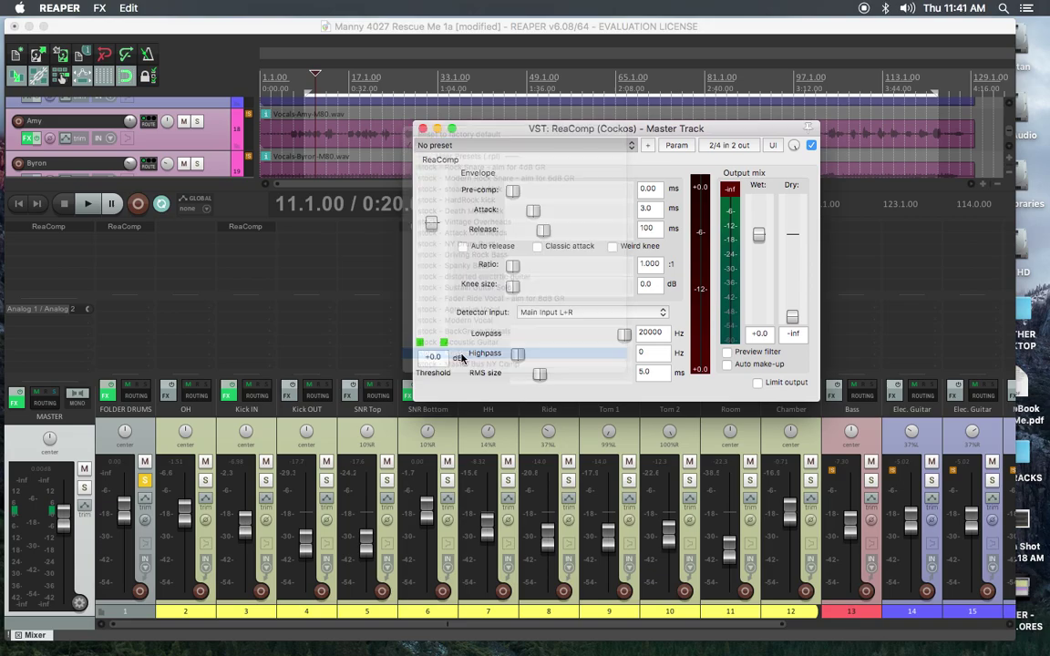
Start playback, lower the master compressor's threshold to about -19.4 dB, and unsolo FOLDER DRUMS to hear the full mix
{"action": "key", "text": "space"}
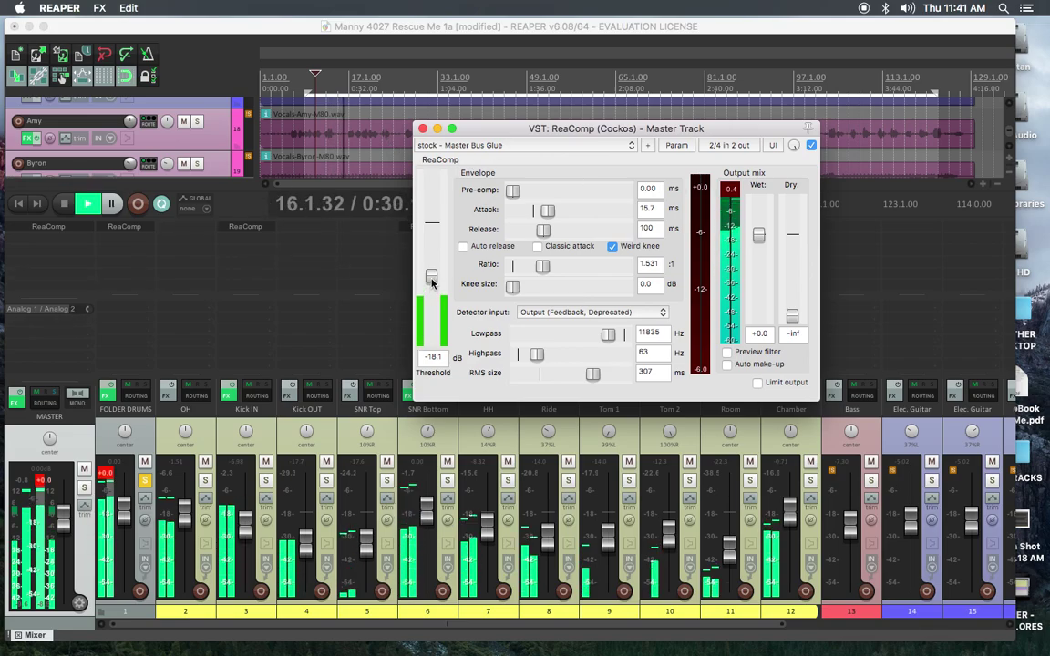
{"action": "left_click_drag", "start_coordinate": [431, 278], "coordinate": [432, 283]}
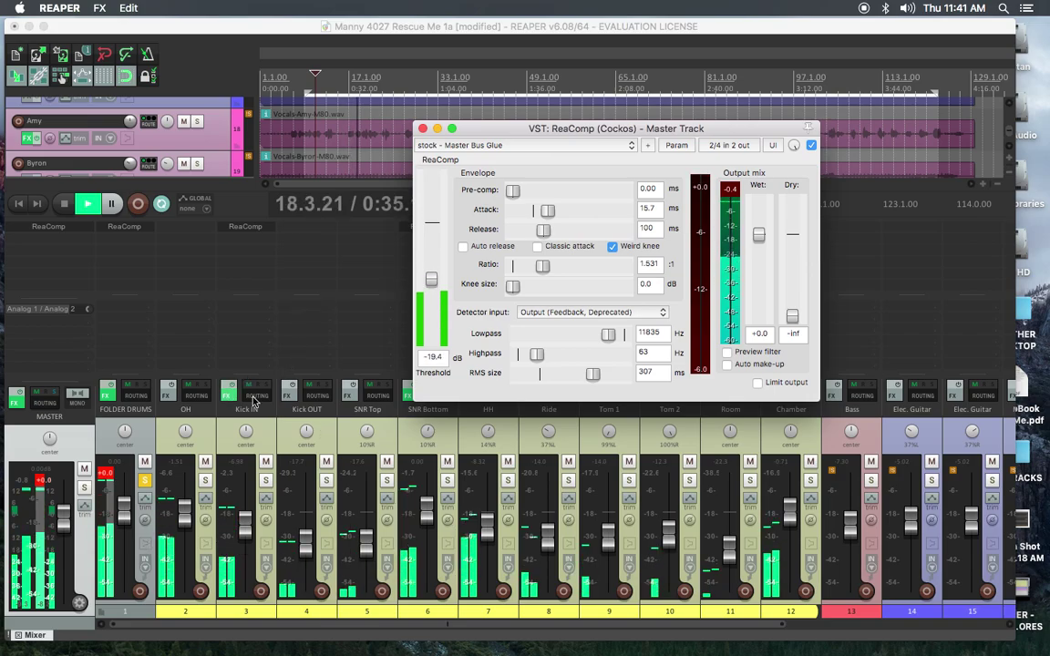
{"action": "left_click", "coordinate": [145, 482]}
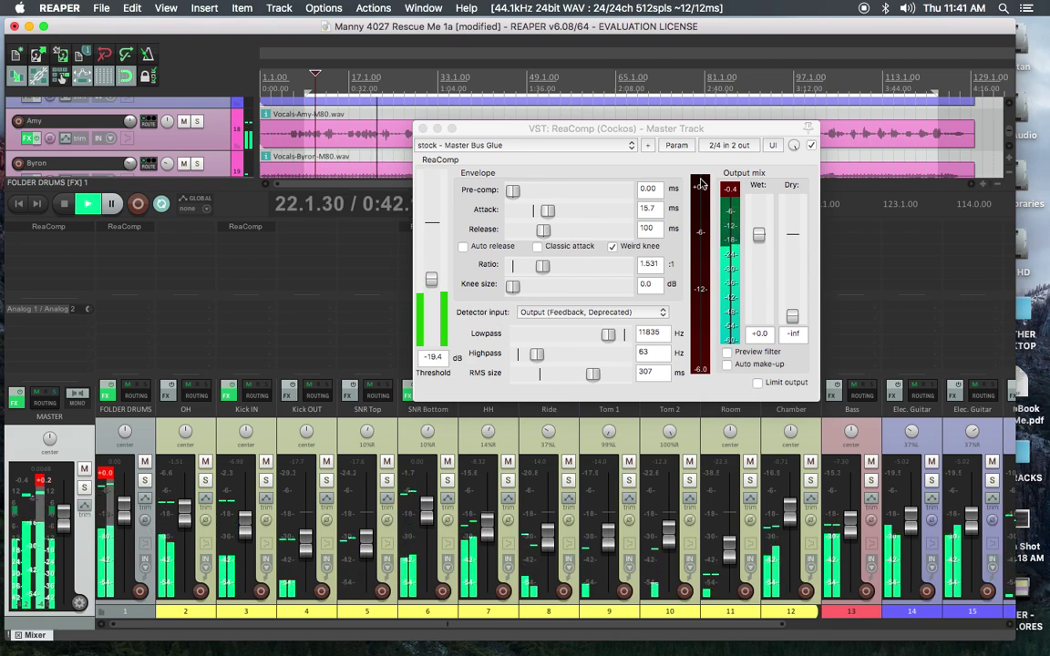
Enable Auto make-up on the master compressor, lower its threshold to about -23.0 dB, and stop playback
{"action": "left_click", "coordinate": [728, 365]}
{"action": "left_click", "coordinate": [727, 365]}
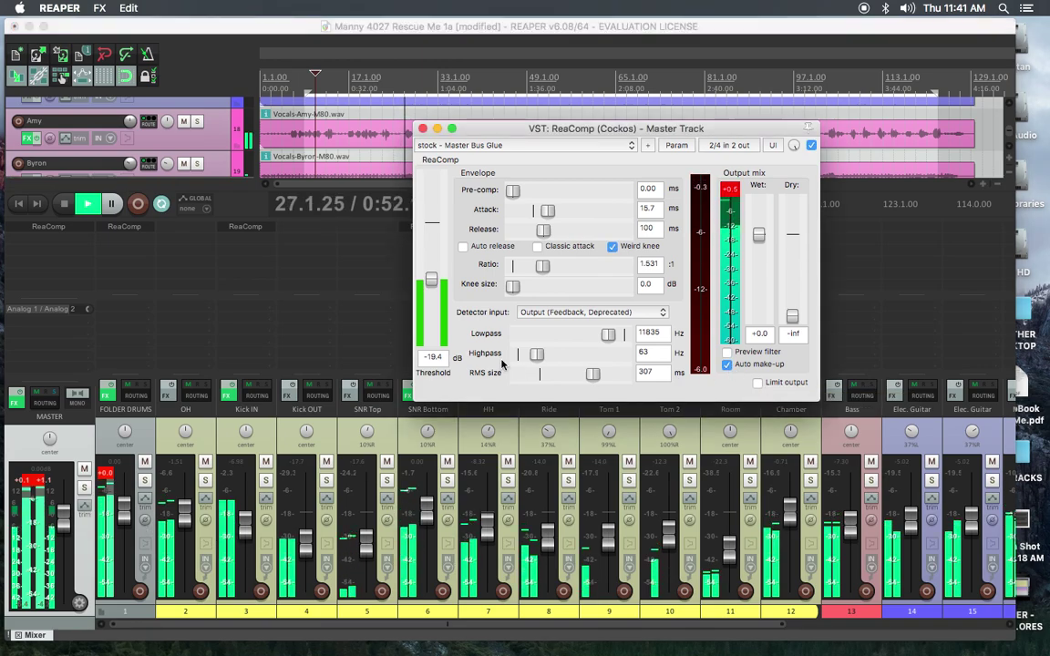
{"action": "left_click_drag", "start_coordinate": [434, 283], "coordinate": [433, 293]}
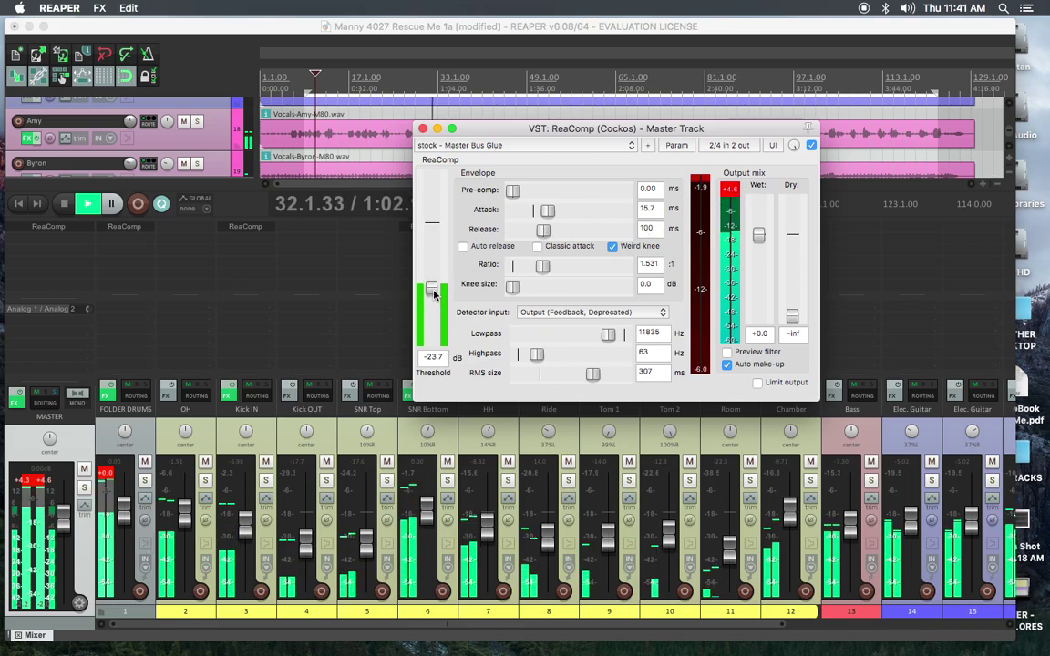
{"action": "left_click_drag", "start_coordinate": [432, 291], "coordinate": [432, 289]}
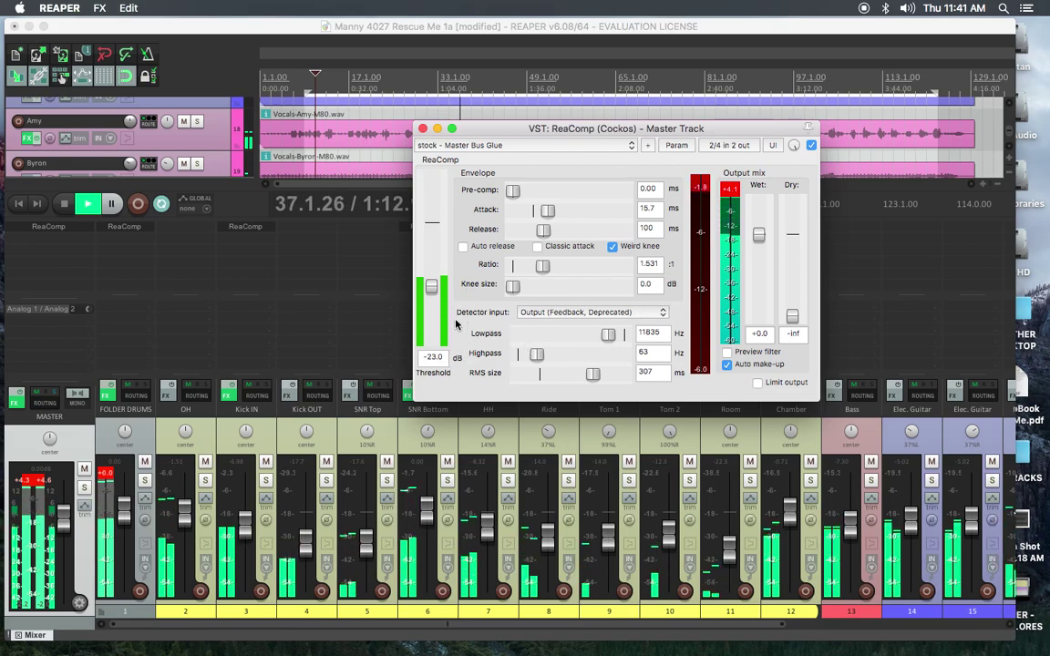
{"action": "key", "text": "space"}
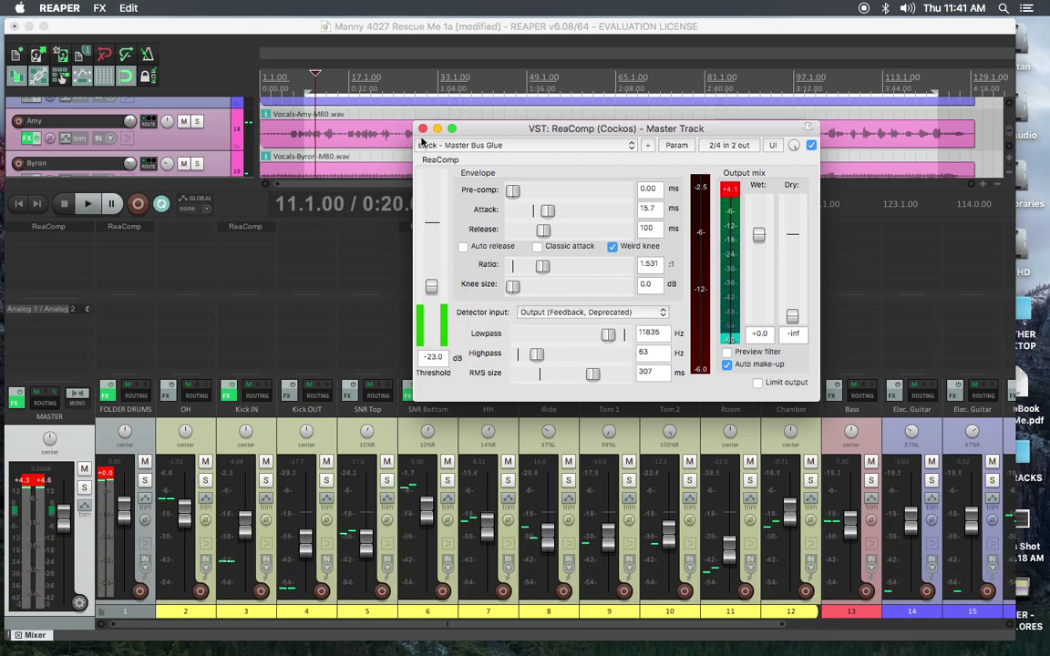
Reset the master's peak indicators and set the master ReaComp's ratio to about 1.583:1, checking it with a brief playback
{"action": "left_click", "coordinate": [422, 128]}
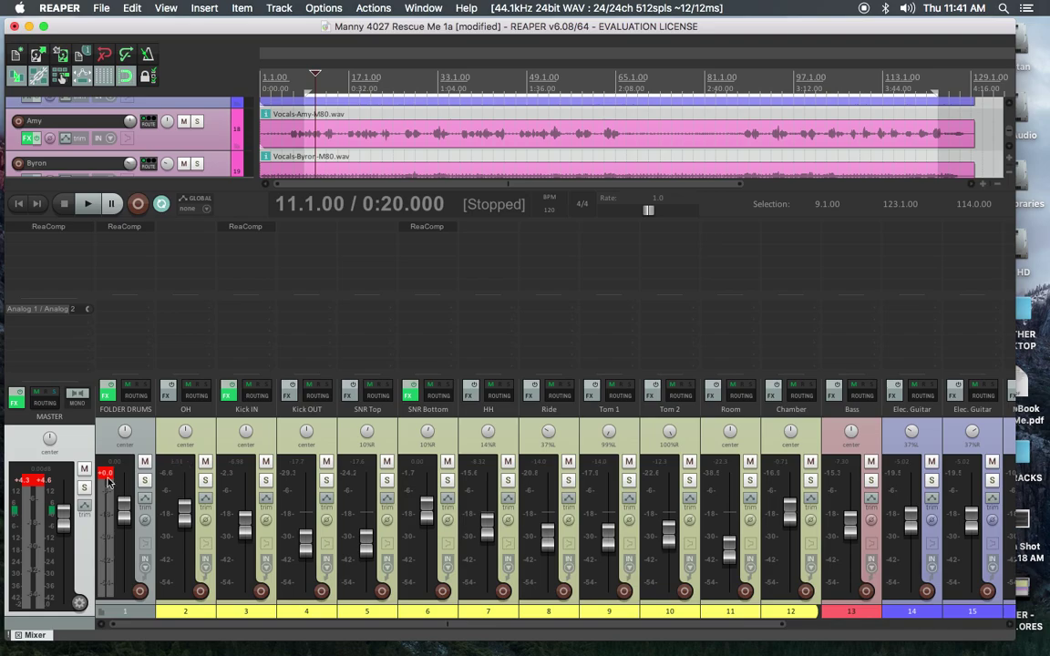
{"action": "left_click", "coordinate": [34, 481]}
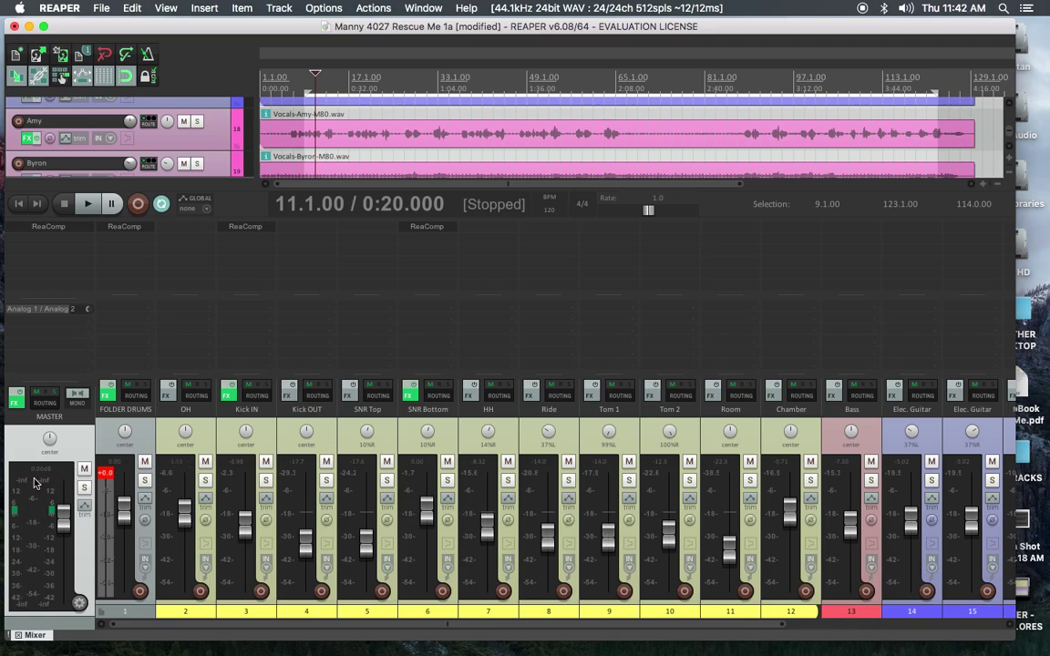
{"action": "left_click", "coordinate": [51, 228]}
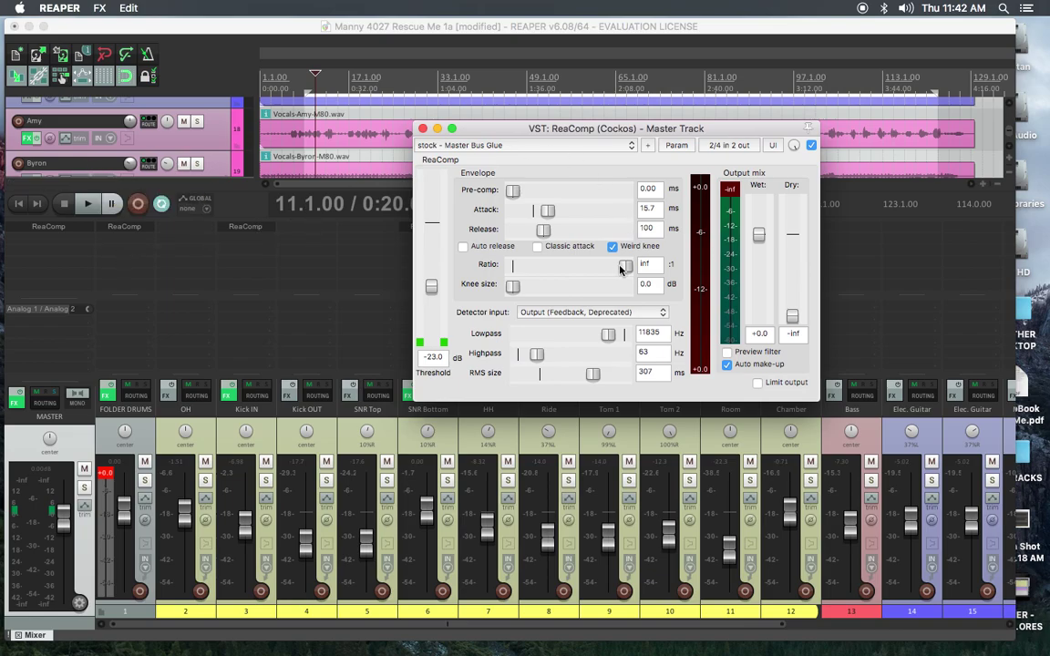
{"action": "left_click_drag", "start_coordinate": [562, 269], "coordinate": [540, 266]}
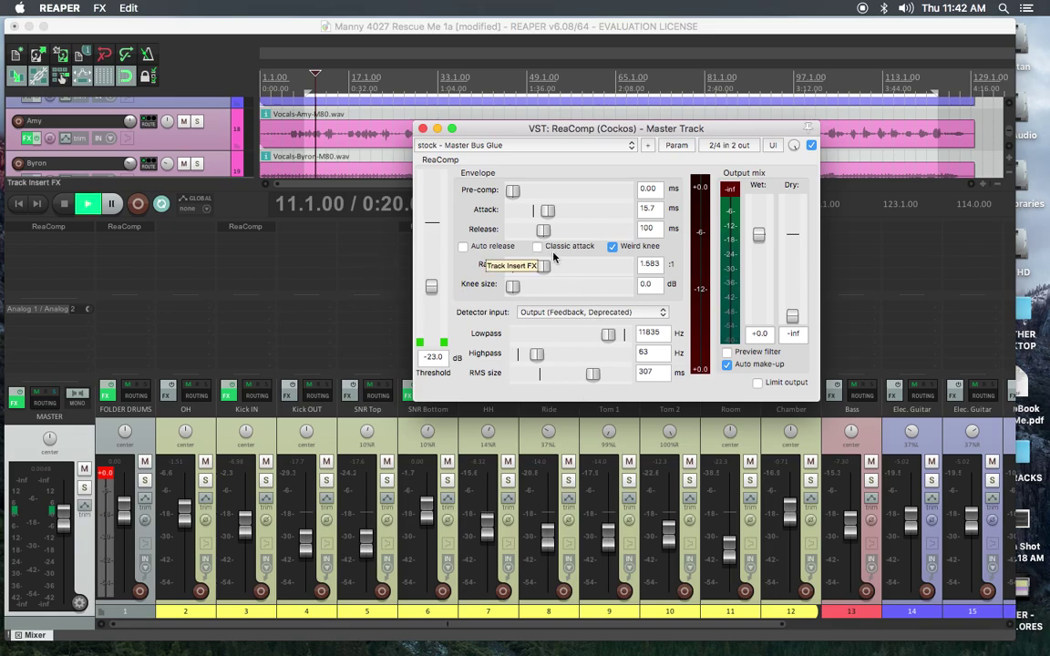
{"action": "key", "text": "space"}
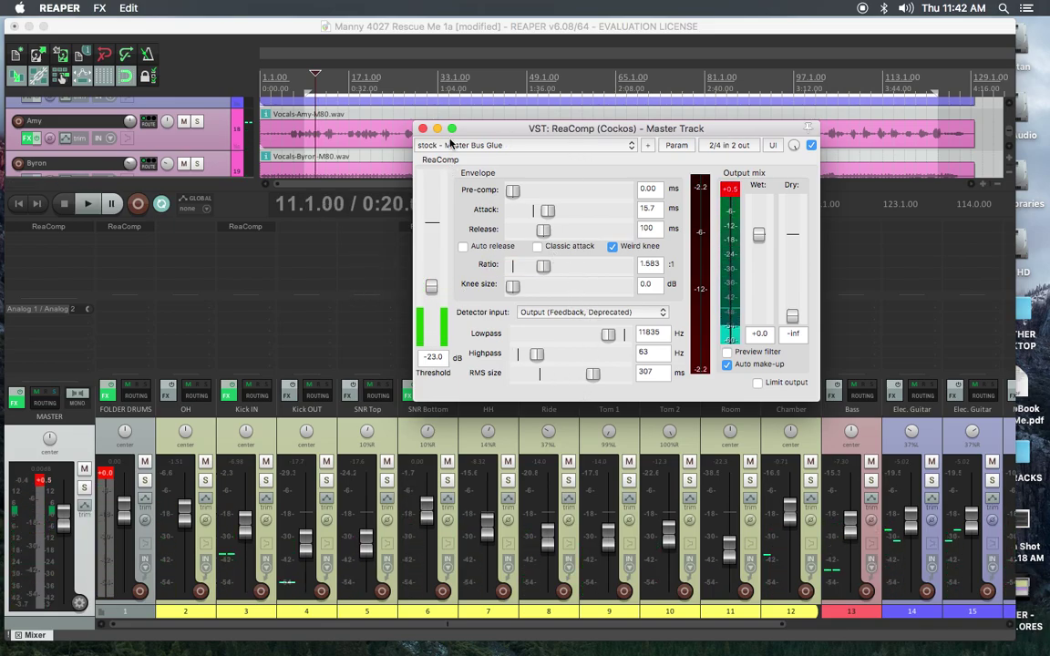
{"action": "left_click", "coordinate": [423, 129]}
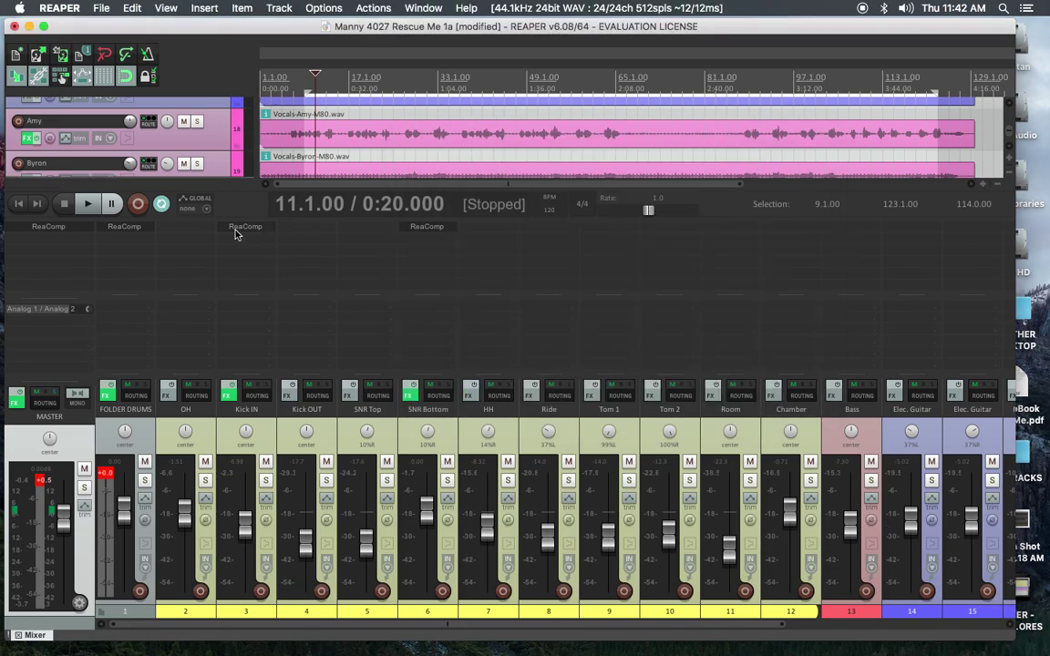
Add the JS: Master Limiter effect to the master track after its compressor, filtering the JS plug-ins for "LIM"
{"action": "double_click", "coordinate": [47, 242]}
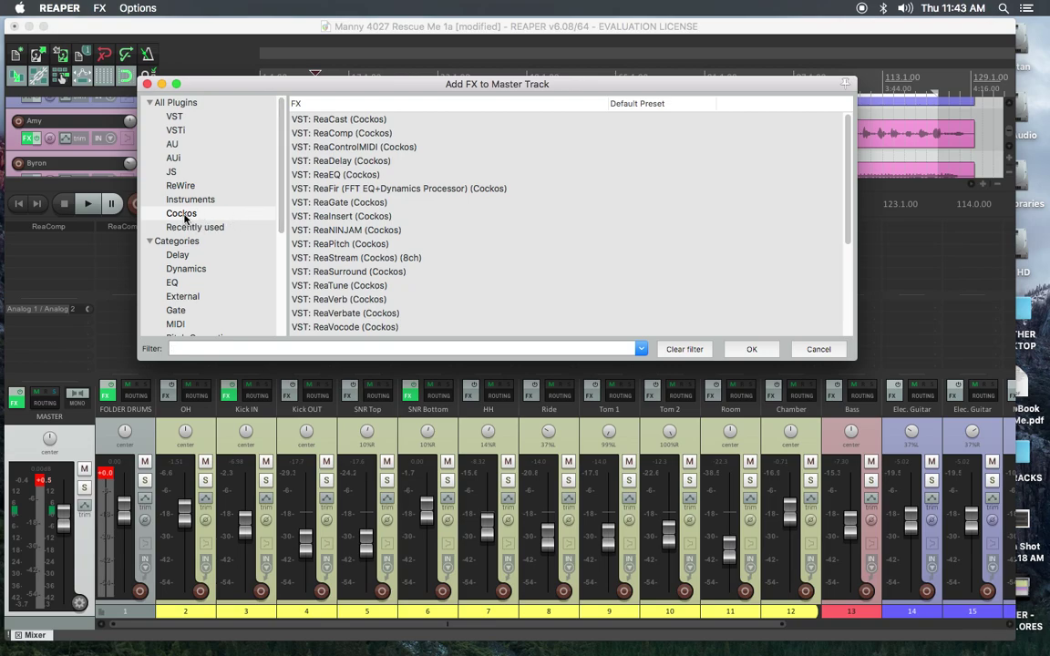
{"action": "left_click", "coordinate": [173, 174]}
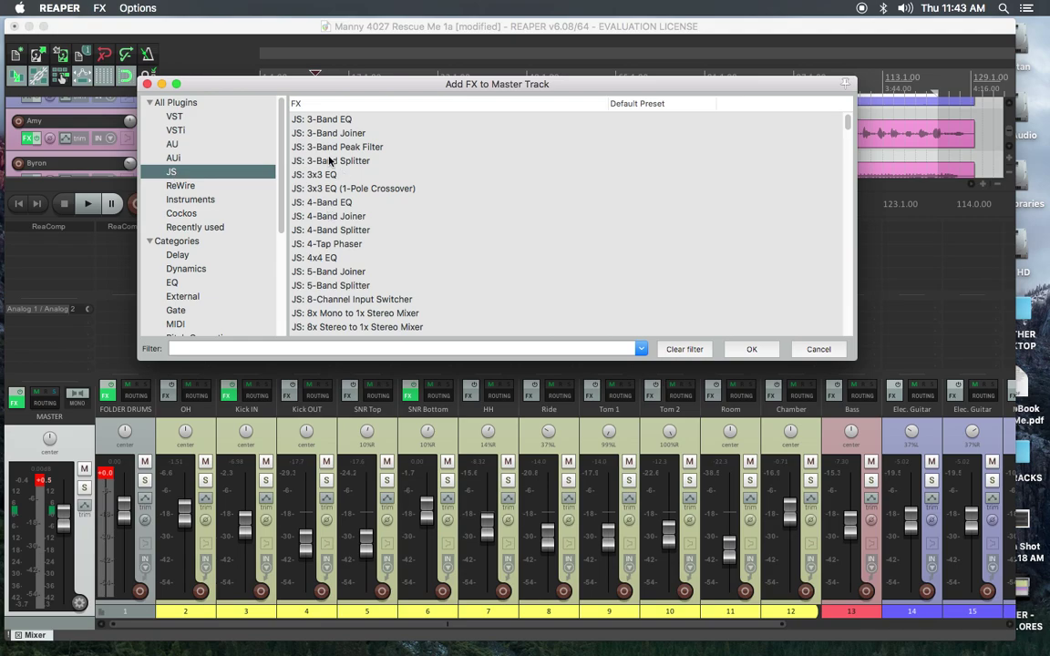
{"action": "left_click", "coordinate": [182, 347]}
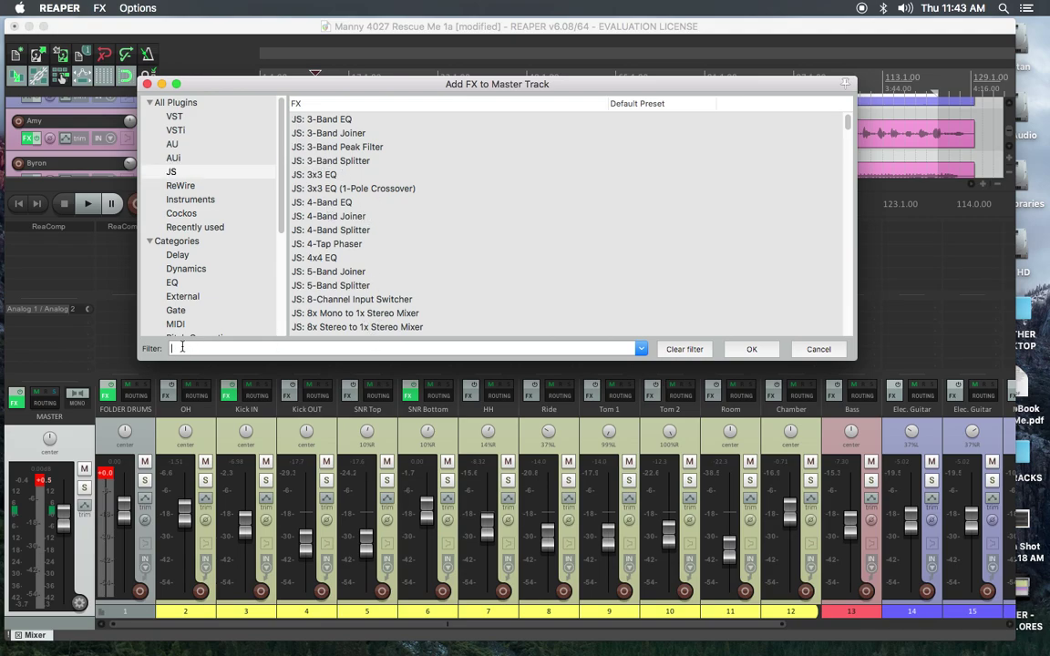
{"action": "type", "text": "LIM"}
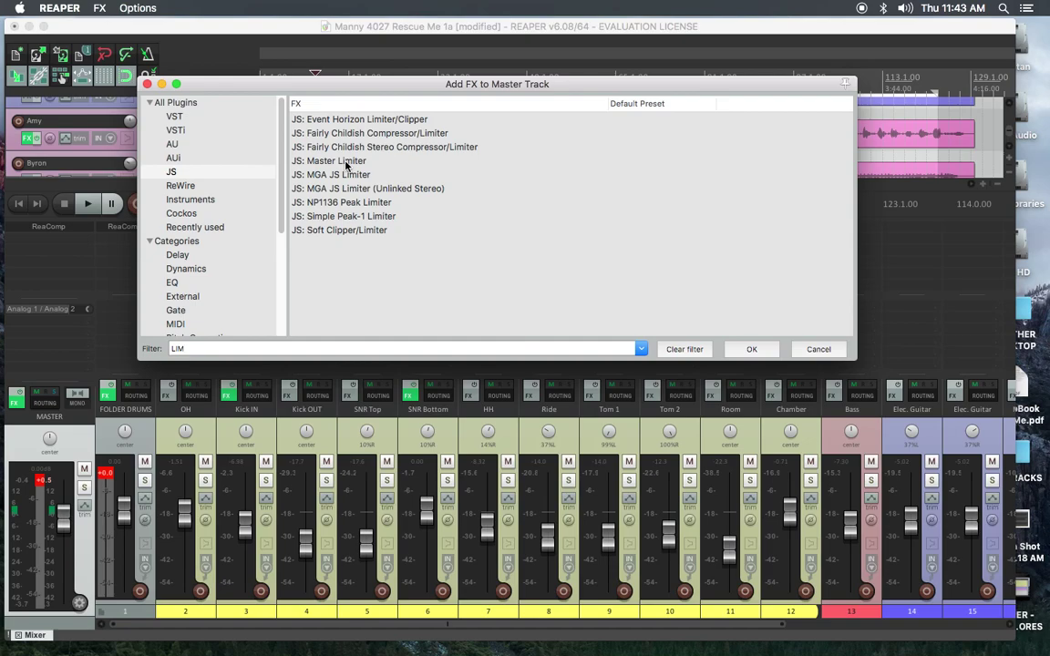
{"action": "left_click", "coordinate": [177, 175]}
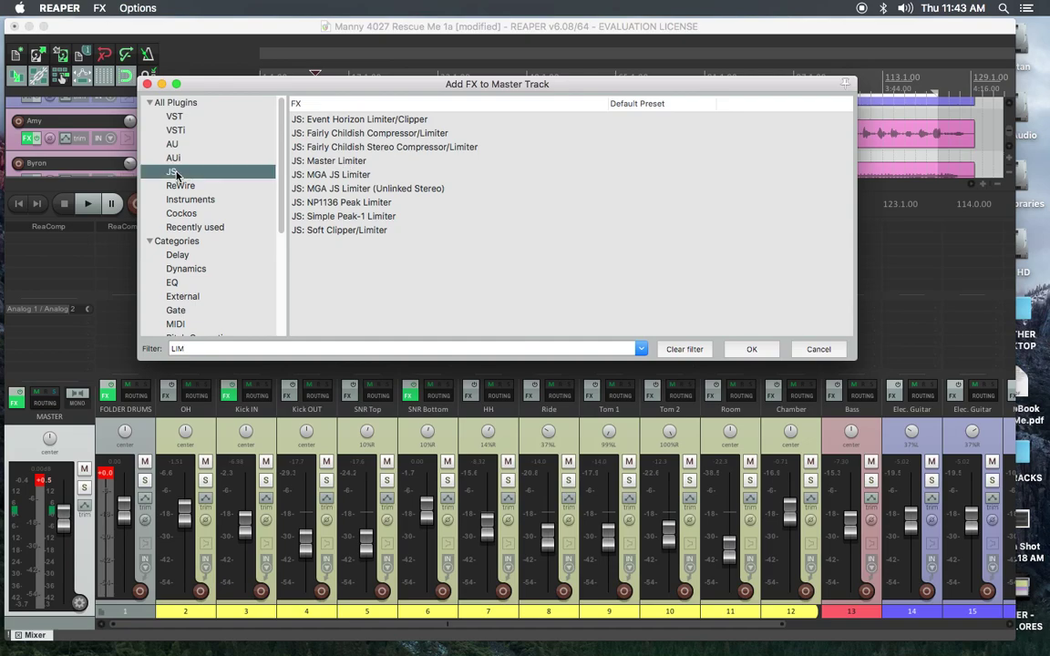
{"action": "double_click", "coordinate": [175, 349]}
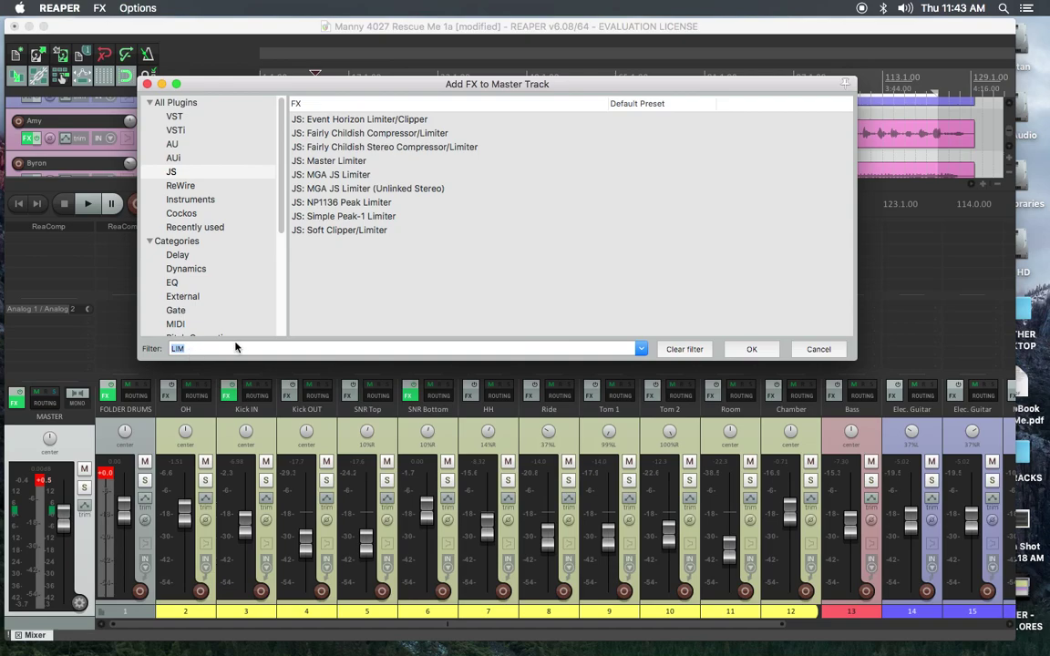
{"action": "left_click", "coordinate": [326, 162]}
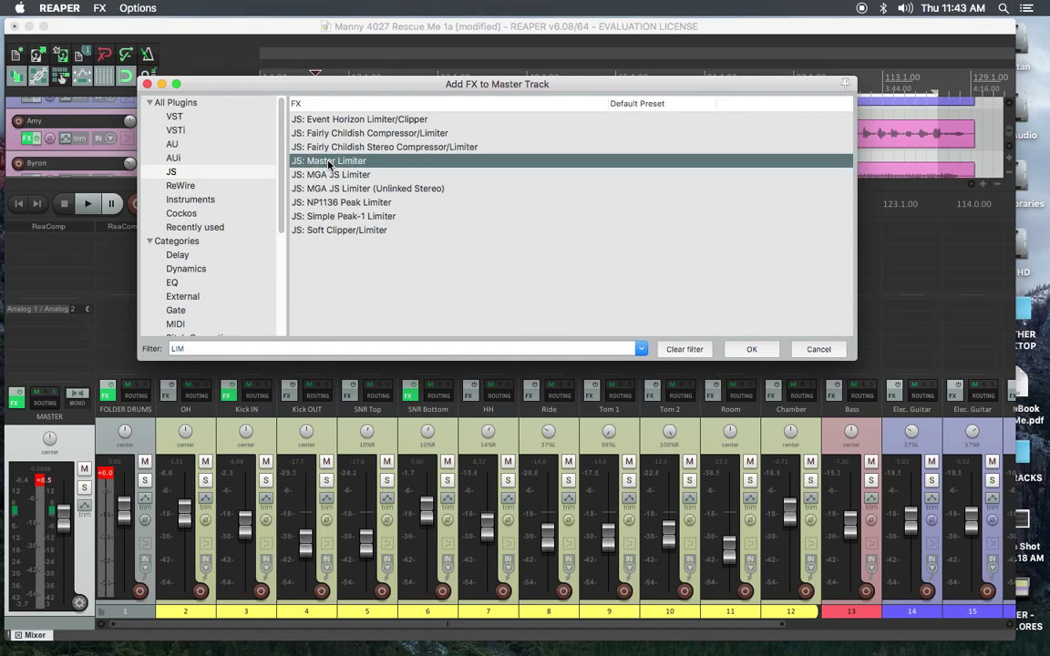
{"action": "double_click", "coordinate": [329, 163]}
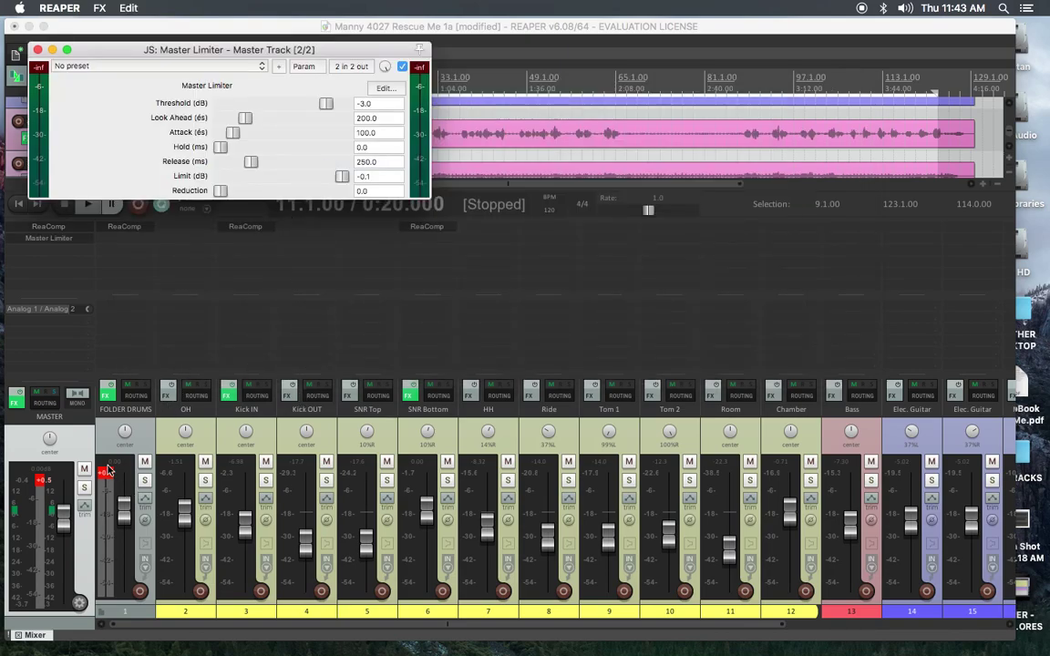
Reset the FOLDER DRUMS peak indicator, move the limiter window toward the middle of the screen, and start playback
{"action": "left_click", "coordinate": [106, 475]}
{"action": "left_click_drag", "start_coordinate": [256, 50], "coordinate": [526, 151]}
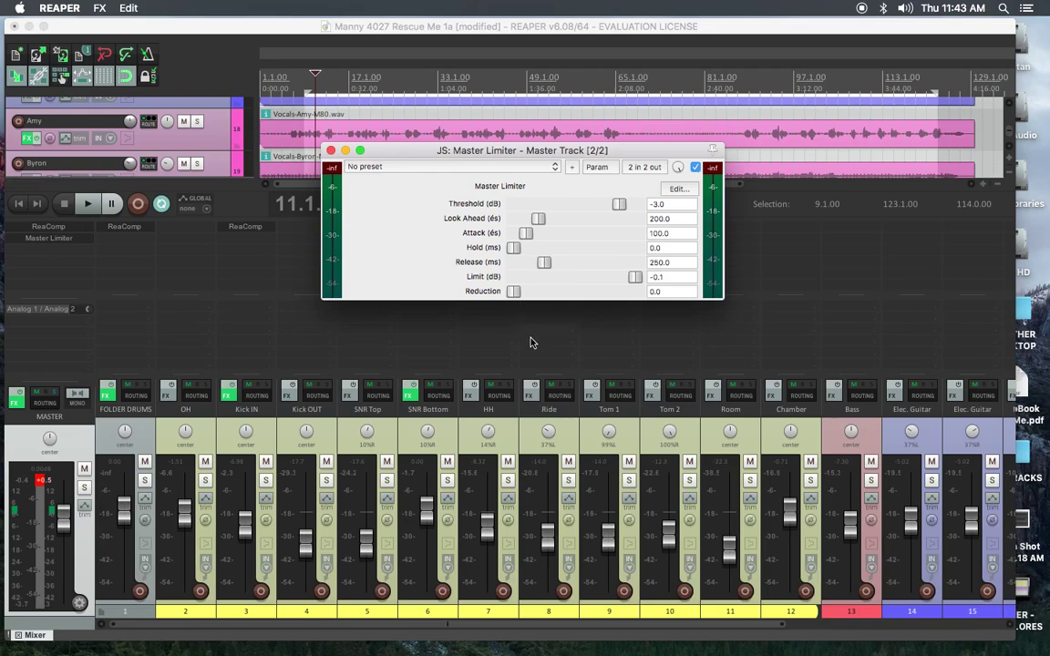
{"action": "left_click_drag", "start_coordinate": [463, 161], "coordinate": [454, 171]}
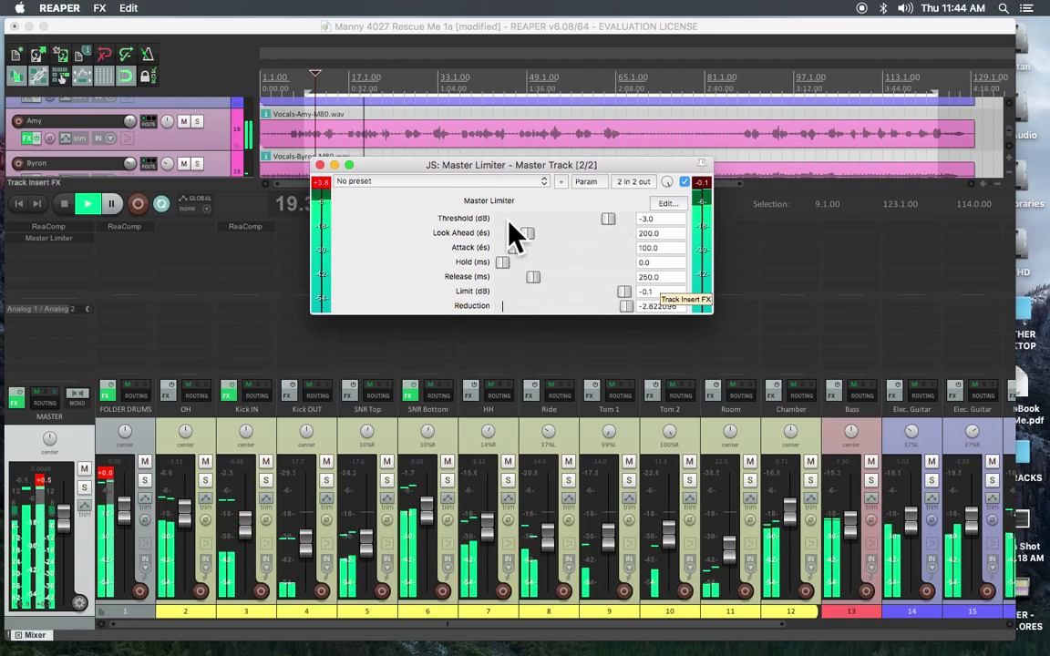
Try Master Limiter thresholds of -0.1, -1.3 and -0.6 dB during playback, briefly bypassing the limiter to compare
{"action": "left_click_drag", "start_coordinate": [608, 218], "coordinate": [634, 222]}
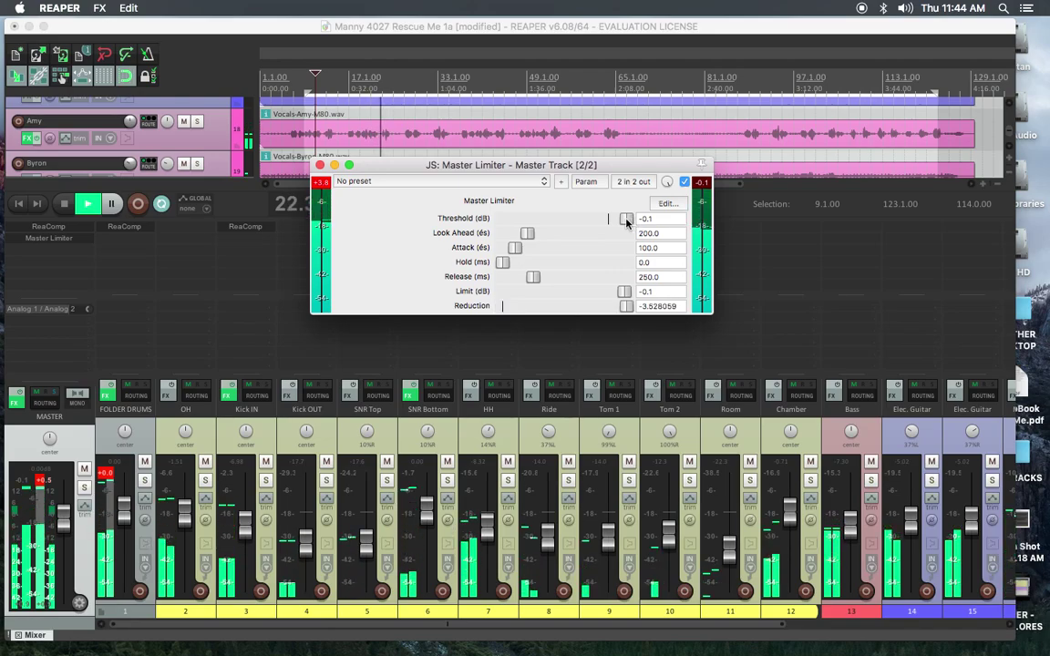
{"action": "double_click", "coordinate": [627, 220]}
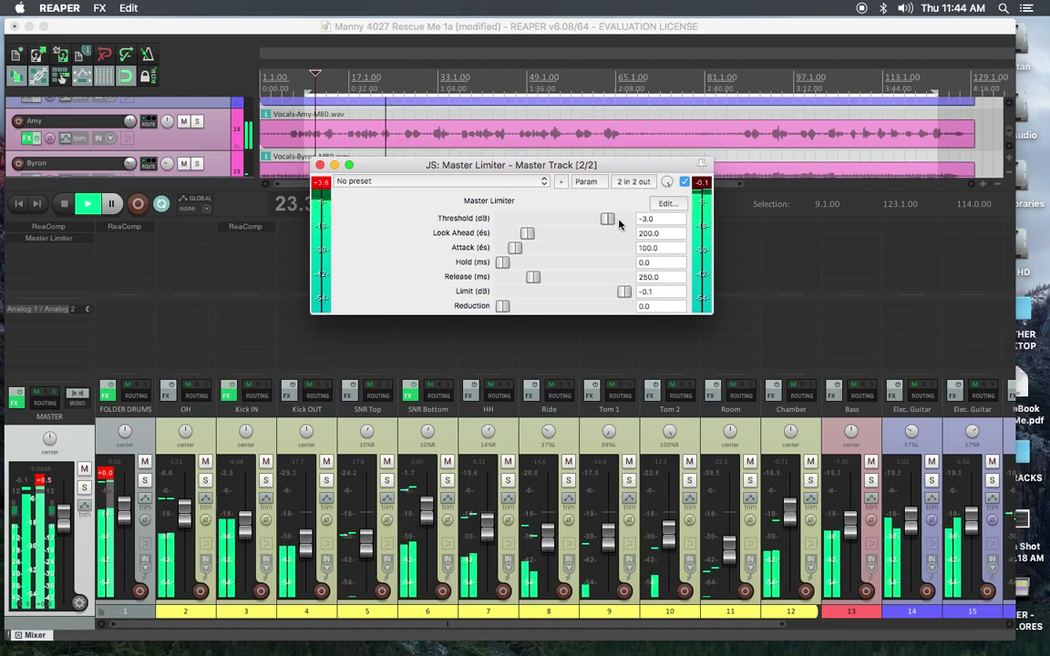
{"action": "left_click_drag", "start_coordinate": [610, 220], "coordinate": [620, 221]}
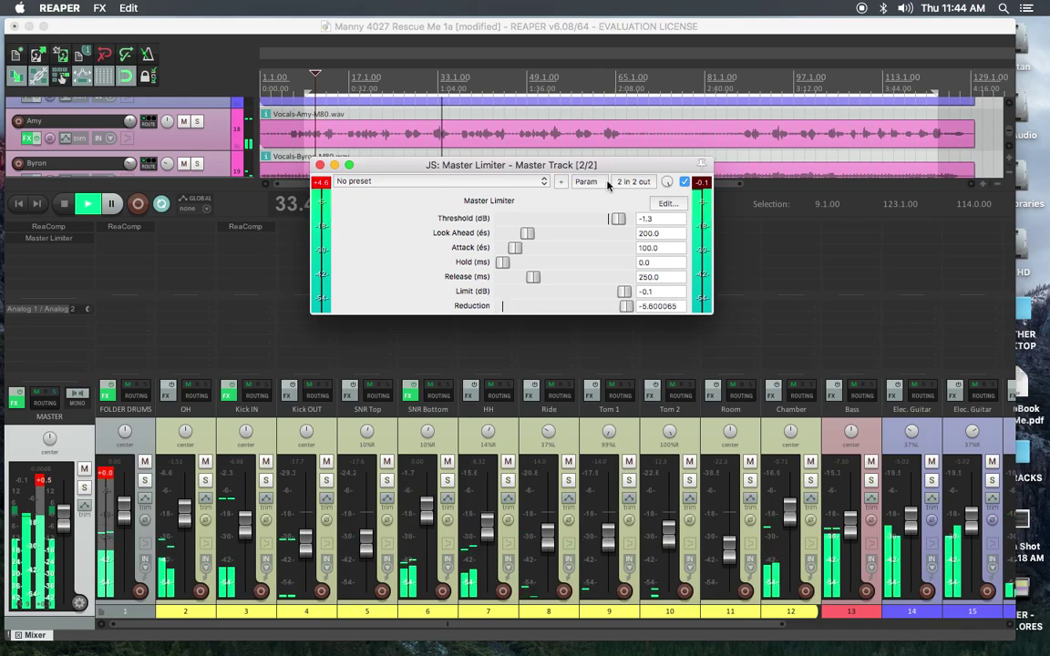
{"action": "left_click", "coordinate": [685, 183]}
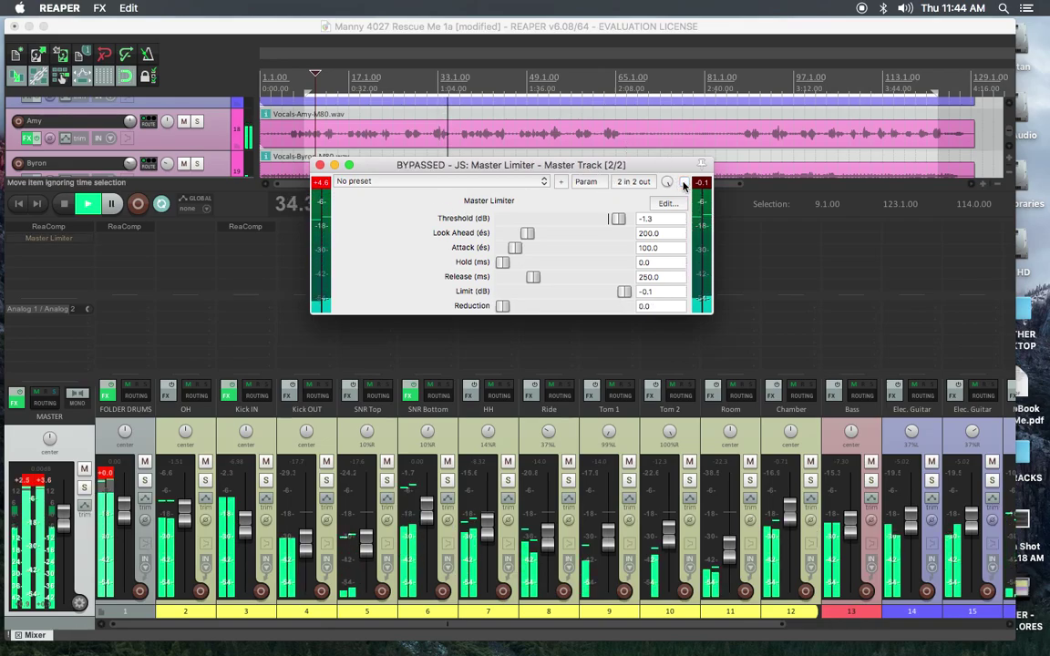
{"action": "left_click", "coordinate": [685, 182]}
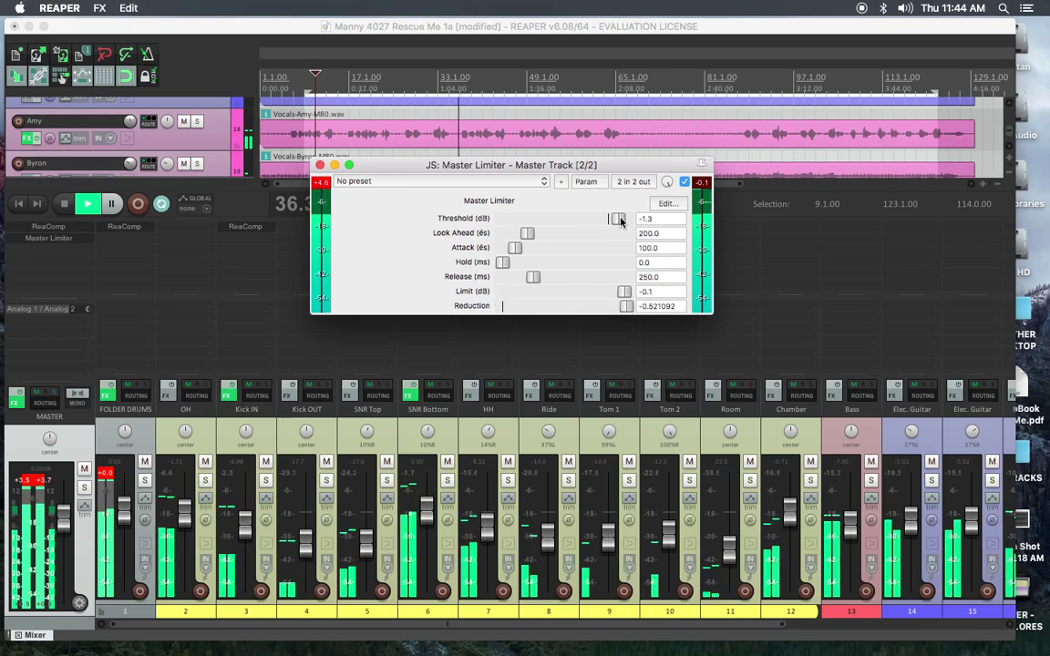
{"action": "left_click_drag", "start_coordinate": [619, 221], "coordinate": [624, 222]}
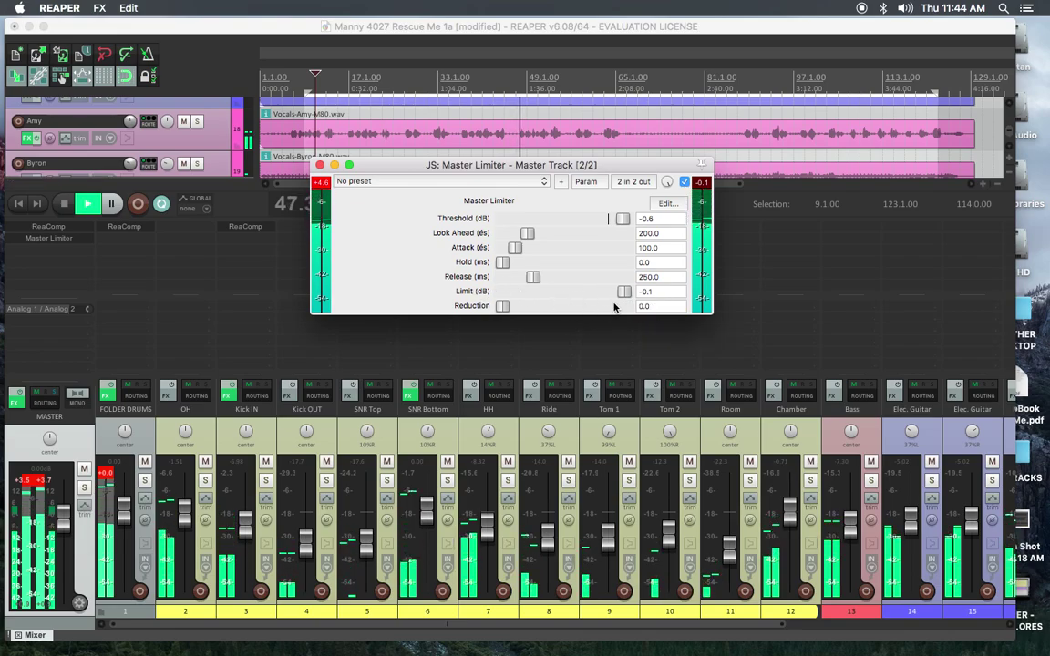
Set the Master Limiter's limit to -0.35 dB and its threshold to -3.0 dB, reset its input peak, and close it
{"action": "left_click_drag", "start_coordinate": [626, 294], "coordinate": [620, 295]}
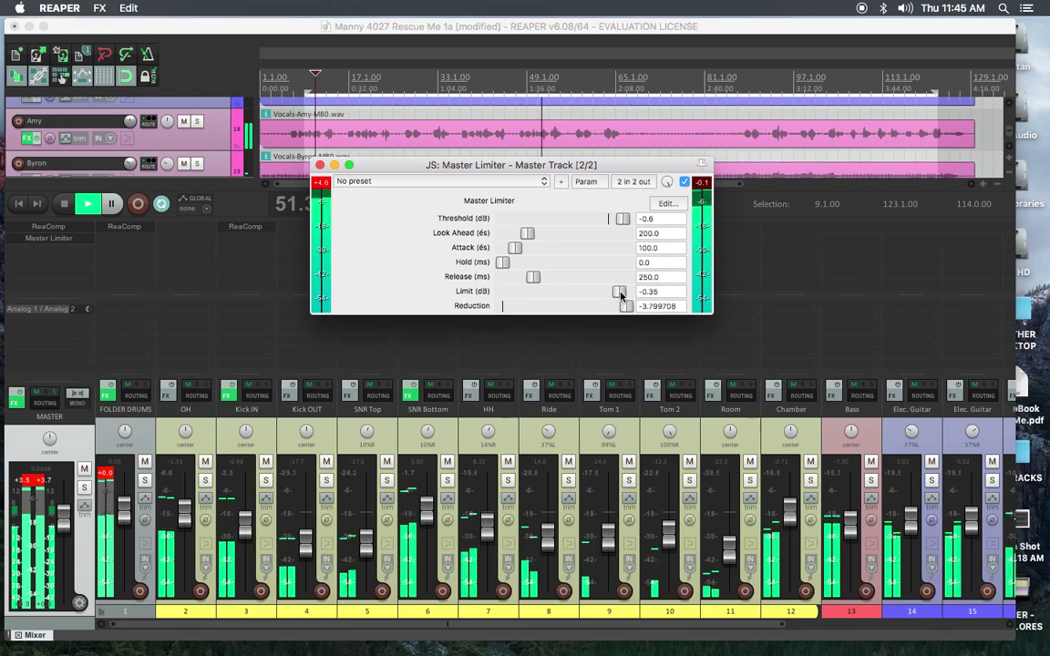
{"action": "mouse_move", "coordinate": [619, 220]}
{"action": "left_mouse_down"}
{"action": "mouse_move", "coordinate": [591, 219]}
{"action": "mouse_move", "coordinate": [600, 218]}
{"action": "left_mouse_up"}
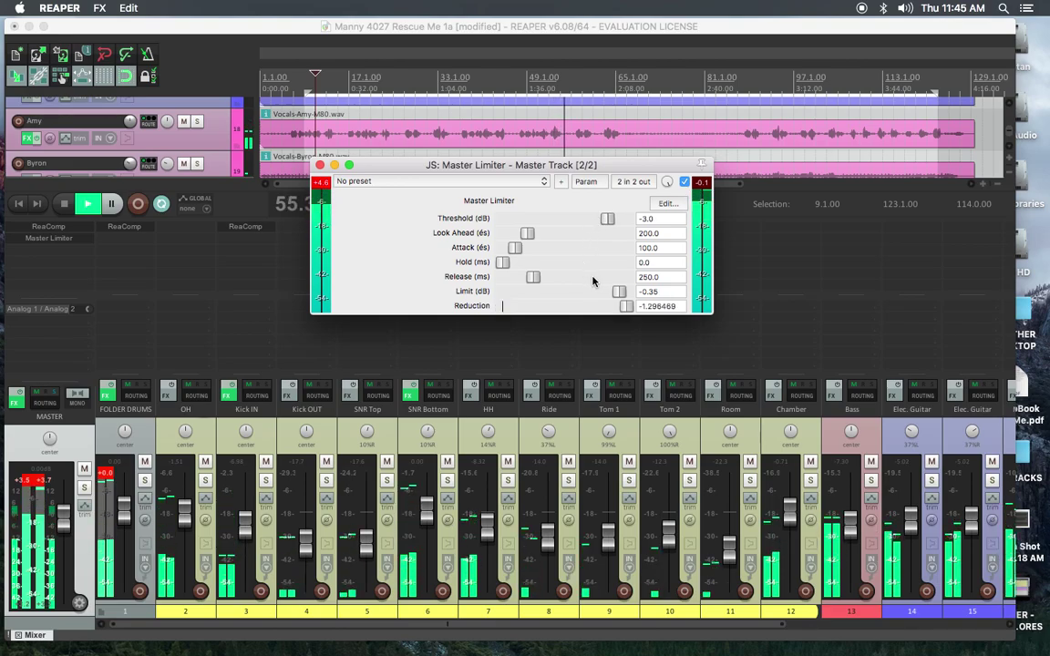
{"action": "left_click", "coordinate": [320, 183]}
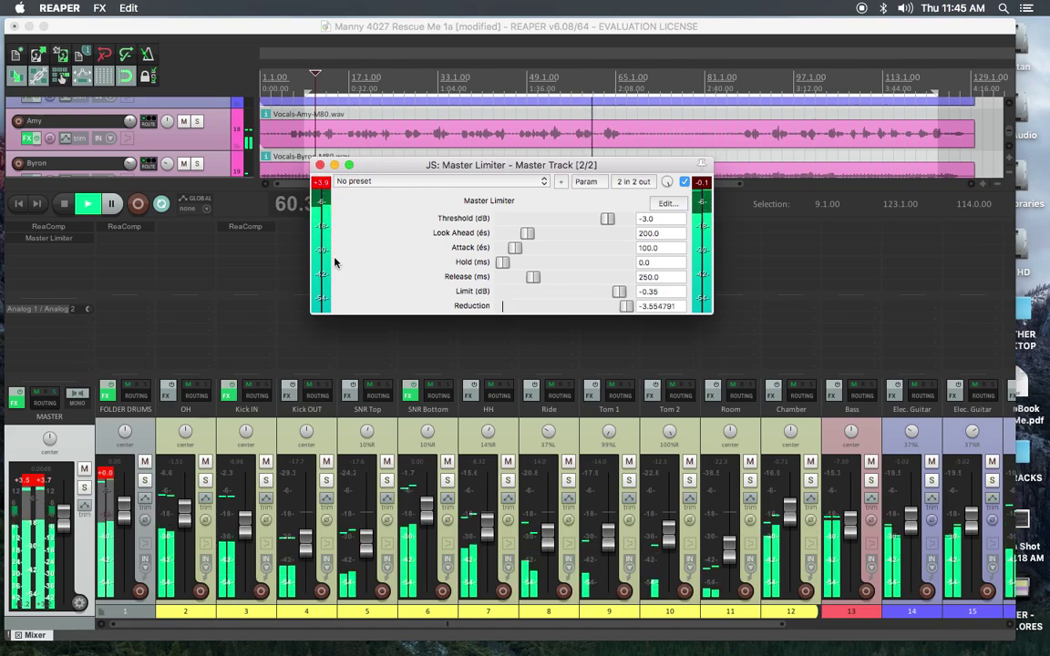
{"action": "left_click", "coordinate": [320, 165]}
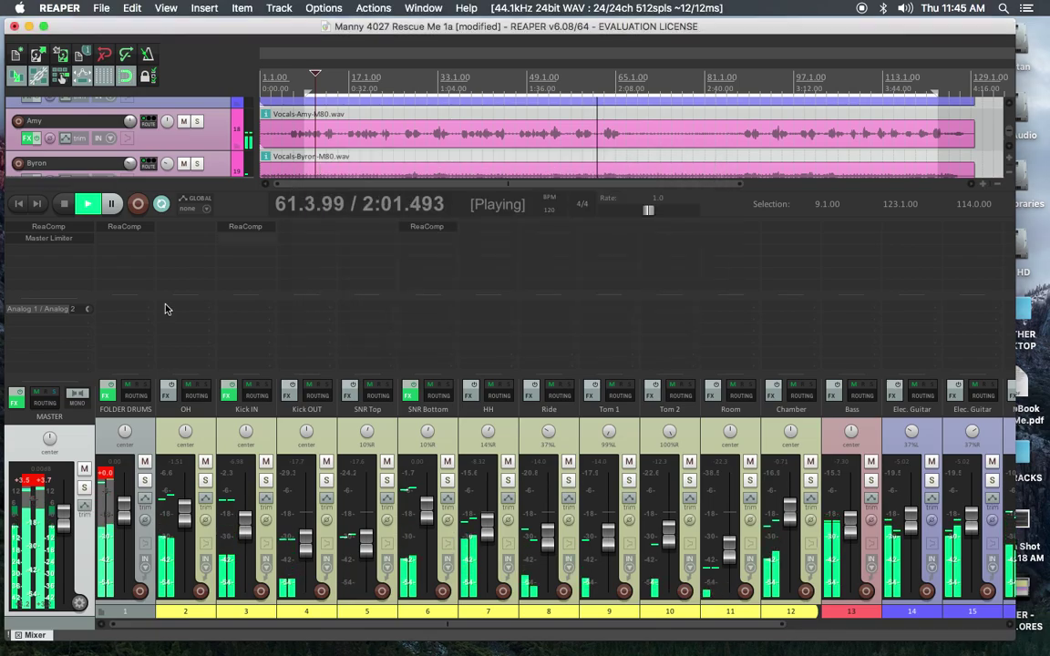
Lower the FOLDER DRUMS fader to about -3.09 dB, reset the master and folder peak indicators, and stop playback
{"action": "left_click", "coordinate": [48, 497]}
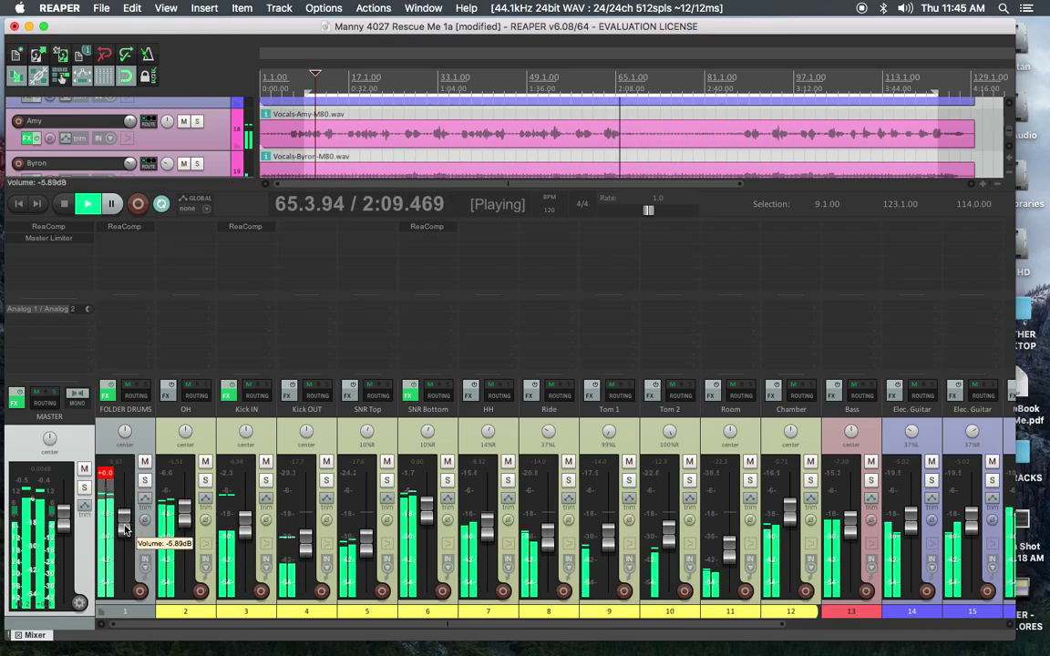
{"action": "left_click", "coordinate": [111, 477]}
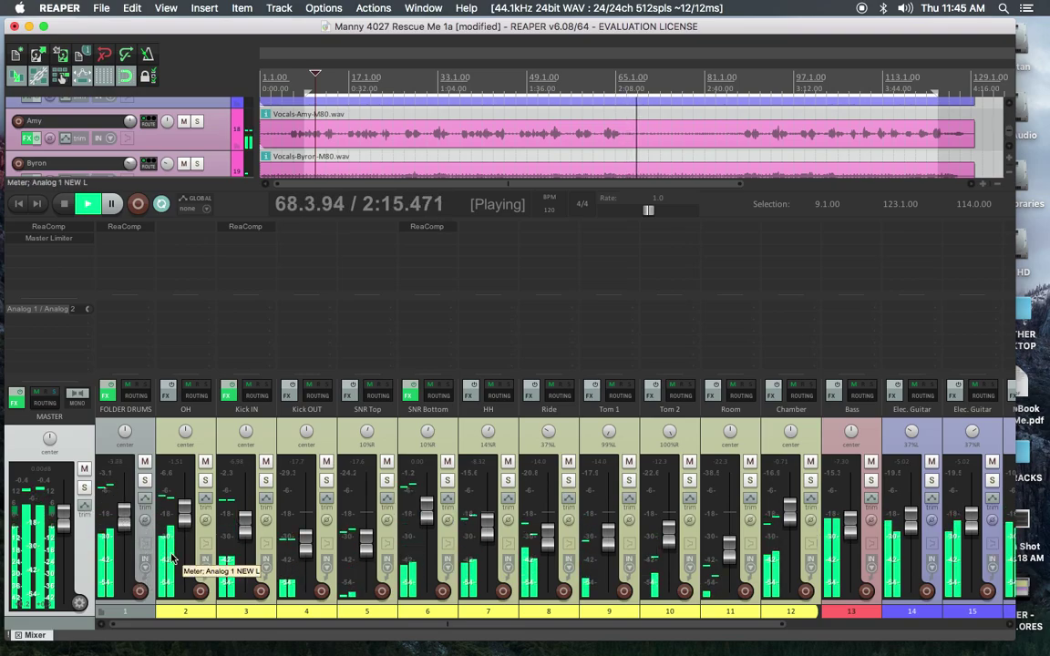
{"action": "key", "text": "space"}
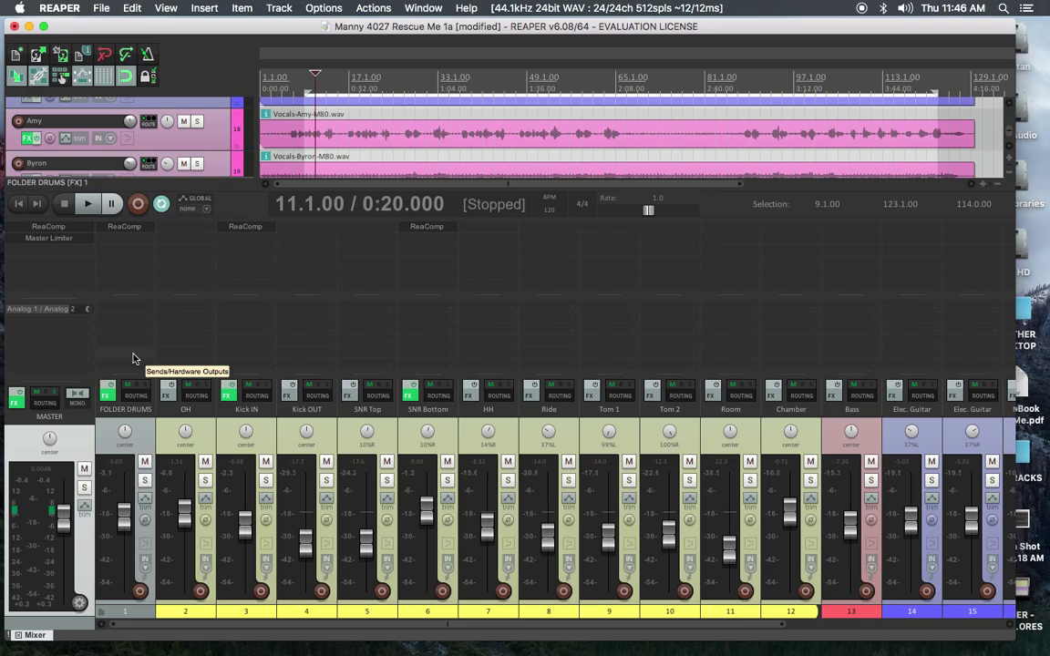
{"action": "left_click", "coordinate": [100, 12]}
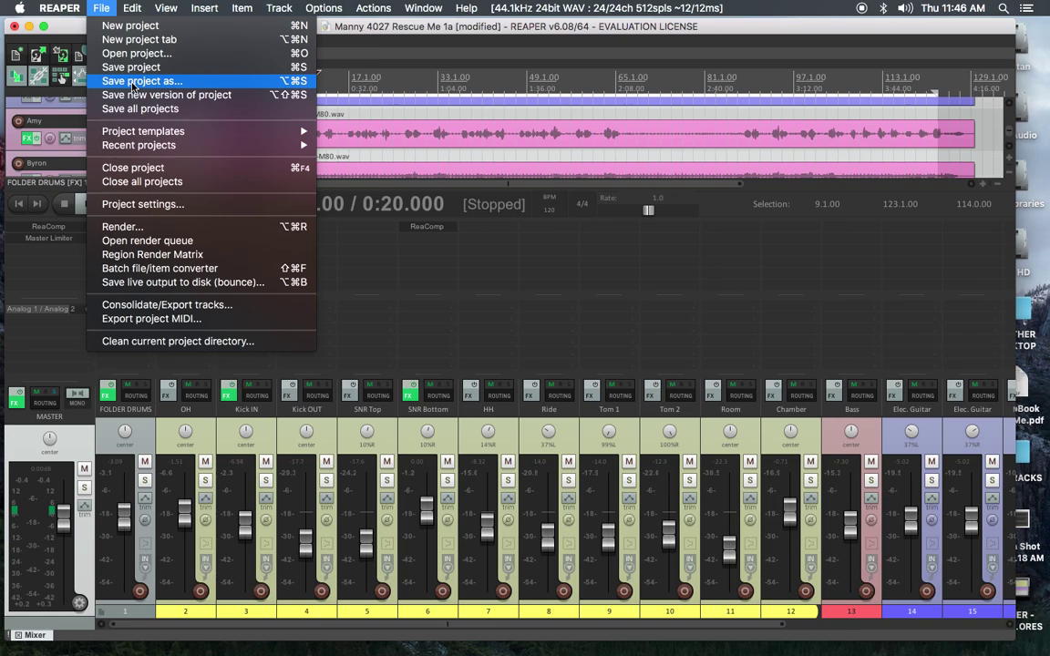
{"action": "left_click", "coordinate": [100, 8]}
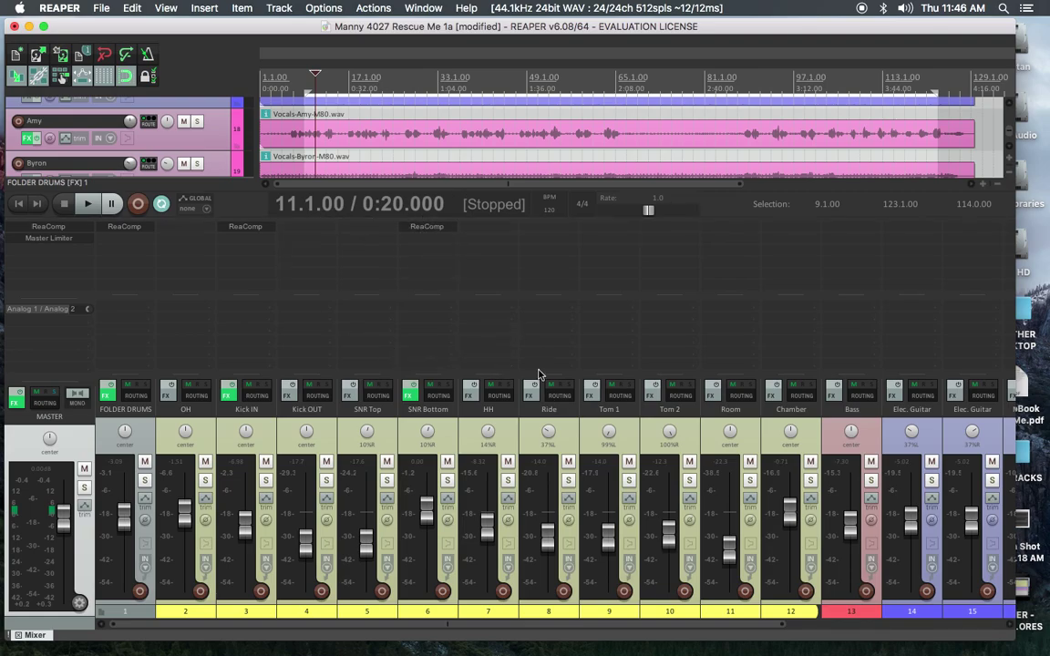
Start playback and re-enable the bypassed ReaComp on vocal track 18 in the mixer
{"action": "key", "text": "space"}
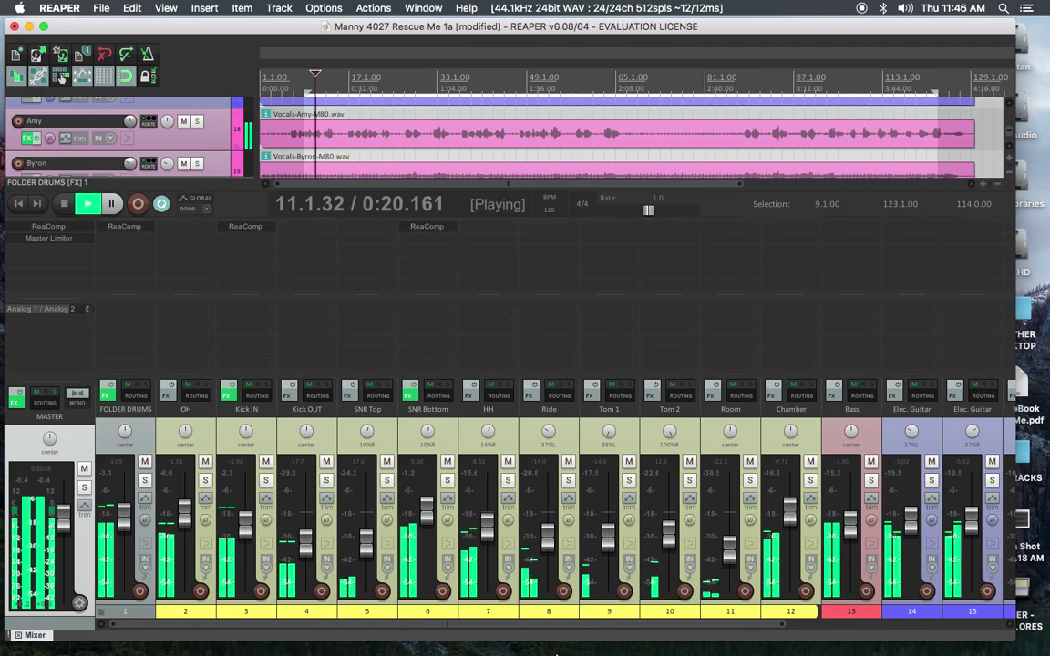
{"action": "left_click_drag", "start_coordinate": [521, 628], "coordinate": [717, 616]}
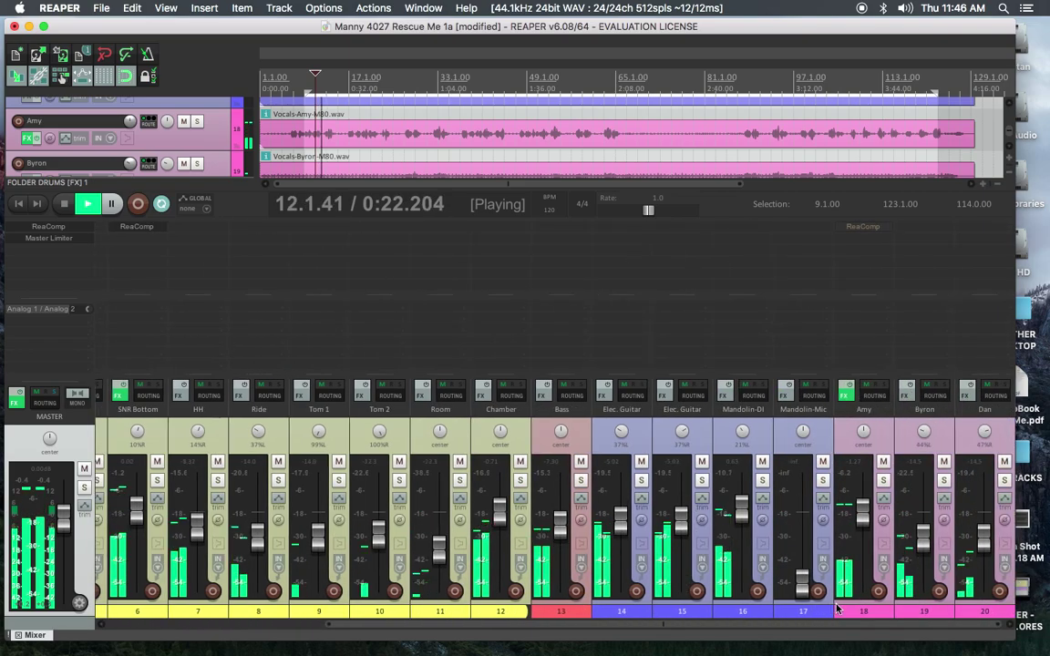
{"action": "left_click", "coordinate": [860, 228], "text": "super"}
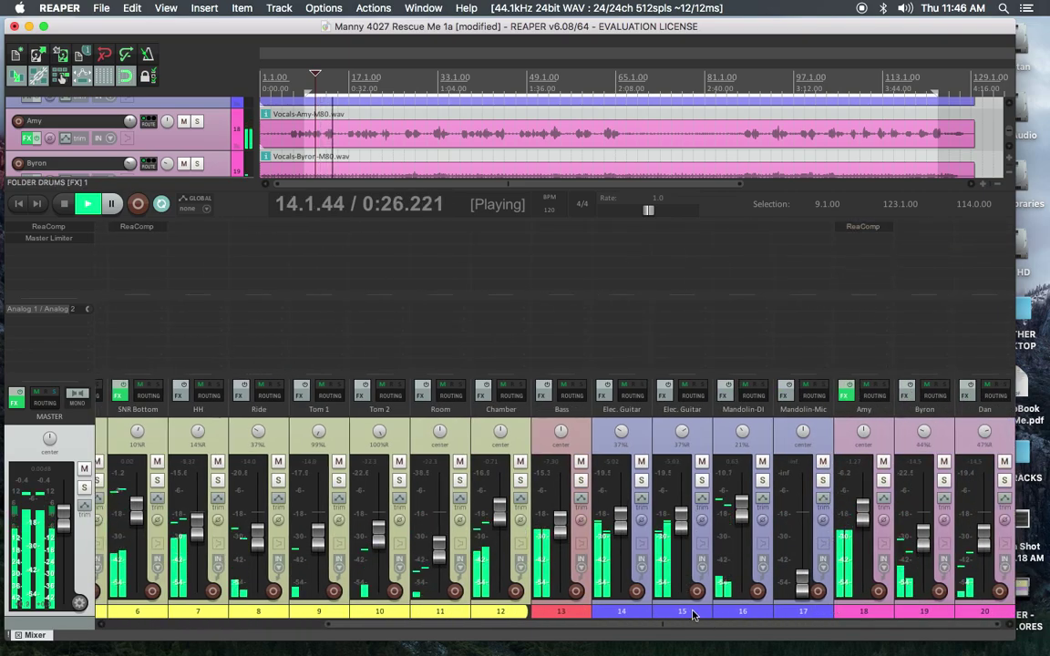
{"action": "left_click_drag", "start_coordinate": [598, 624], "coordinate": [369, 626]}
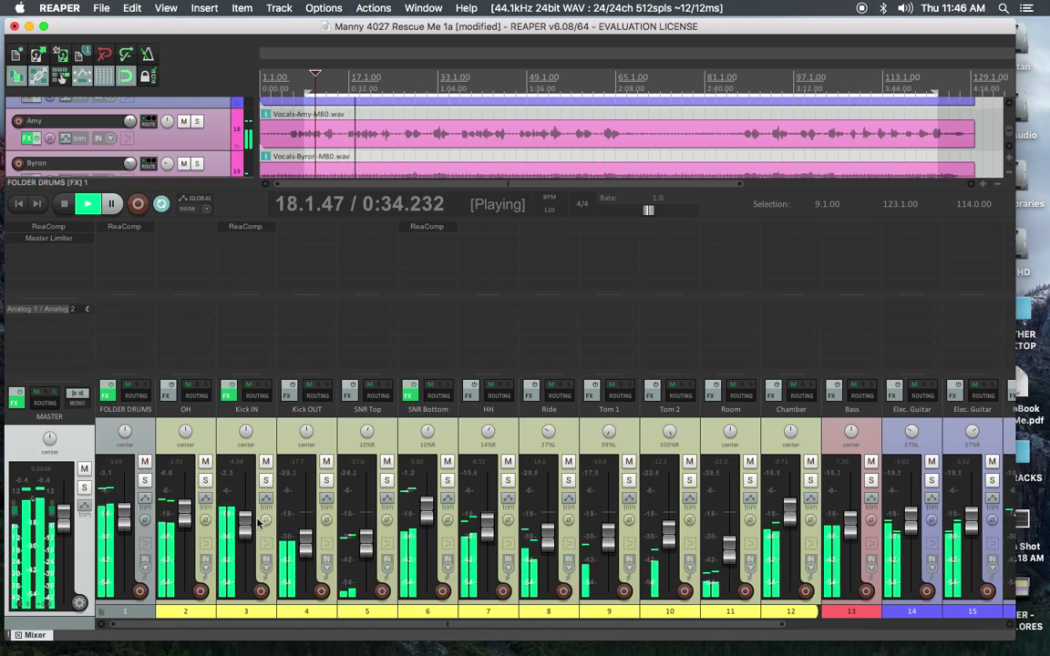
Select drum tracks 2 through 12 in the mixer and lower their faders together during playback
{"action": "left_click", "coordinate": [208, 614]}
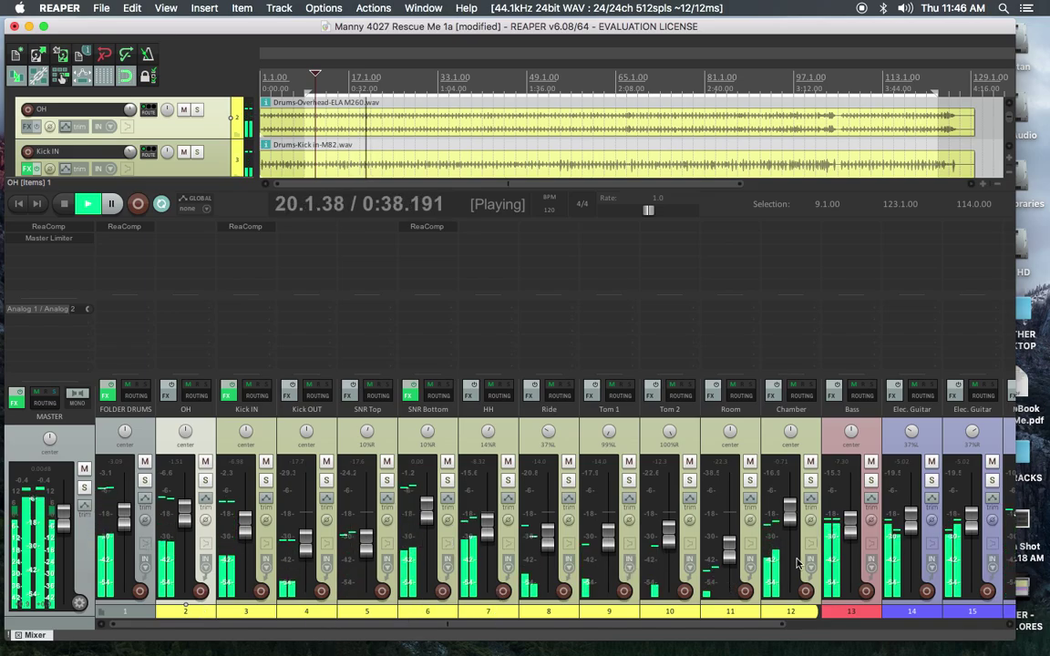
{"action": "left_click", "coordinate": [804, 612]}
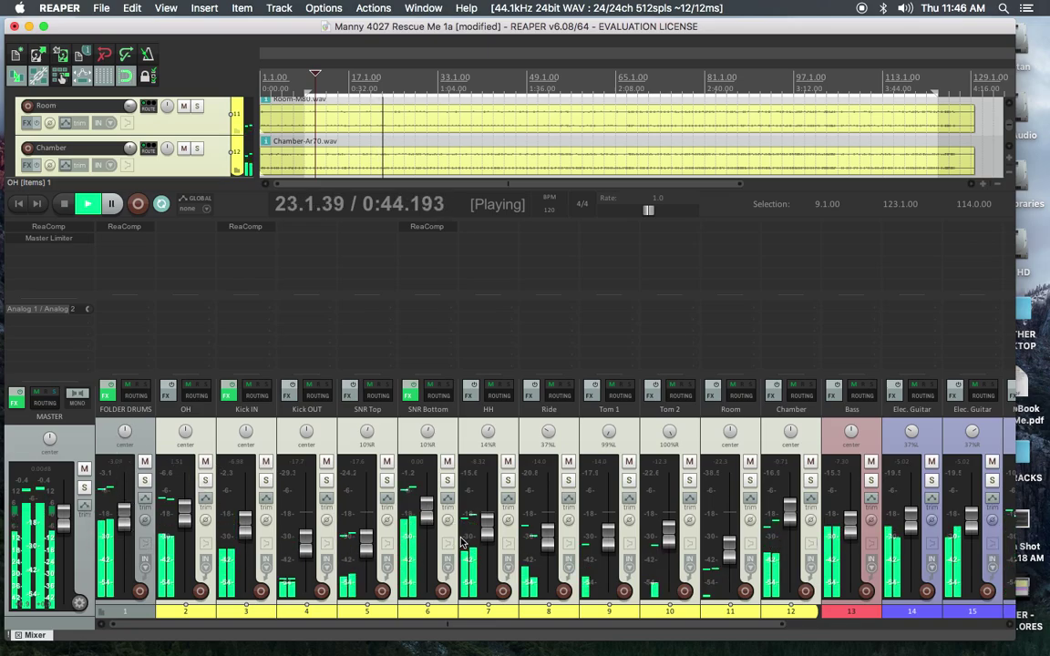
{"action": "mouse_move", "coordinate": [487, 533]}
{"action": "left_mouse_down"}
{"action": "mouse_move", "coordinate": [488, 561]}
{"action": "mouse_move", "coordinate": [491, 540]}
{"action": "left_mouse_up"}
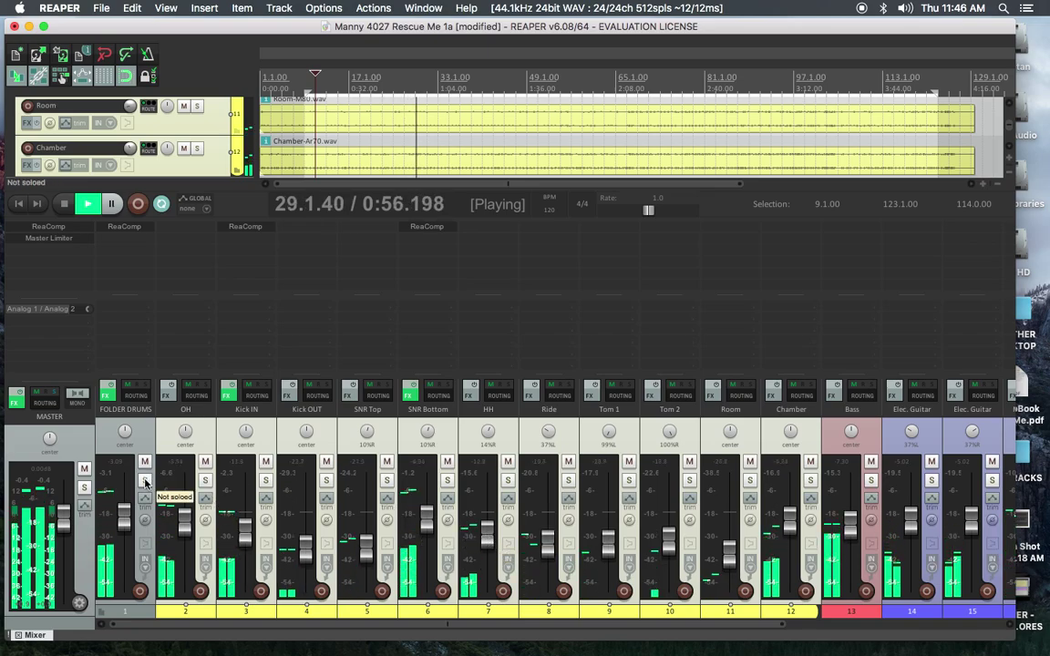
Solo FOLDER DRUMS and raise the selected drum faders together until SNR Bottom is at about -1.05 dB
{"action": "left_click", "coordinate": [144, 481]}
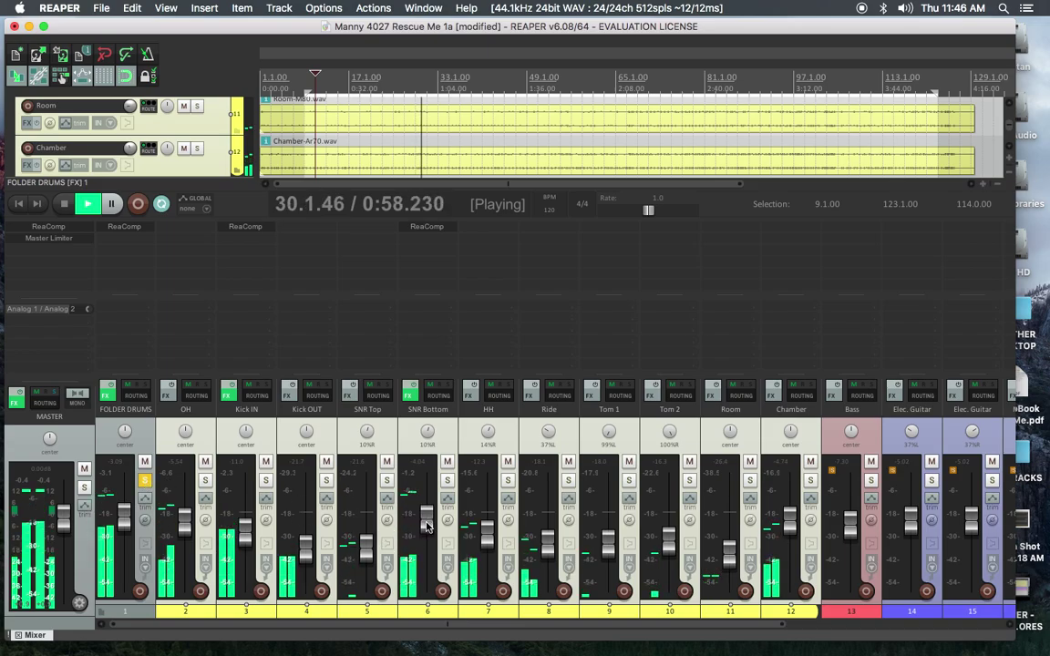
{"action": "mouse_move", "coordinate": [429, 525]}
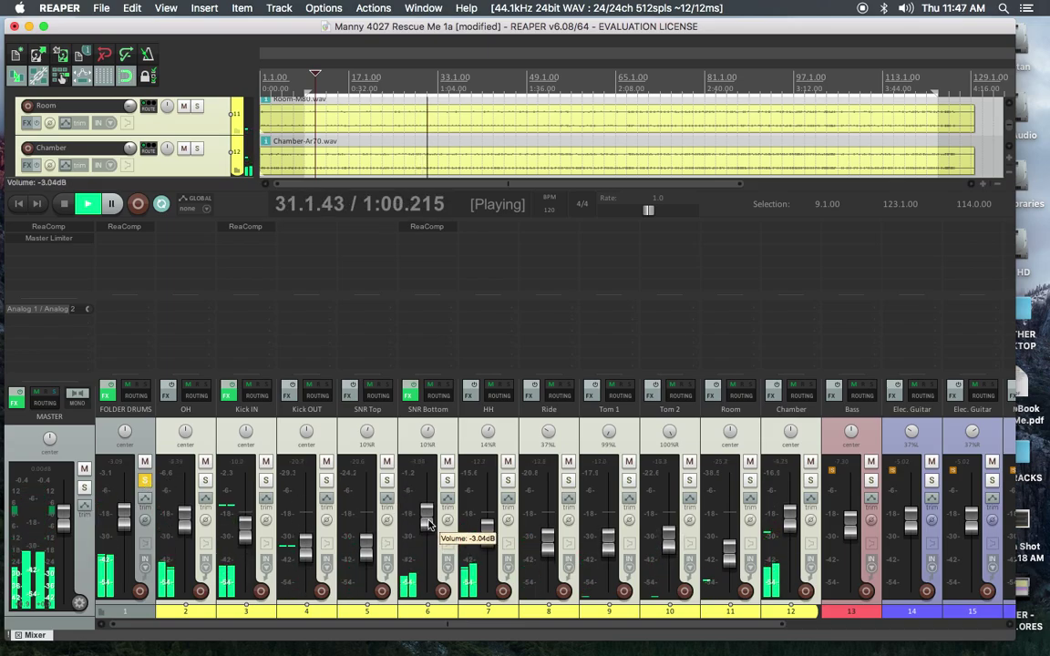
{"action": "scroll", "coordinate": [429, 525], "scroll_direction": "up", "scroll_amount": 2}
{"action": "scroll", "coordinate": [428, 523], "scroll_direction": "up", "scroll_amount": 1}
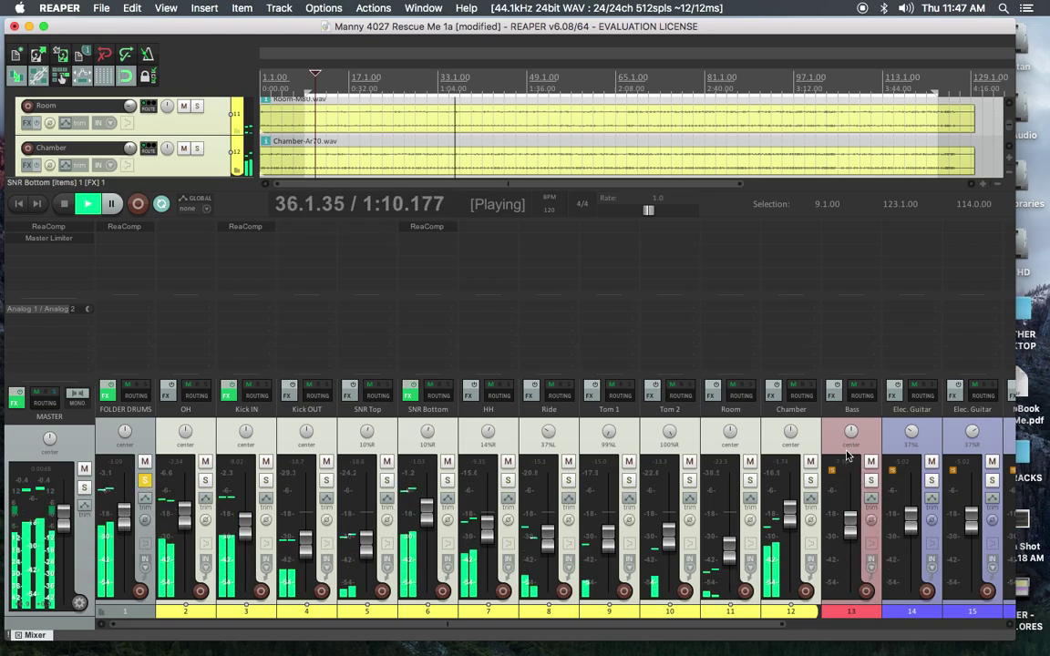
Solo the Bass together with the drums and balance its fader at about -7.35 dB
{"action": "left_click", "coordinate": [872, 481]}
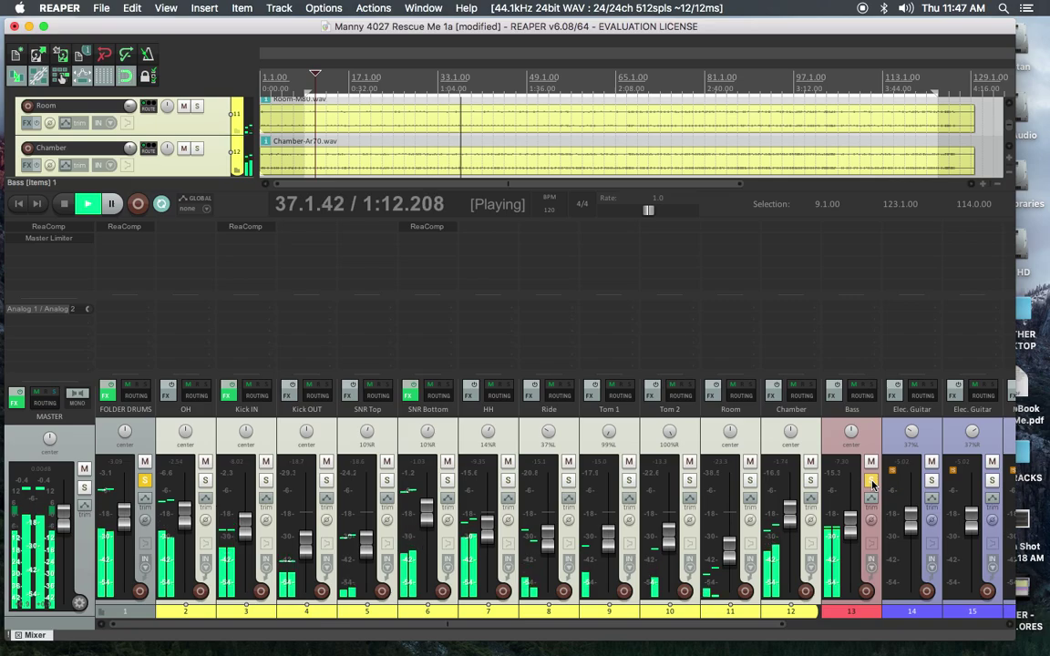
{"action": "mouse_move", "coordinate": [850, 531]}
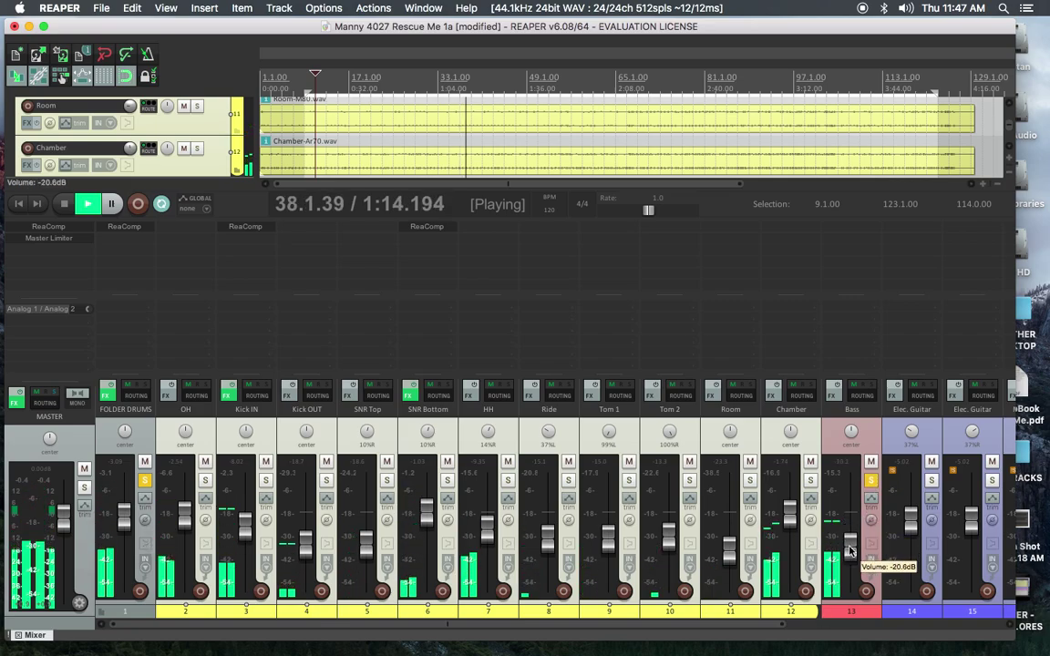
{"action": "left_click_drag", "start_coordinate": [851, 531], "coordinate": [850, 528]}
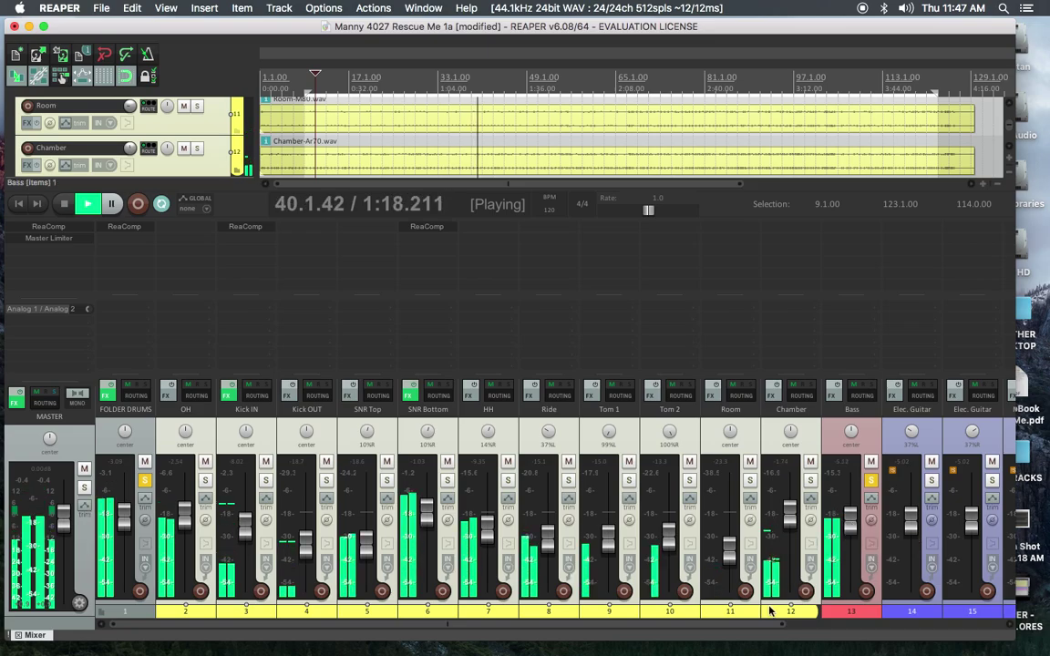
{"action": "left_click_drag", "start_coordinate": [708, 627], "coordinate": [921, 631]}
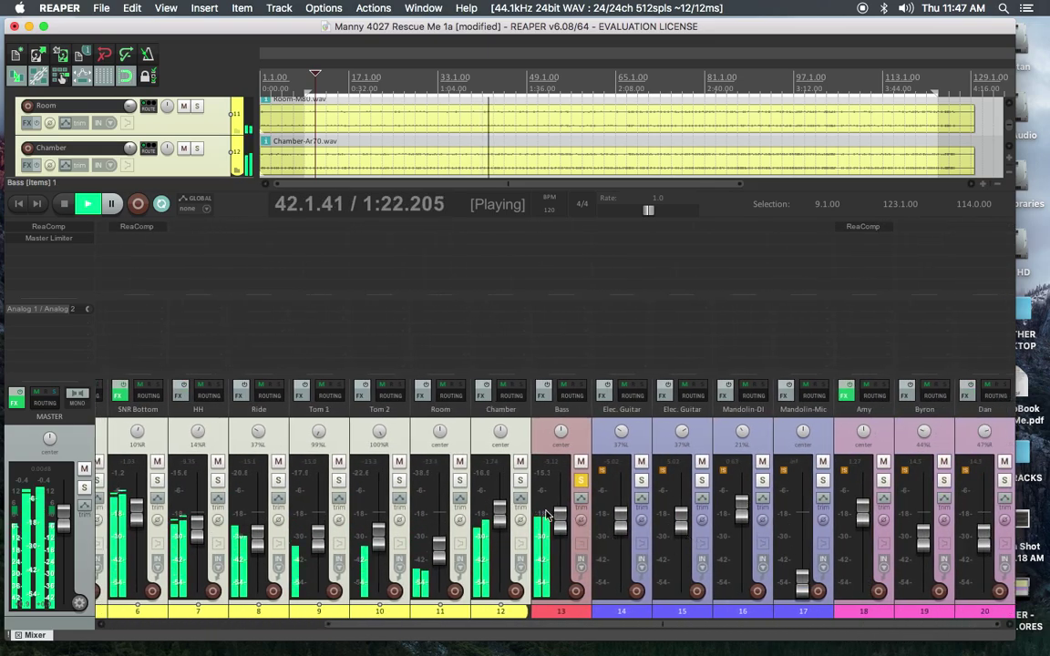
{"action": "mouse_move", "coordinate": [565, 526]}
{"action": "mouse_move", "coordinate": [564, 526]}
{"action": "left_mouse_down"}
{"action": "mouse_move", "coordinate": [562, 542]}
{"action": "mouse_move", "coordinate": [562, 531]}
{"action": "left_mouse_up"}
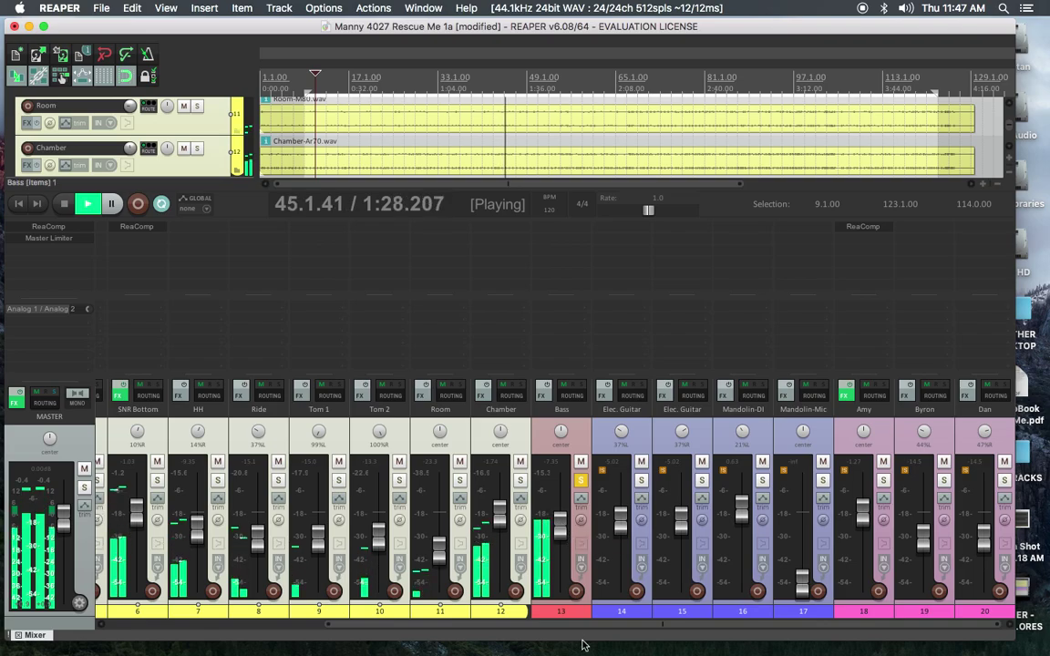
Solo vocal track 18 with bass and drums, lower the master fader to about -26.3 dB, and set the vocal to about -2.3 dB
{"action": "left_click", "coordinate": [883, 481]}
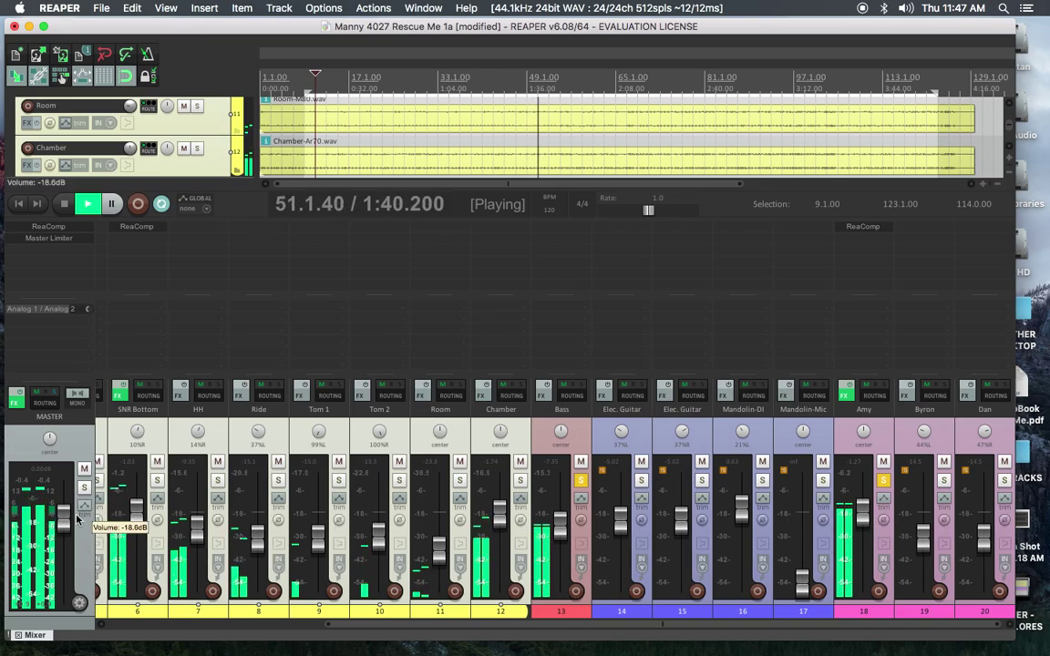
{"action": "left_click_drag", "start_coordinate": [64, 519], "coordinate": [64, 569]}
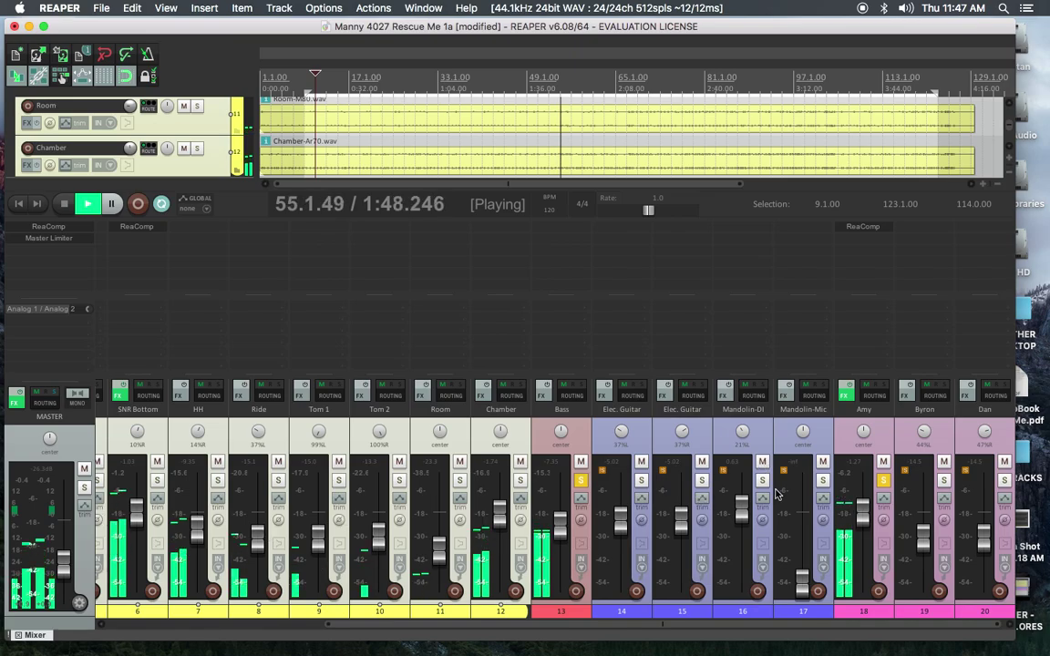
{"action": "mouse_move", "coordinate": [862, 512]}
{"action": "left_mouse_down"}
{"action": "mouse_move", "coordinate": [864, 591]}
{"action": "mouse_move", "coordinate": [864, 518]}
{"action": "left_mouse_up"}
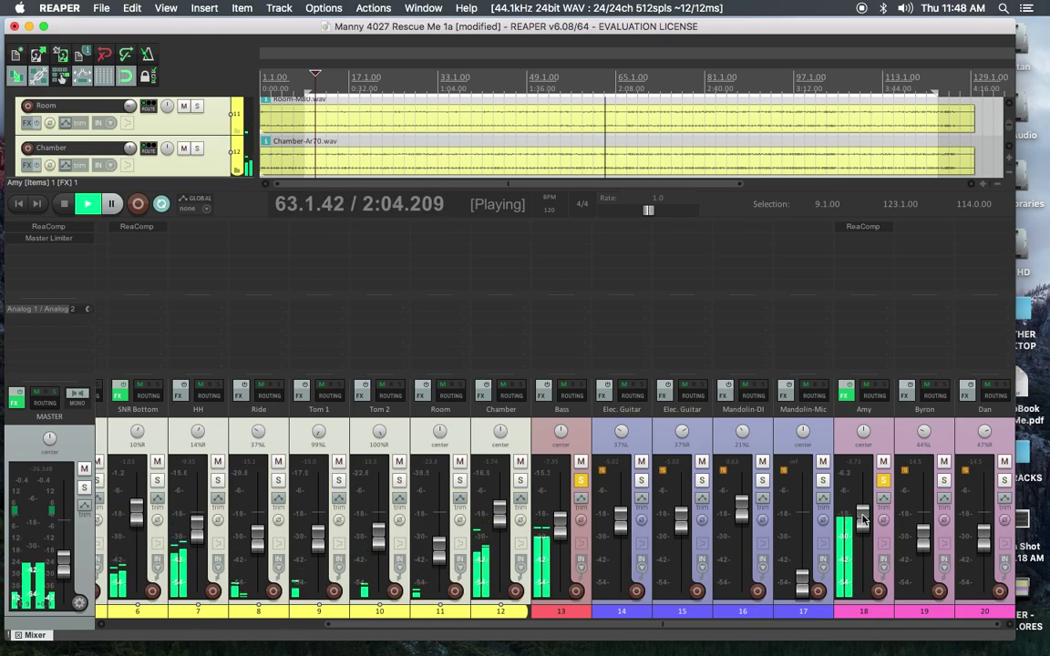
{"action": "left_click_drag", "start_coordinate": [864, 519], "coordinate": [864, 520]}
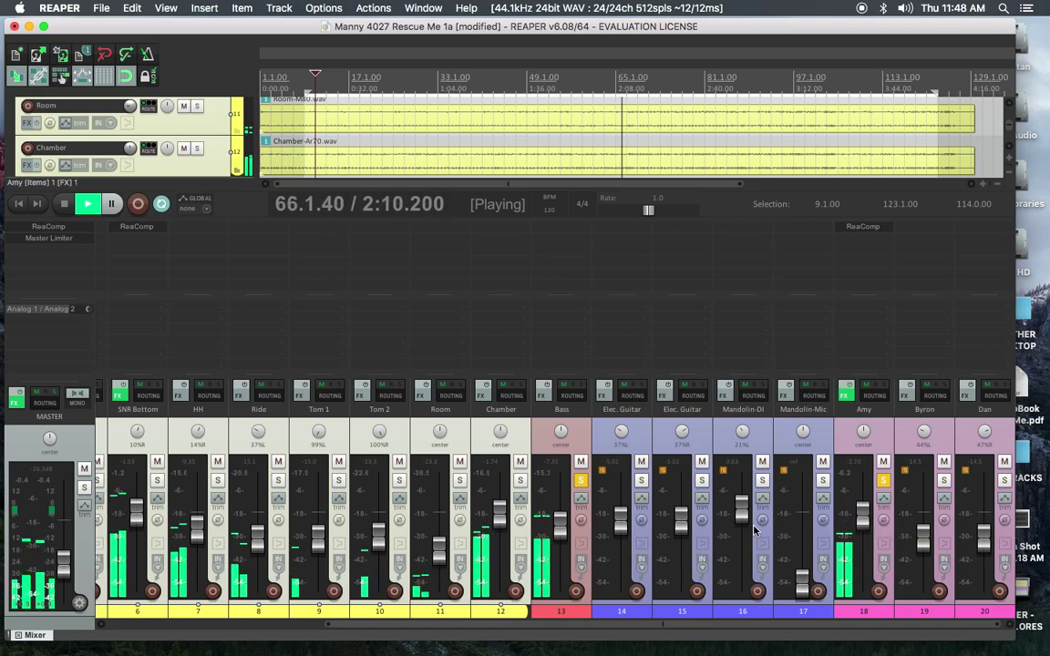
Compare the mix with and without the Bass solo, clear all solos, and reset the master fader to 0.00 dB
{"action": "left_click_drag", "start_coordinate": [534, 622], "coordinate": [288, 640]}
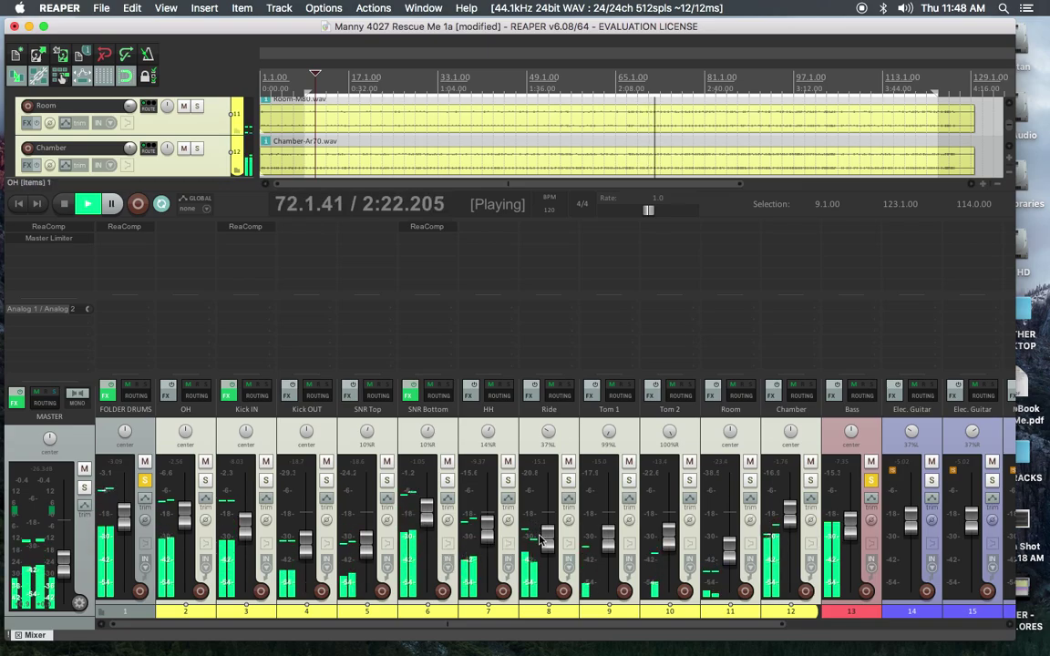
{"action": "left_click_drag", "start_coordinate": [703, 627], "coordinate": [660, 600]}
{"action": "scroll", "coordinate": [659, 600], "scroll_direction": "right", "scroll_amount": 10}
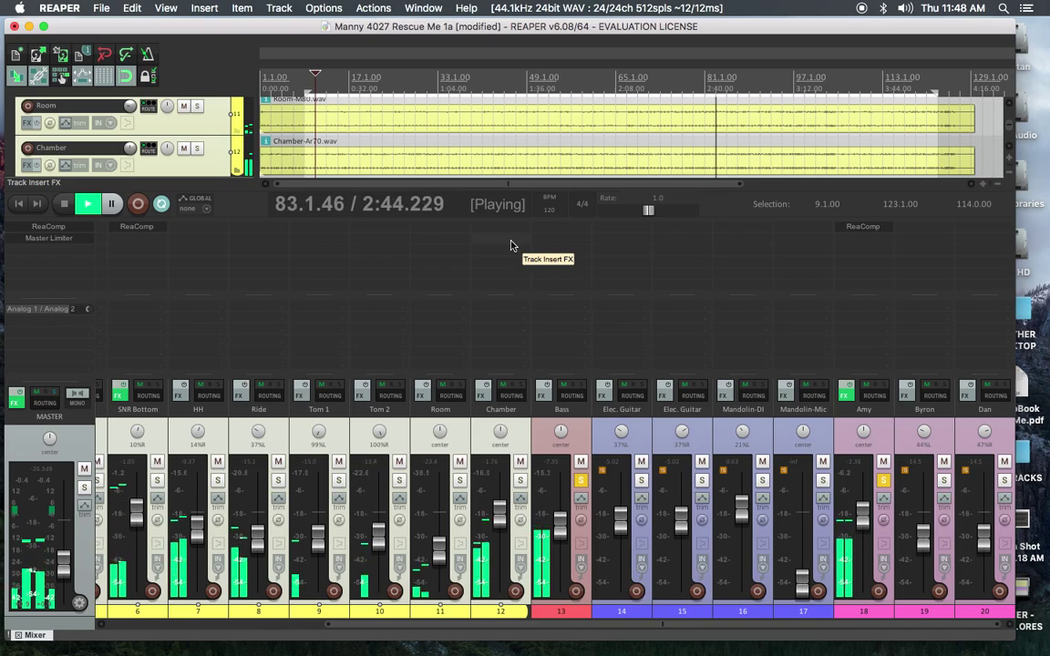
{"action": "left_click", "coordinate": [581, 480]}
{"action": "left_click", "coordinate": [581, 480]}
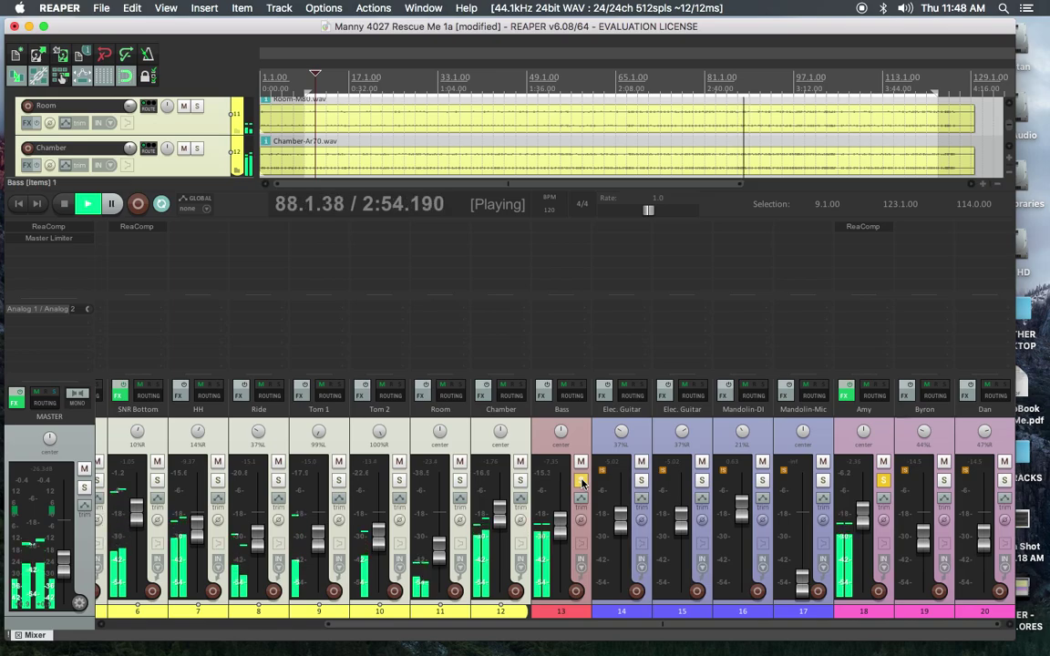
{"action": "left_click", "coordinate": [580, 481]}
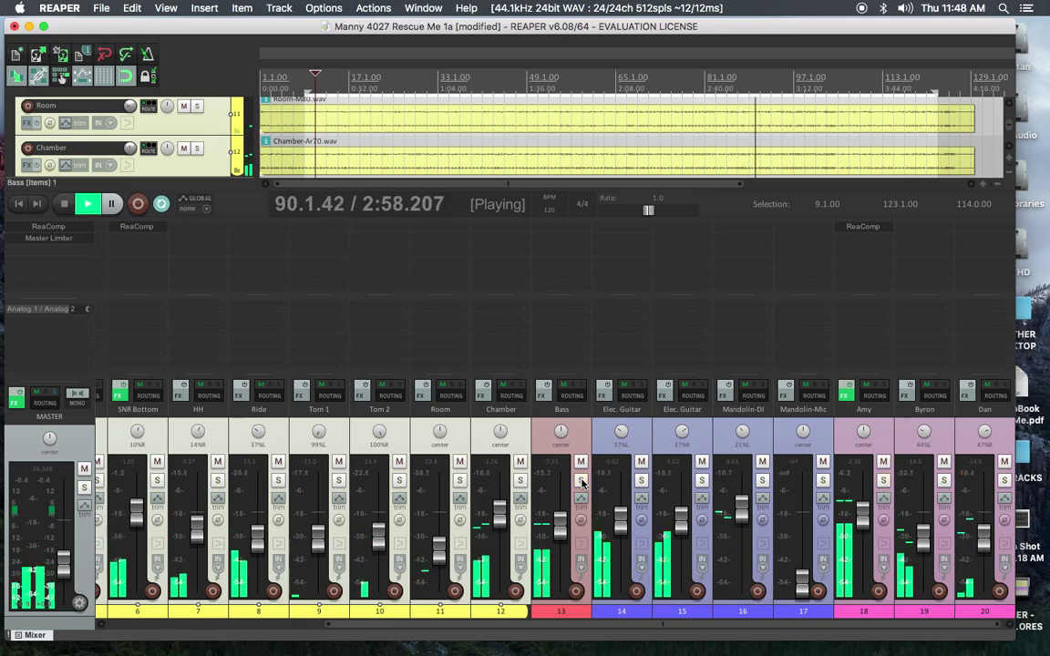
{"action": "left_click", "coordinate": [580, 481]}
{"action": "left_click", "coordinate": [581, 481]}
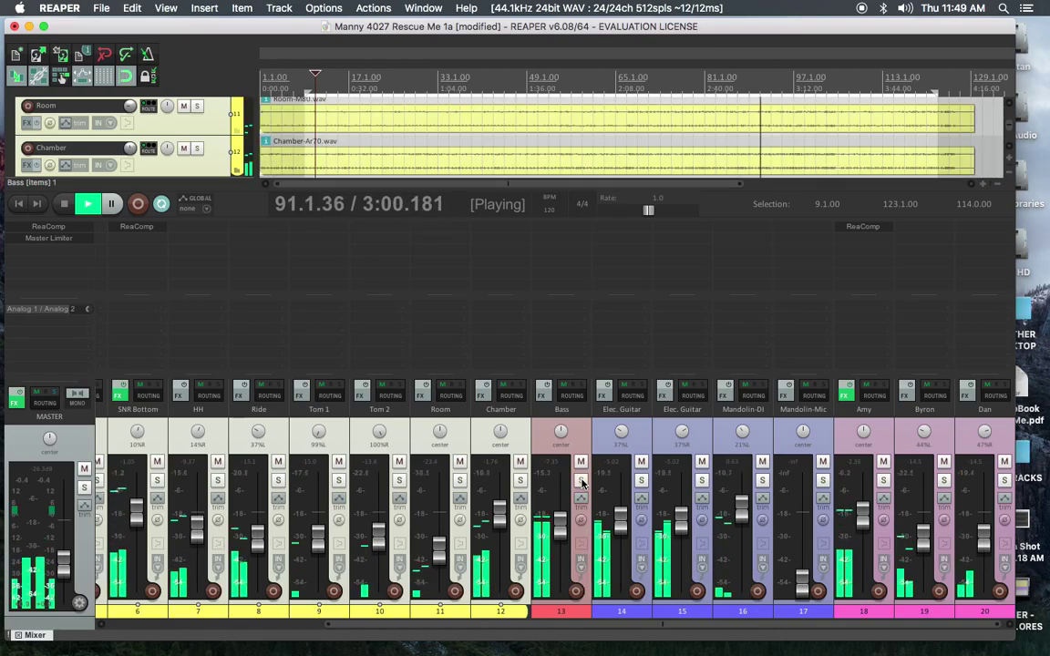
{"action": "left_click_drag", "start_coordinate": [615, 628], "coordinate": [188, 605]}
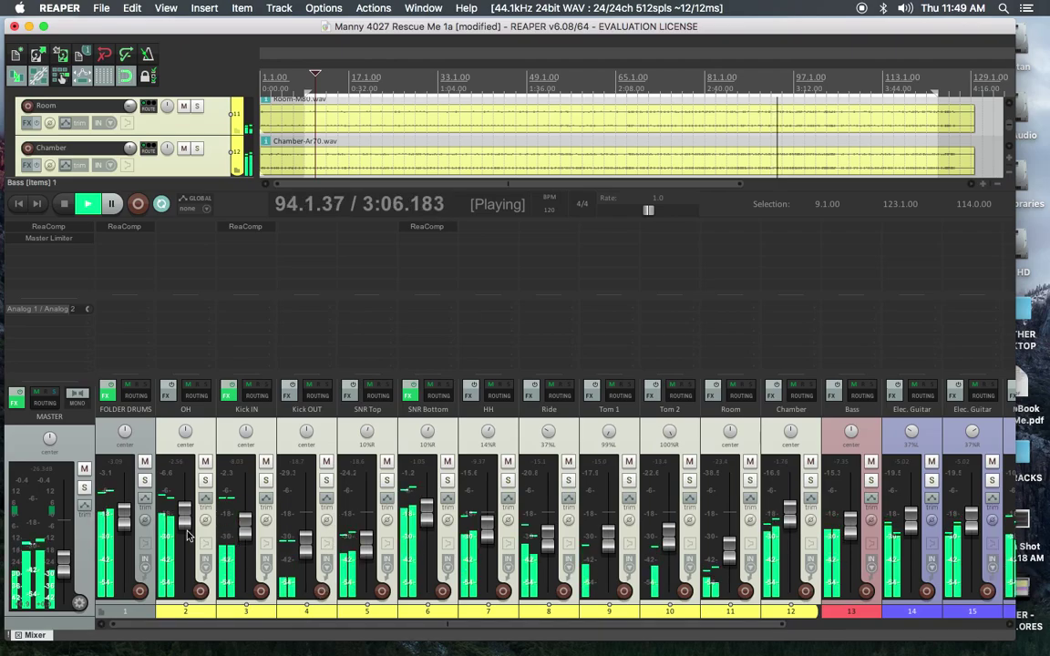
{"action": "double_click", "coordinate": [64, 571]}
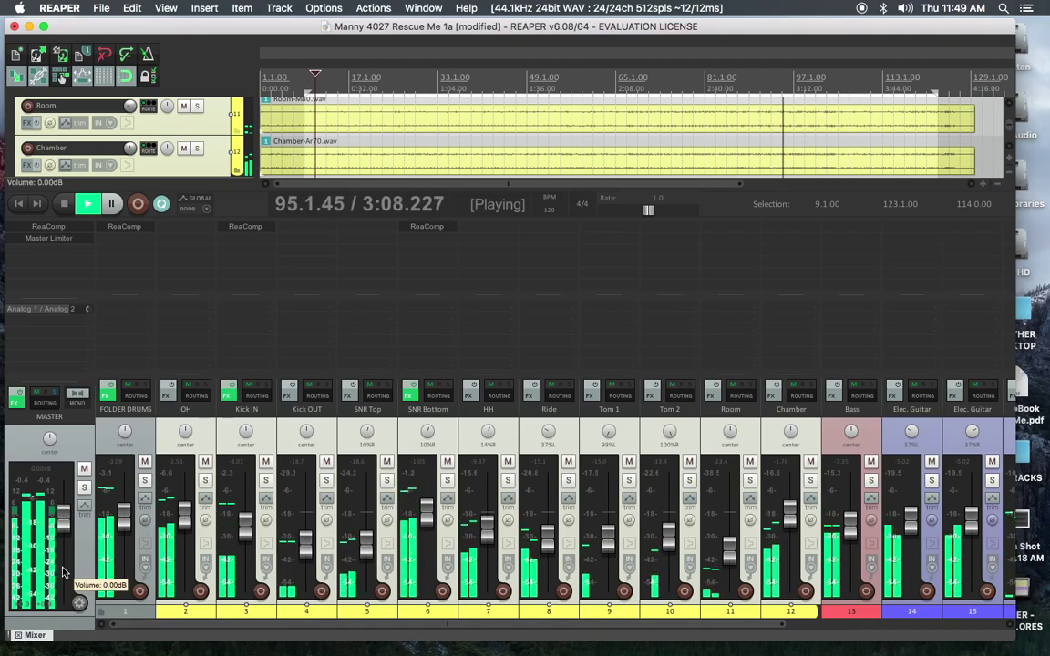
Select both Elec. Guitar tracks, 14 and 15, and lower their faders together to about -9 dB
{"action": "mouse_move", "coordinate": [532, 460]}
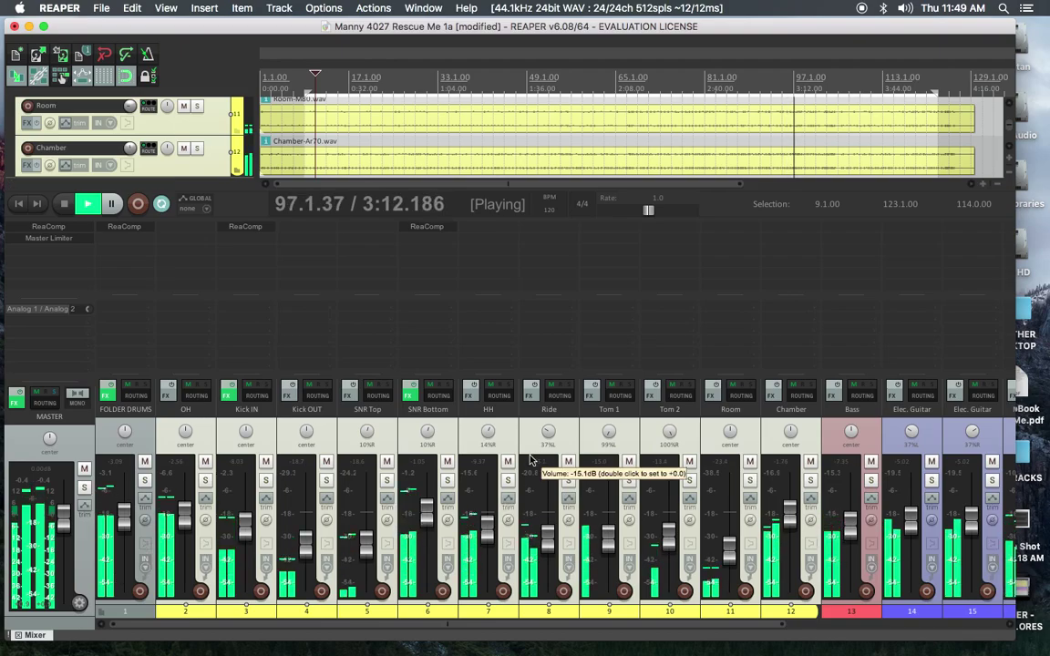
{"action": "scroll", "coordinate": [769, 629], "scroll_direction": "right", "scroll_amount": 5}
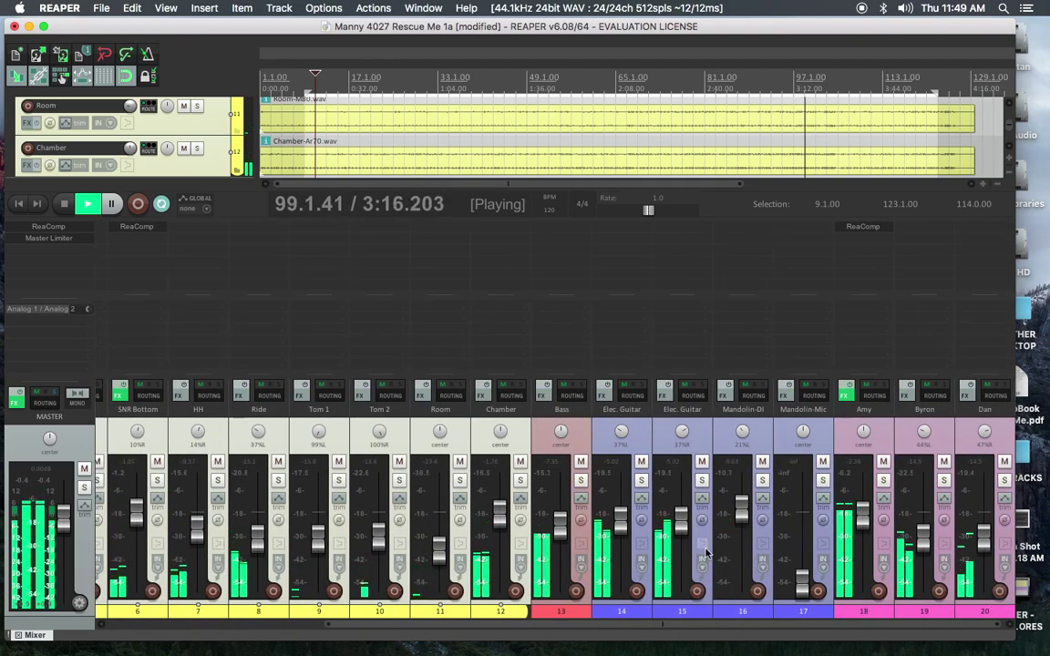
{"action": "left_click", "coordinate": [637, 612]}
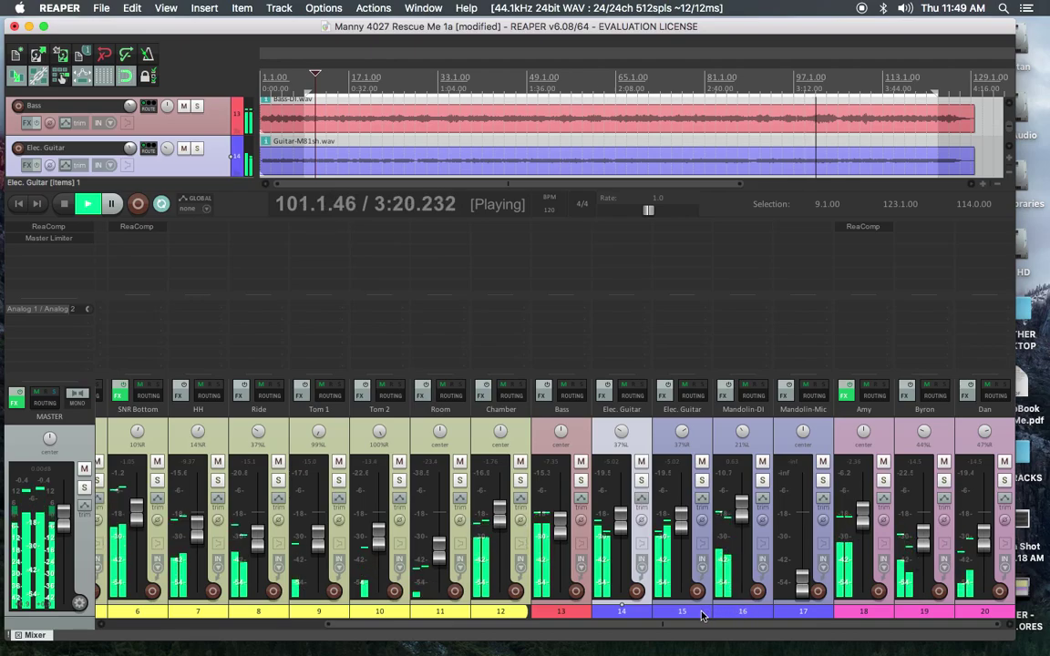
{"action": "left_click", "coordinate": [704, 614], "text": "shift"}
{"action": "mouse_move", "coordinate": [682, 520]}
{"action": "left_mouse_down"}
{"action": "mouse_move", "coordinate": [679, 591]}
{"action": "mouse_move", "coordinate": [675, 537]}
{"action": "left_mouse_up"}
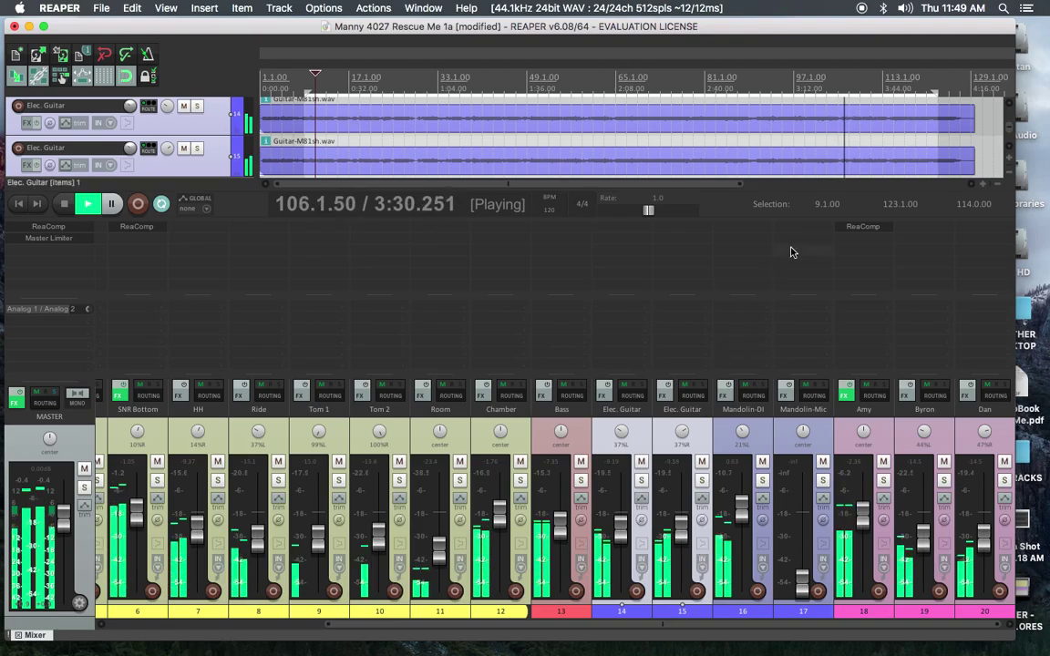
Replay from around bar 83, fine-tune both Elec. Guitar faders to about -9.19 dB, and lower Mandolin-DI to about -3.7 dB
{"action": "left_click", "coordinate": [717, 78]}
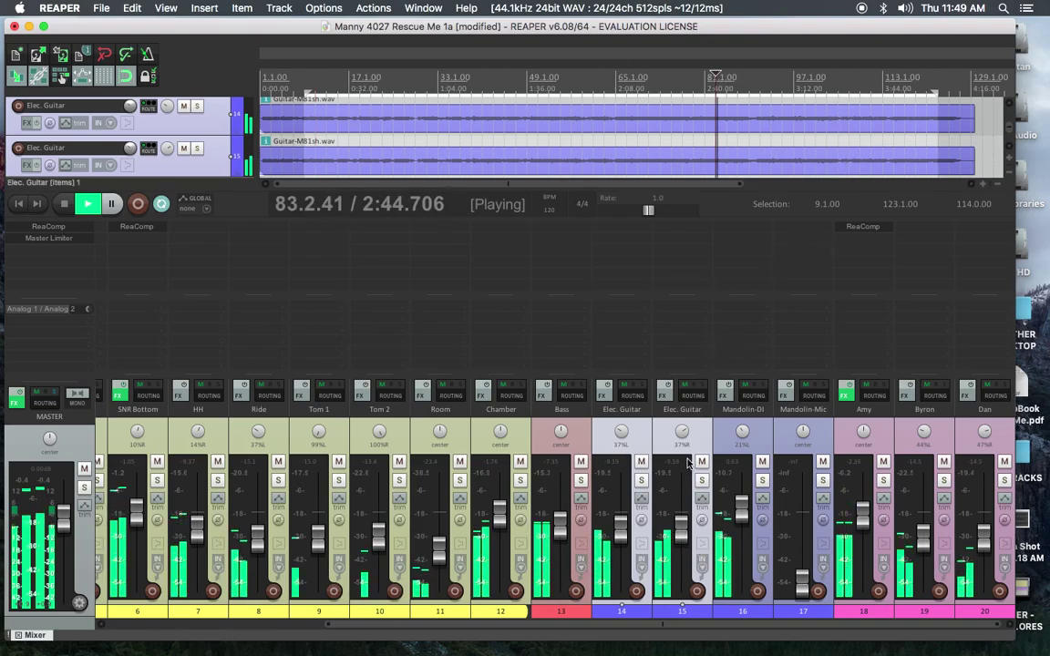
{"action": "left_click_drag", "start_coordinate": [689, 547], "coordinate": [684, 540]}
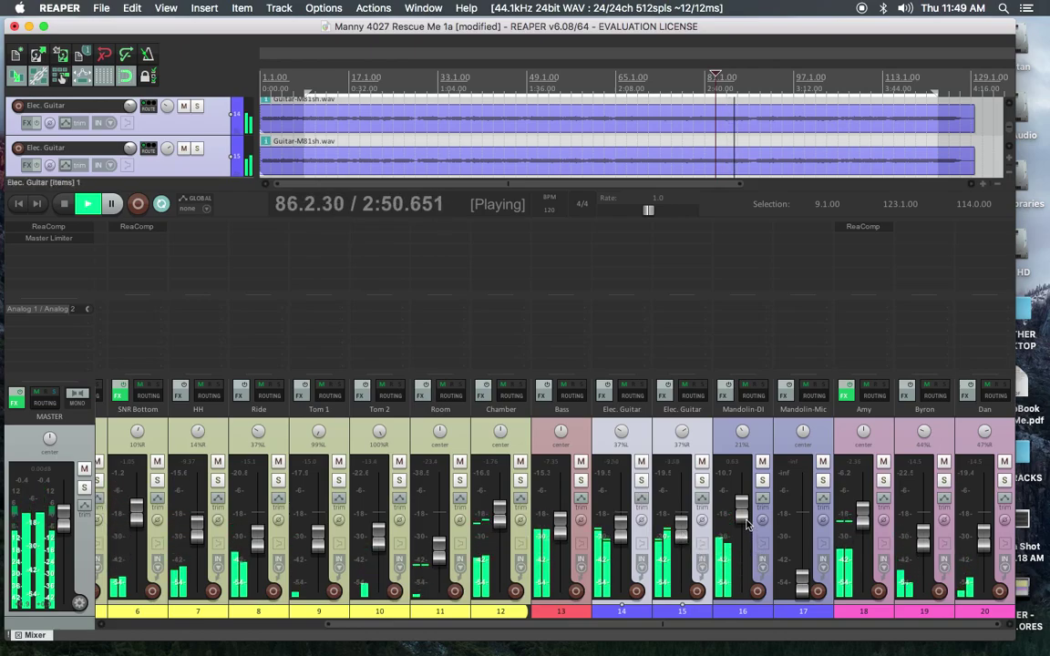
{"action": "left_click_drag", "start_coordinate": [746, 517], "coordinate": [683, 545]}
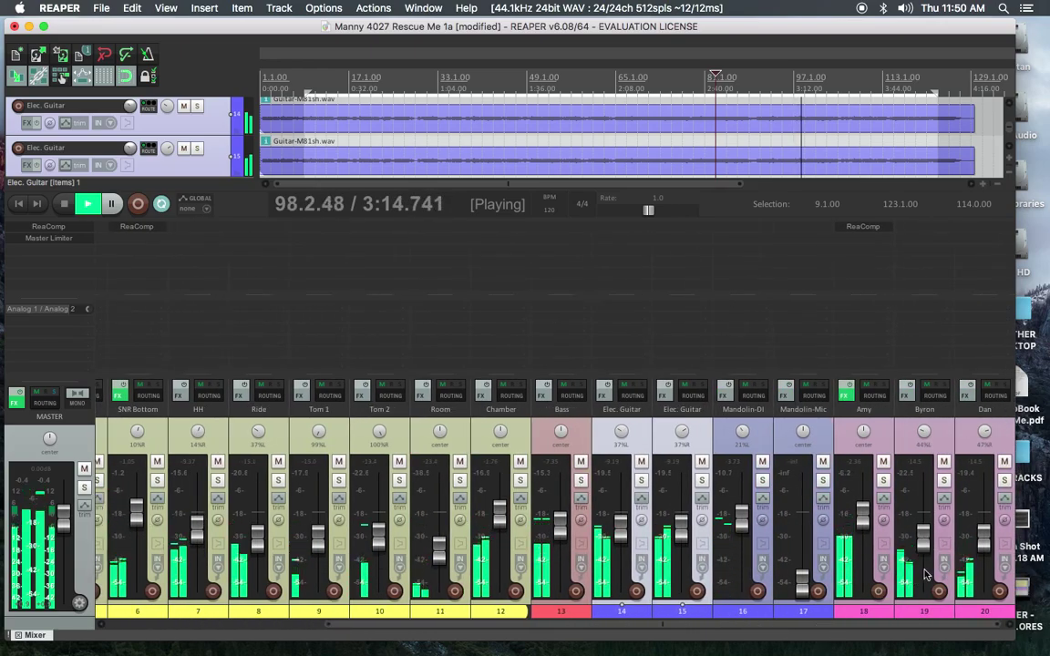
Select backing vocal tracks 19 and 20 and raise their faders together to about -4.67 and -4.61 dB
{"action": "left_click", "coordinate": [942, 616]}
{"action": "left_click", "coordinate": [970, 616]}
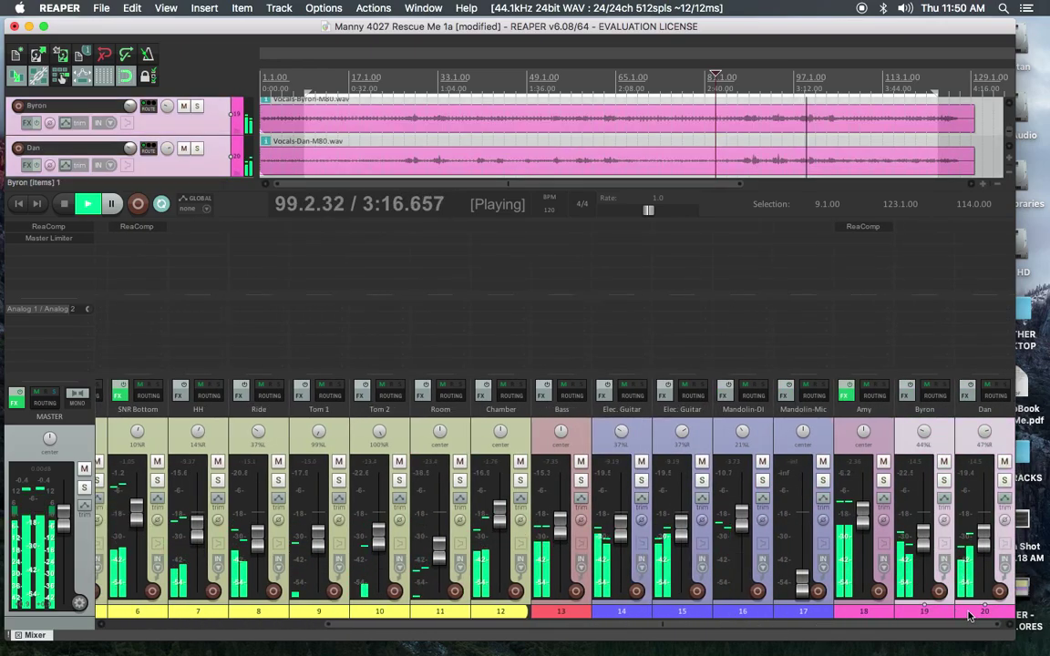
{"action": "left_click_drag", "start_coordinate": [925, 549], "coordinate": [925, 528]}
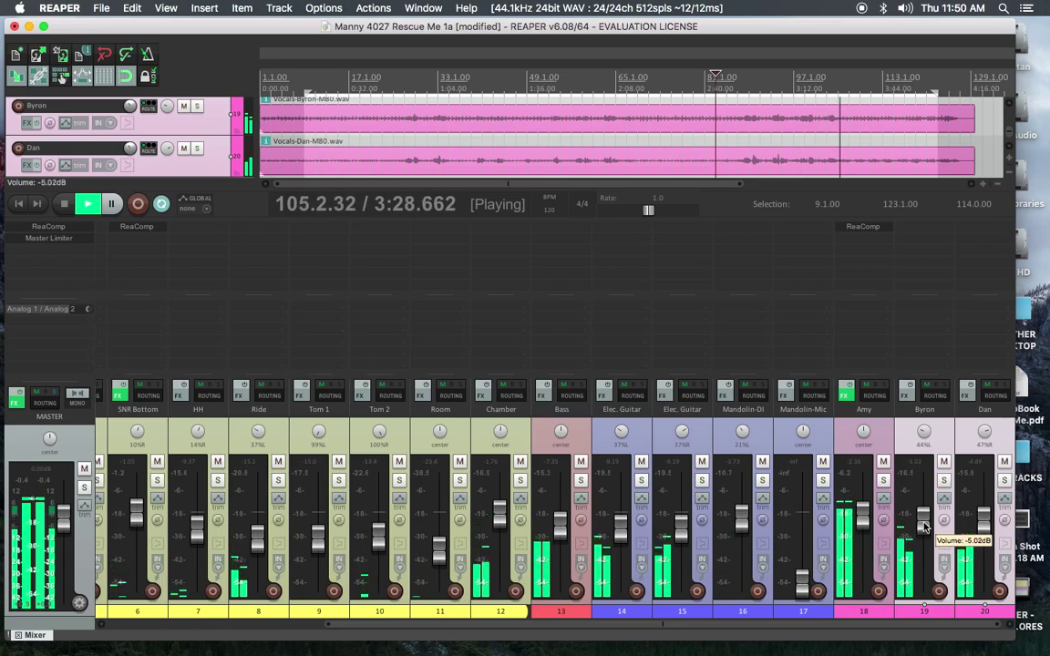
{"action": "left_click_drag", "start_coordinate": [926, 527], "coordinate": [924, 526]}
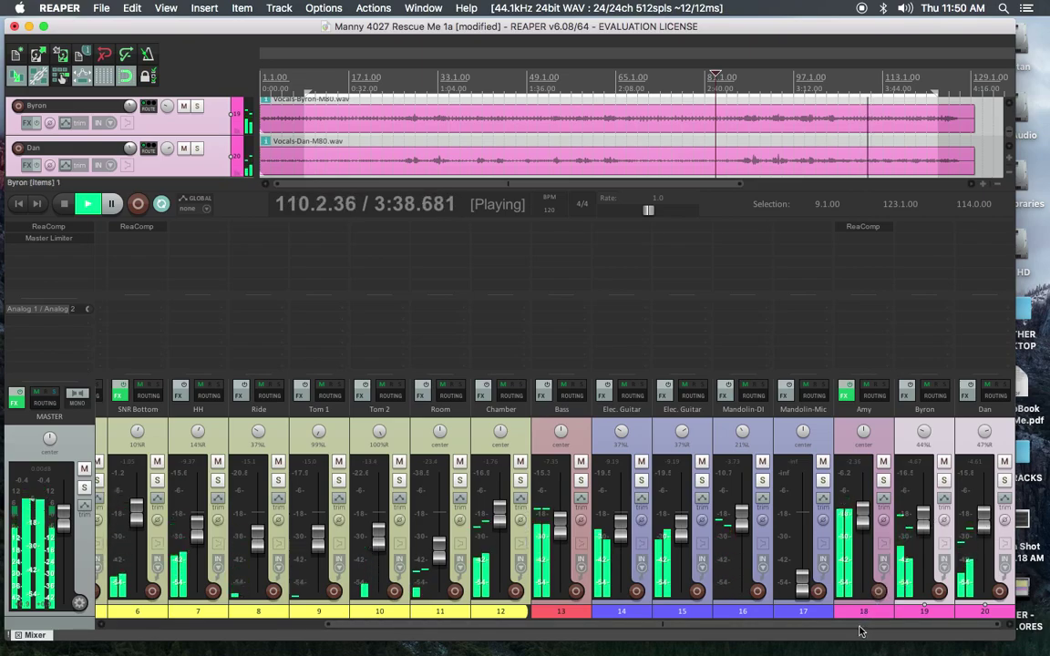
Review the levels across all mixer channels during playback, and stop playback
{"action": "scroll", "coordinate": [861, 633], "scroll_direction": "left", "scroll_amount": 5}
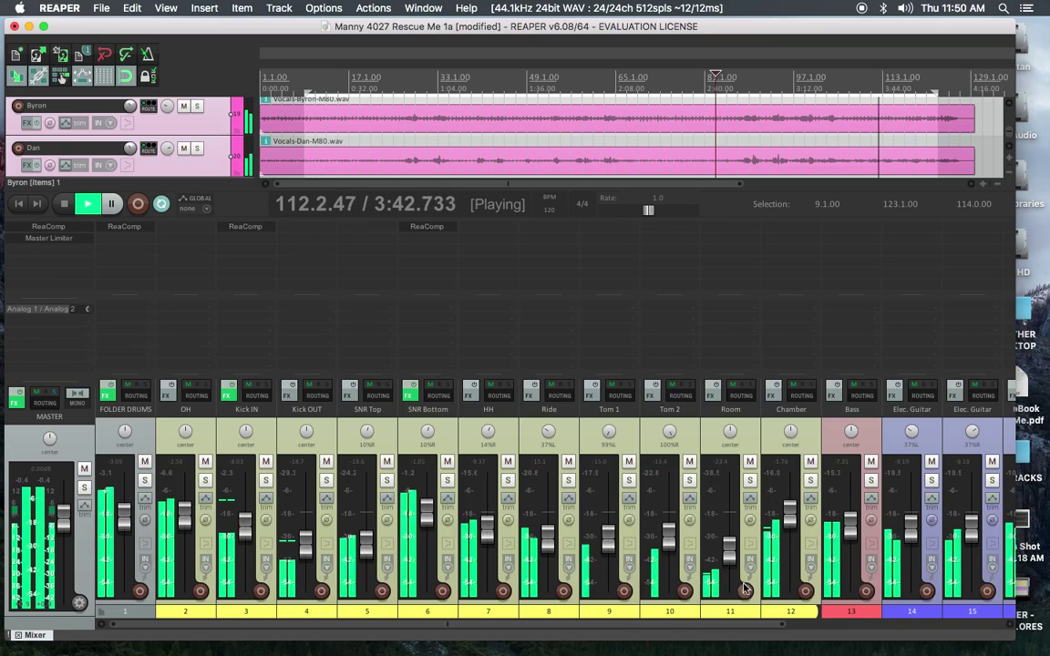
{"action": "left_click_drag", "start_coordinate": [714, 627], "coordinate": [393, 628]}
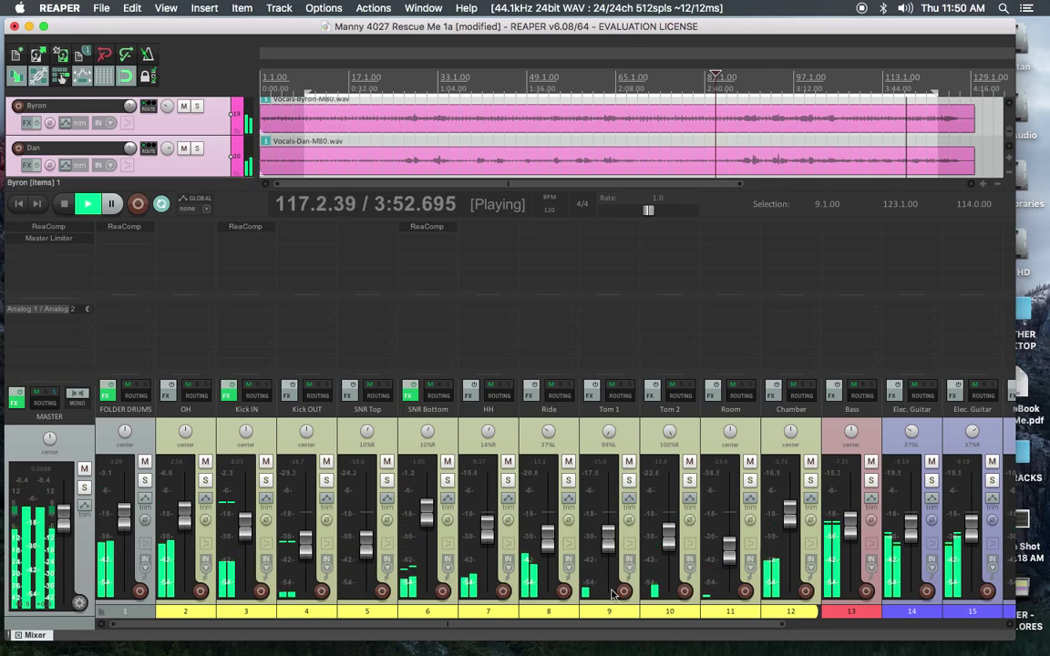
{"action": "scroll", "coordinate": [552, 627], "scroll_direction": "right", "scroll_amount": 2}
{"action": "left_click_drag", "start_coordinate": [552, 628], "coordinate": [620, 628]}
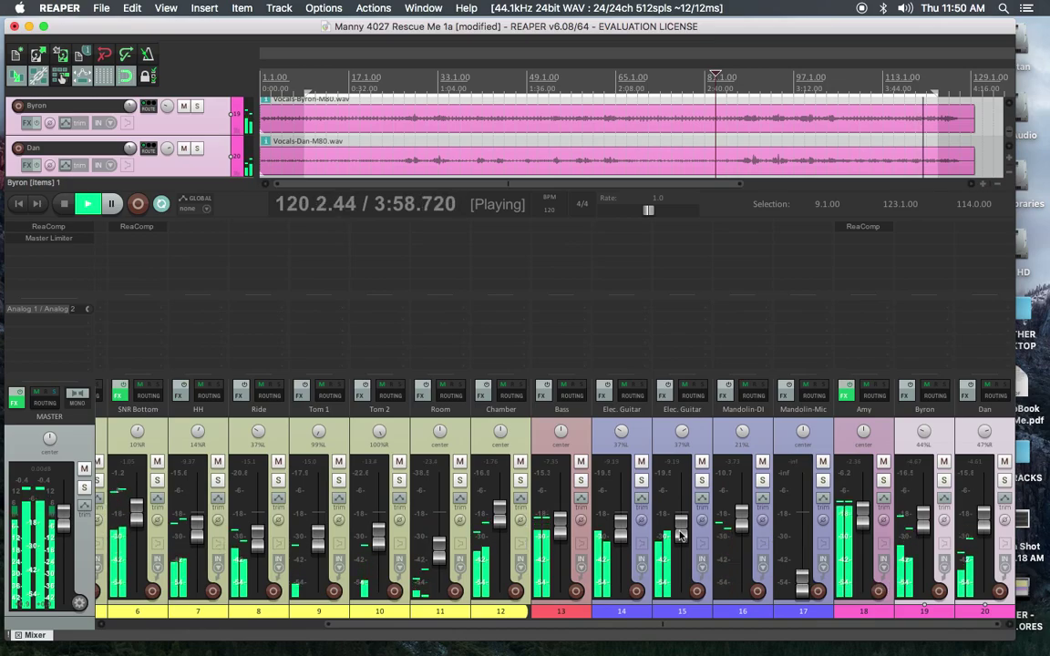
{"action": "key", "text": "space"}
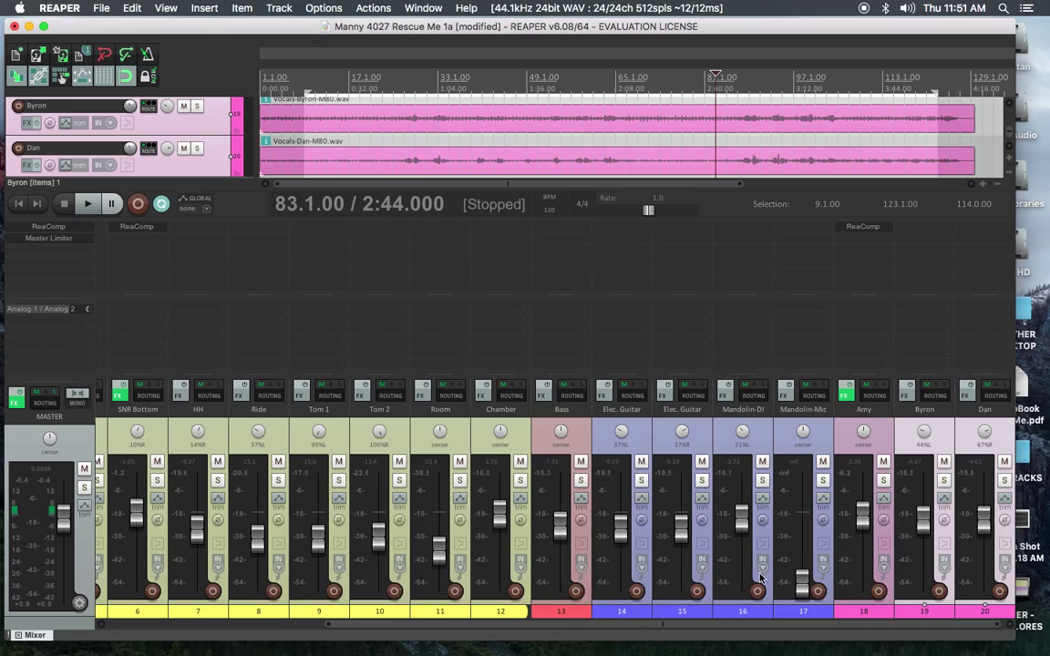
{"action": "left_click_drag", "start_coordinate": [685, 628], "coordinate": [704, 642]}
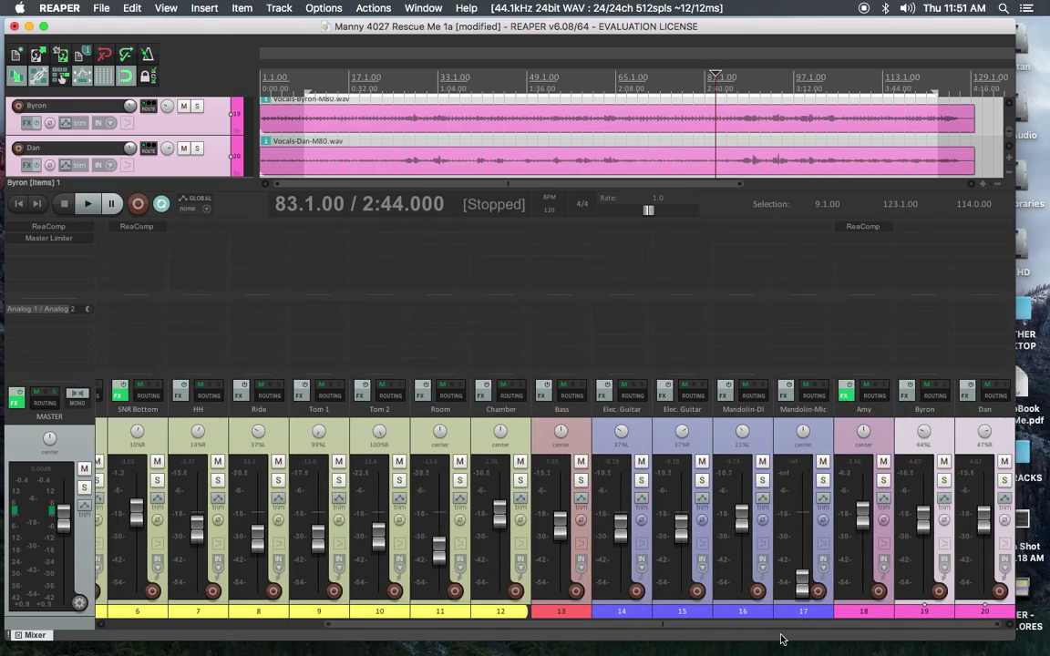